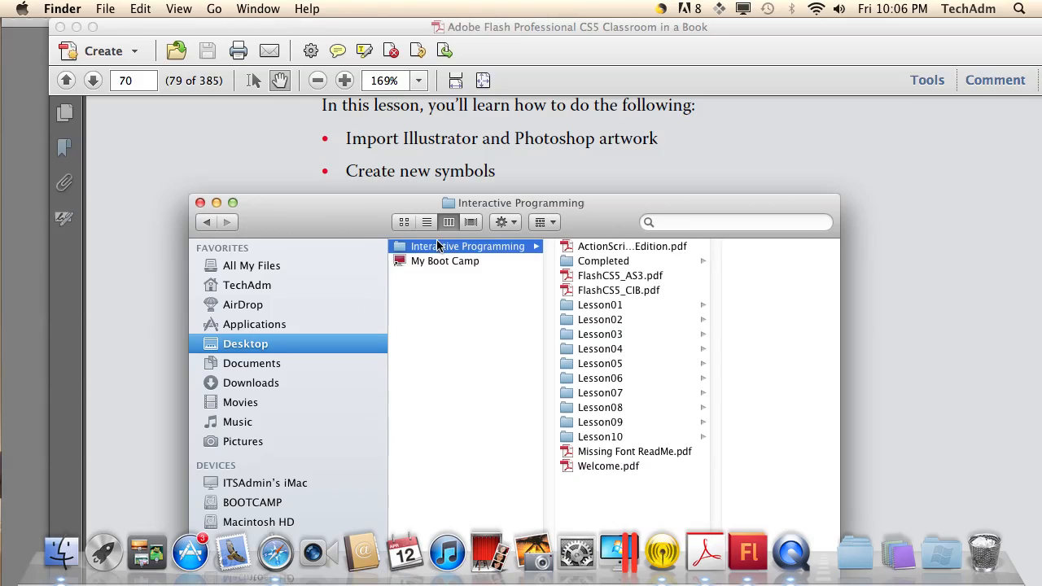
Preview the finished movie 03End.swf from the Lesson03/03End folder, then close it.
{"action": "left_click", "coordinate": [600, 336]}
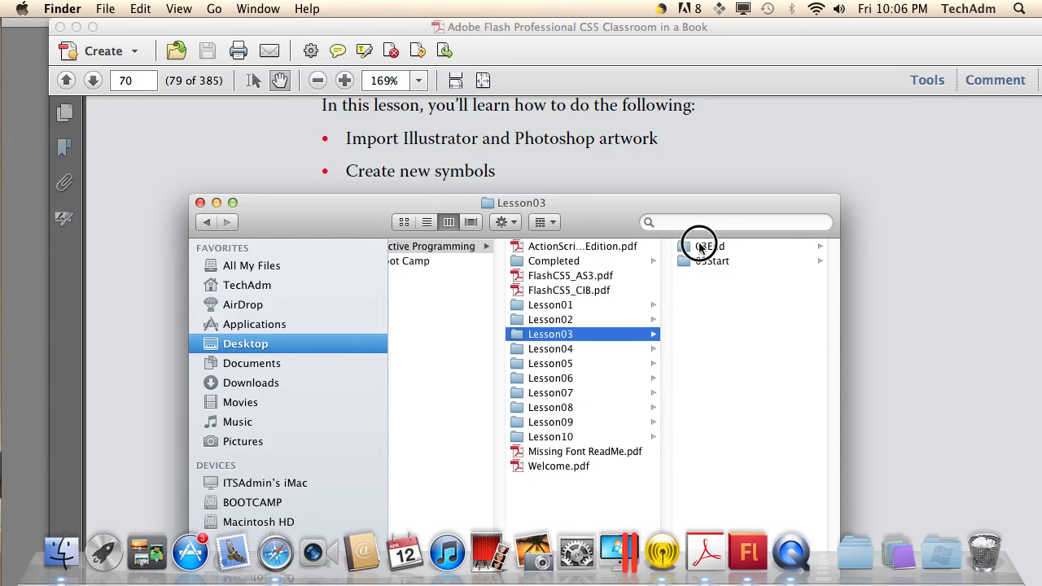
{"action": "left_click", "coordinate": [701, 246]}
{"action": "left_click", "coordinate": [698, 276]}
{"action": "double_click", "coordinate": [698, 276]}
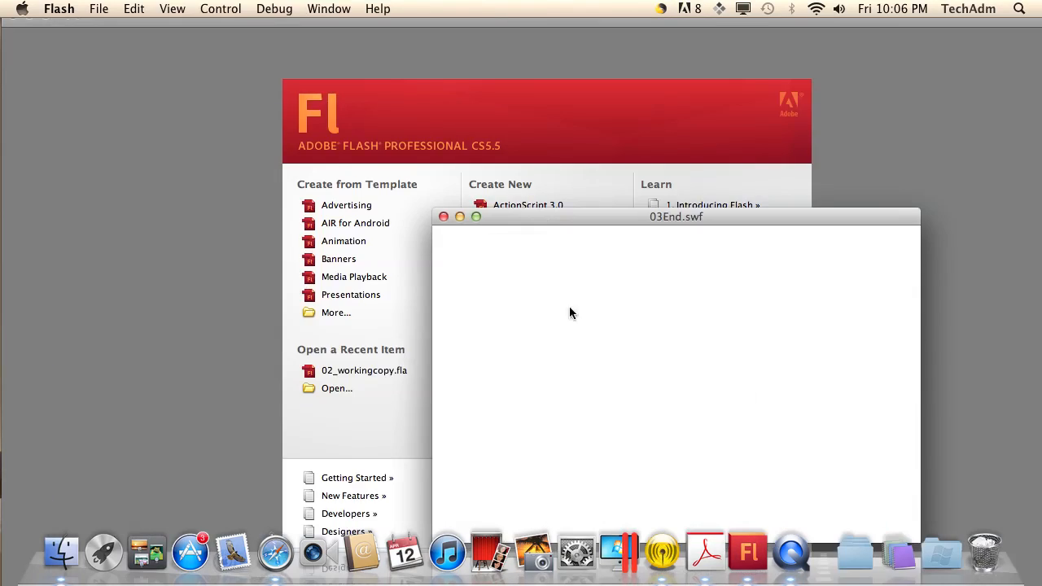
{"action": "left_click_drag", "start_coordinate": [578, 218], "coordinate": [388, 106]}
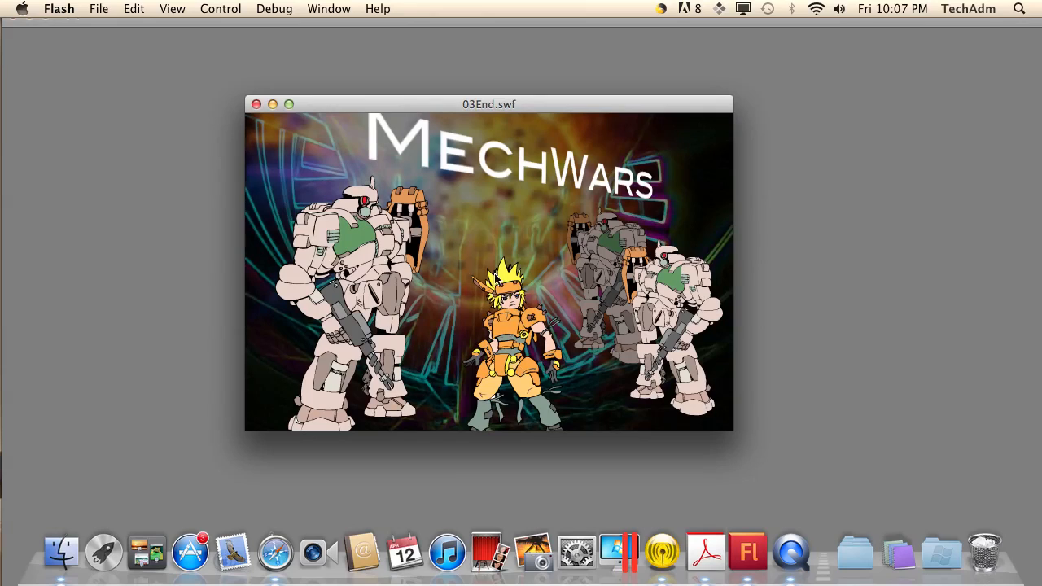
{"action": "left_click", "coordinate": [257, 106]}
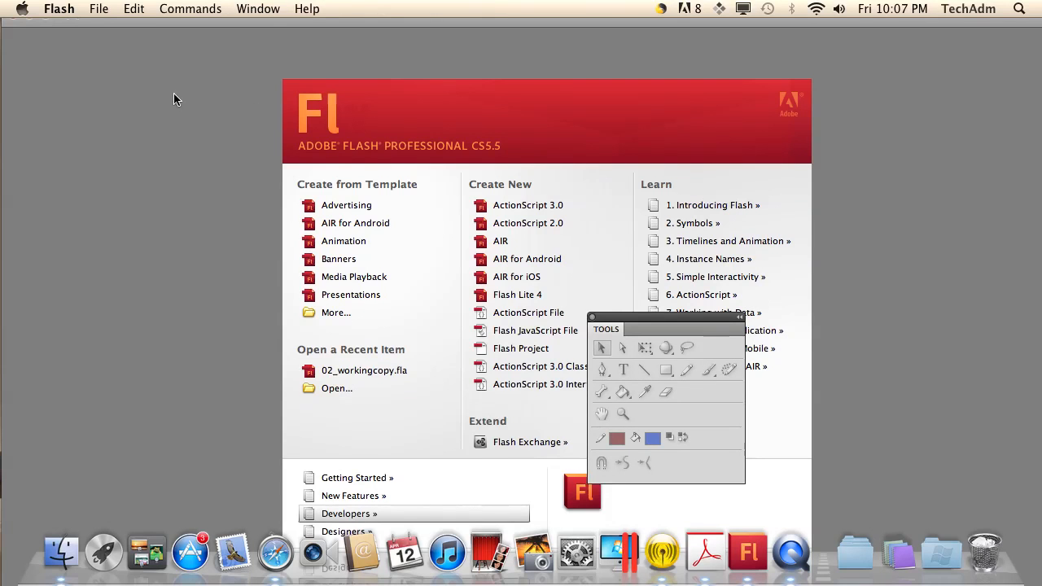
Create a new ActionScript 3.0 document with a width of 600 px and a height of 450 px.
{"action": "left_click", "coordinate": [100, 12]}
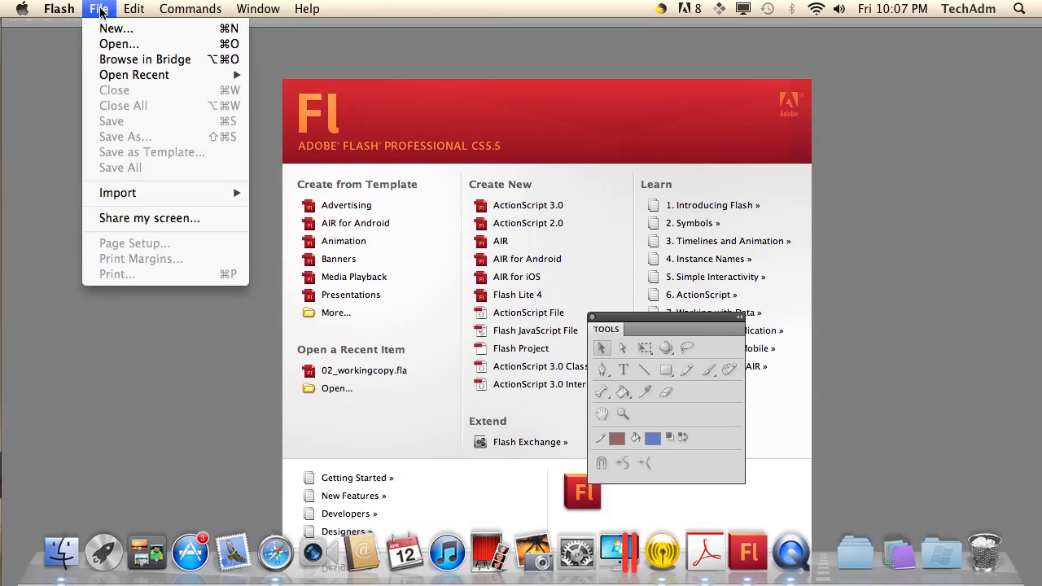
{"action": "left_click", "coordinate": [113, 29]}
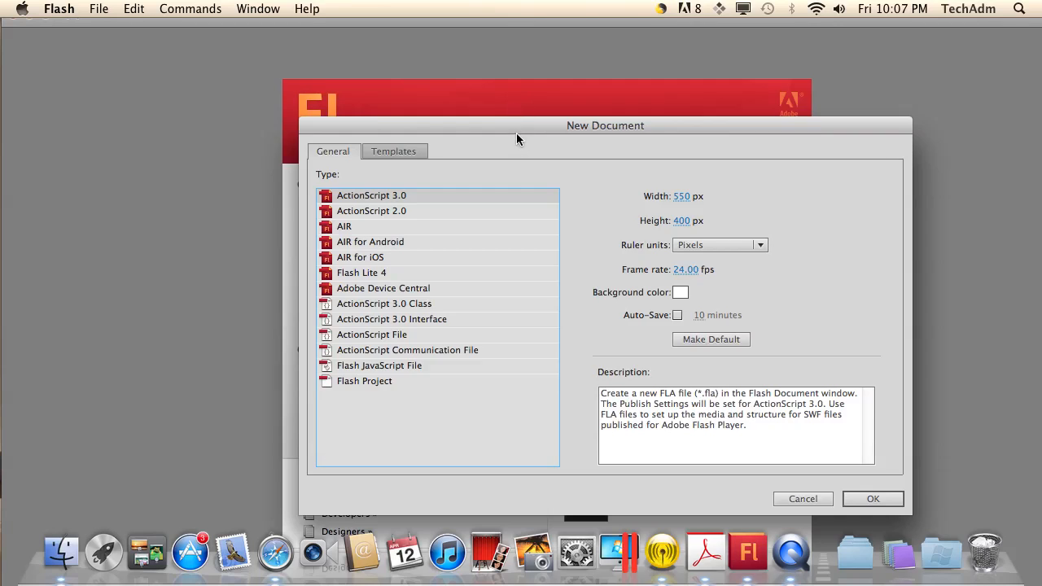
{"action": "left_click_drag", "start_coordinate": [516, 132], "coordinate": [403, 79]}
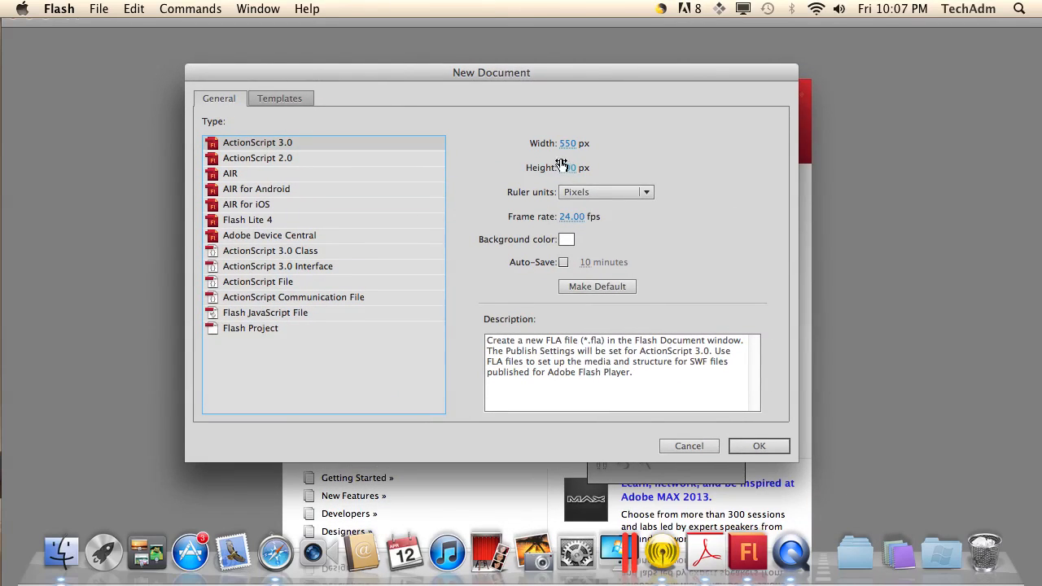
{"action": "left_click", "coordinate": [568, 144]}
{"action": "type", "text": "6"}
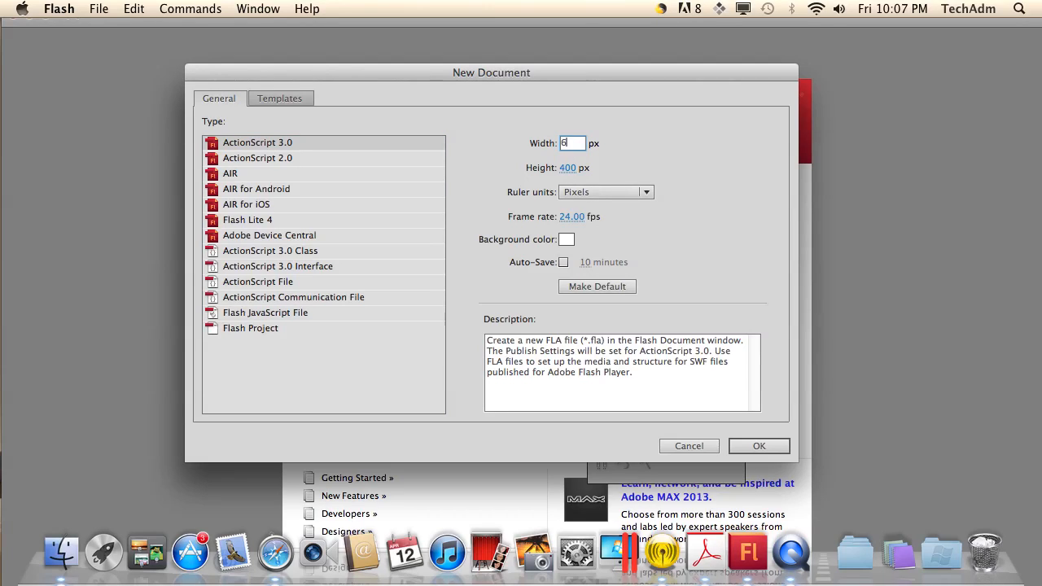
{"action": "type", "text": "00"}
{"action": "left_click", "coordinate": [568, 169]}
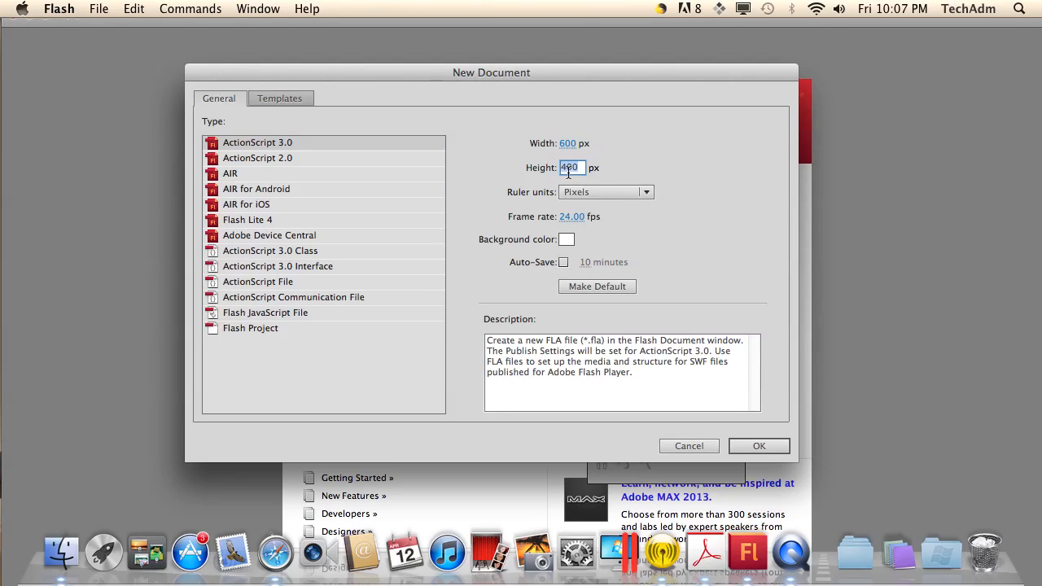
{"action": "type", "text": "450"}
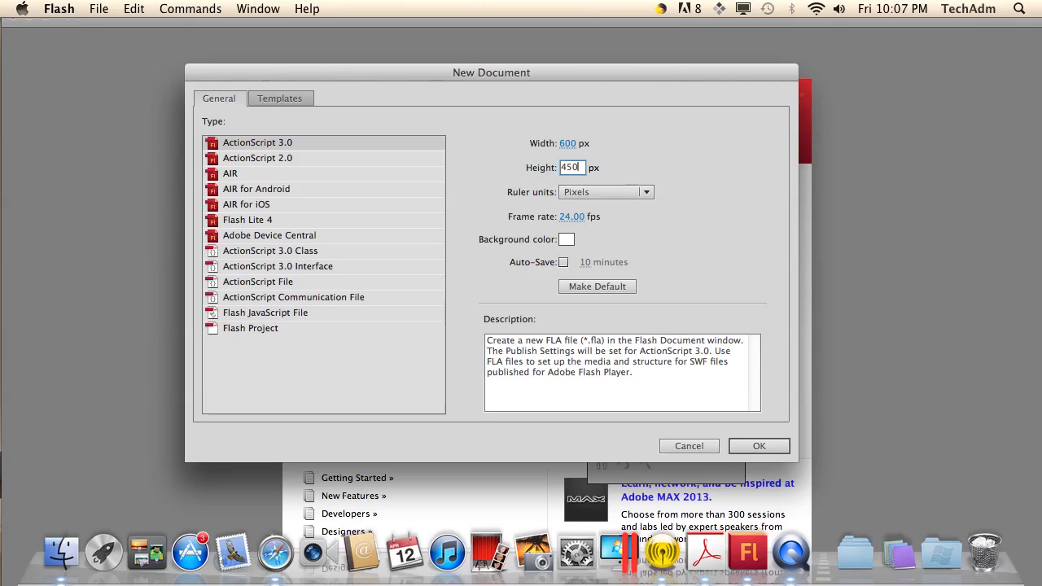
{"action": "key", "text": "Return"}
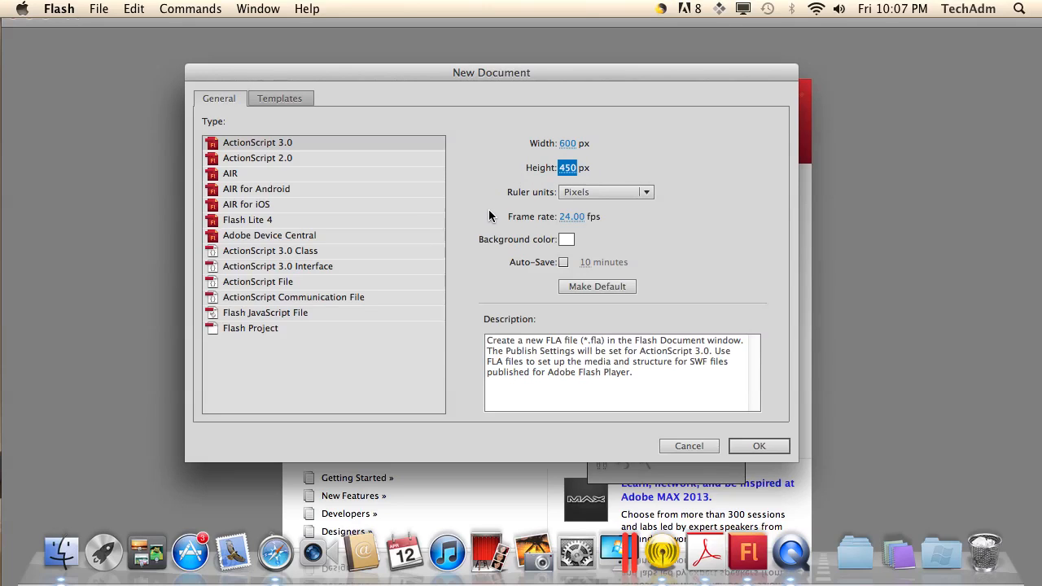
{"action": "left_click", "coordinate": [764, 446]}
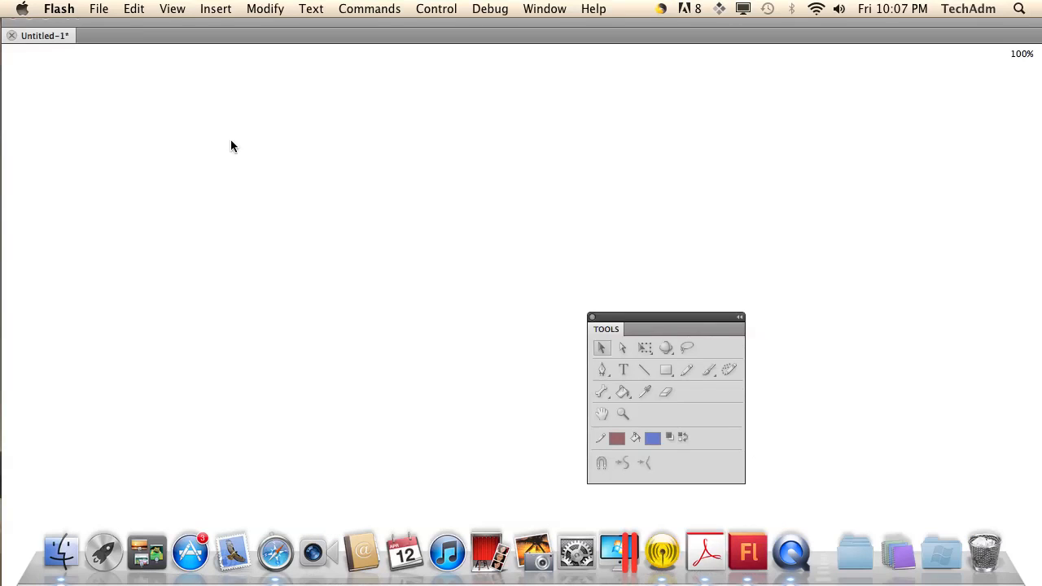
Save the document as 03_workingcopy.fla in the Lesson03/03Start folder of Interactive Programming.
{"action": "left_click", "coordinate": [95, 11]}
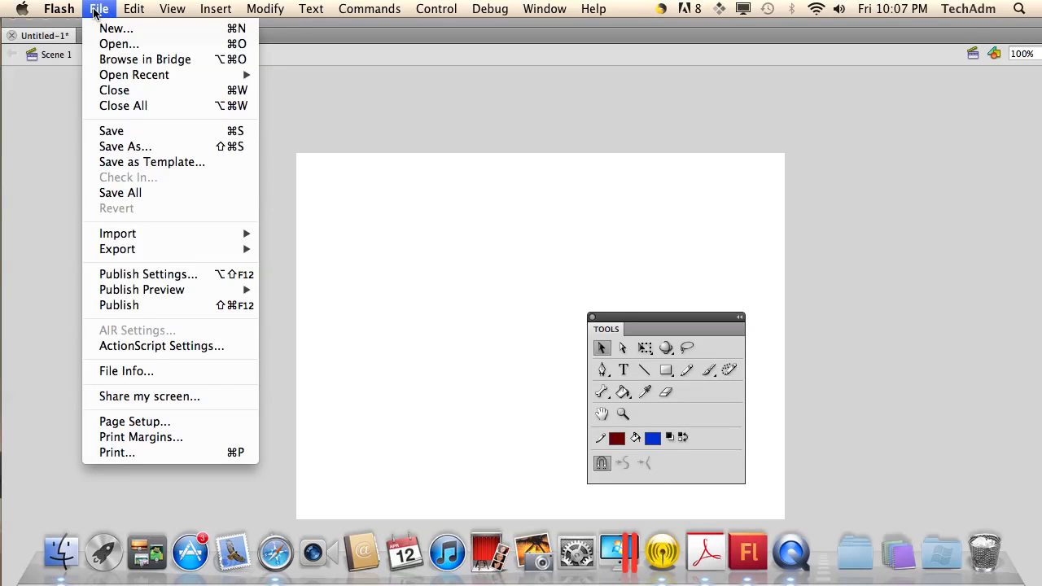
{"action": "mouse_move", "coordinate": [109, 81]}
{"action": "left_click", "coordinate": [121, 148]}
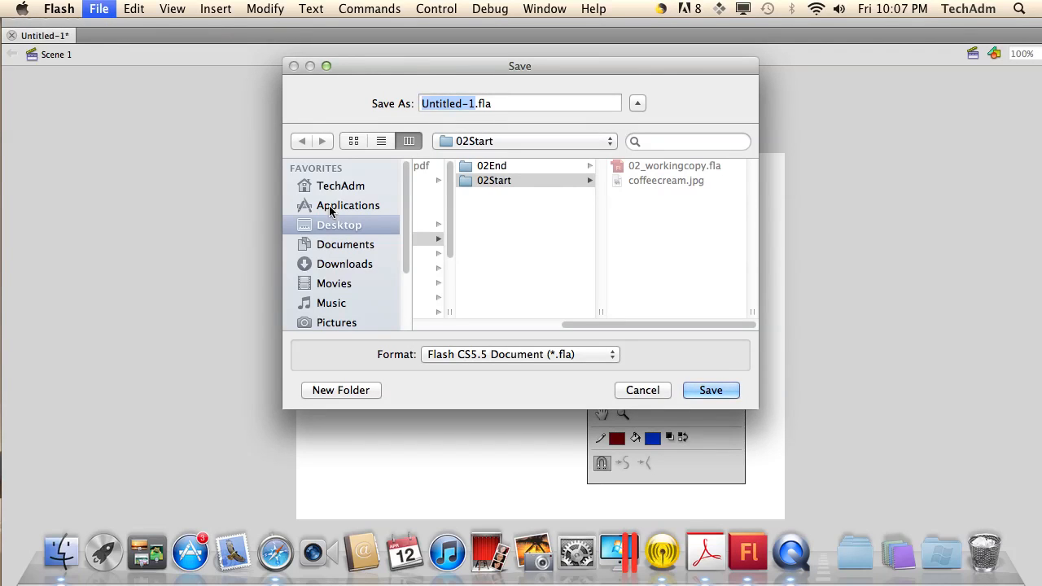
{"action": "left_click", "coordinate": [500, 143]}
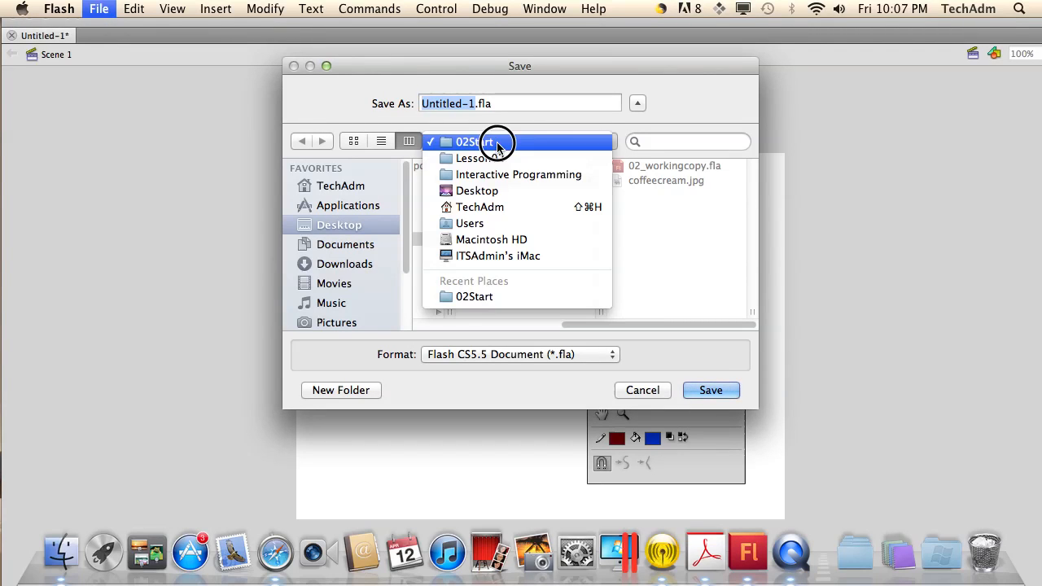
{"action": "left_click", "coordinate": [498, 174]}
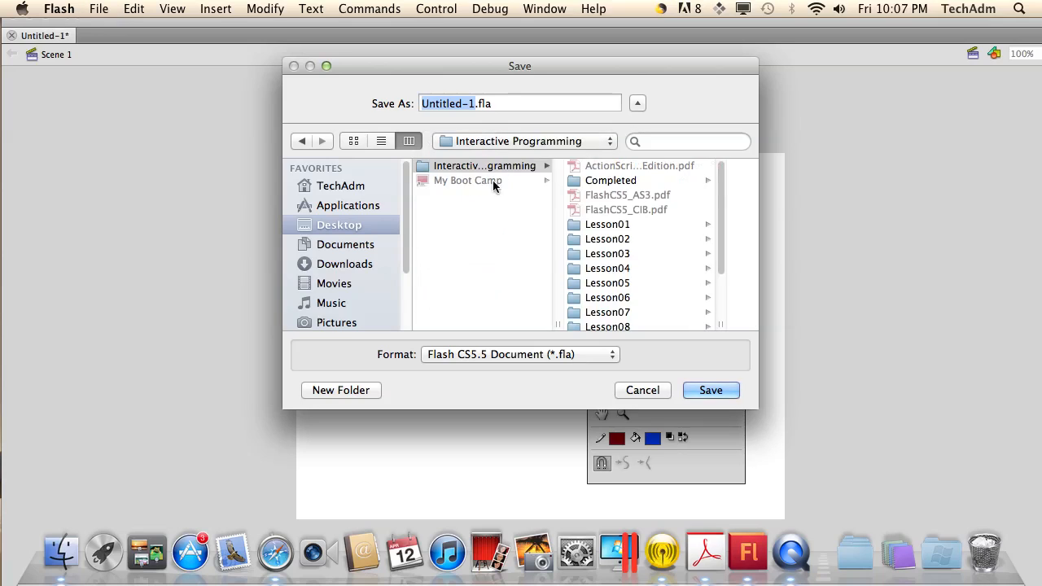
{"action": "left_click", "coordinate": [603, 255]}
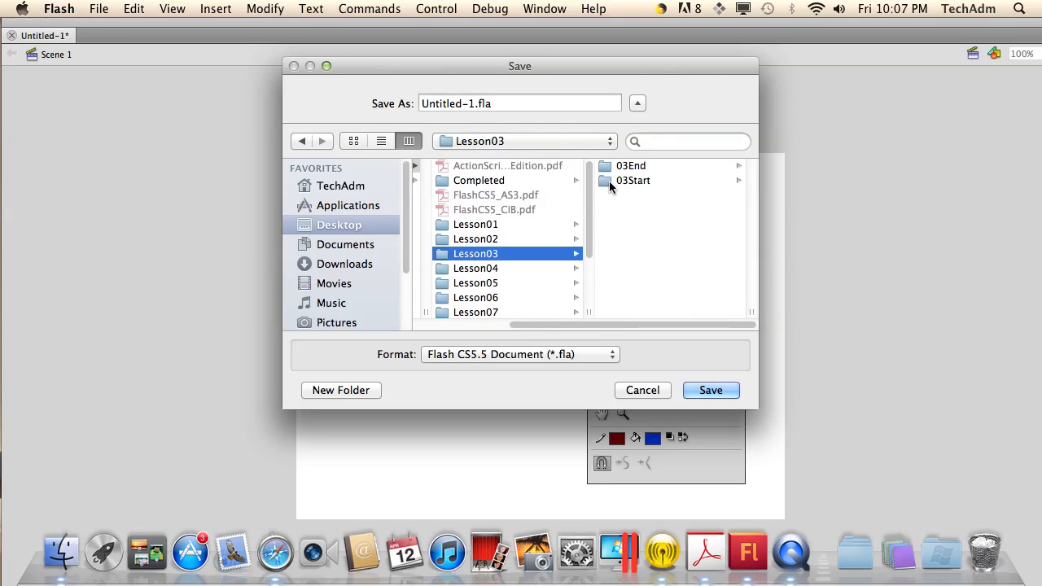
{"action": "left_click", "coordinate": [608, 180]}
{"action": "left_click_drag", "start_coordinate": [475, 103], "coordinate": [366, 102]}
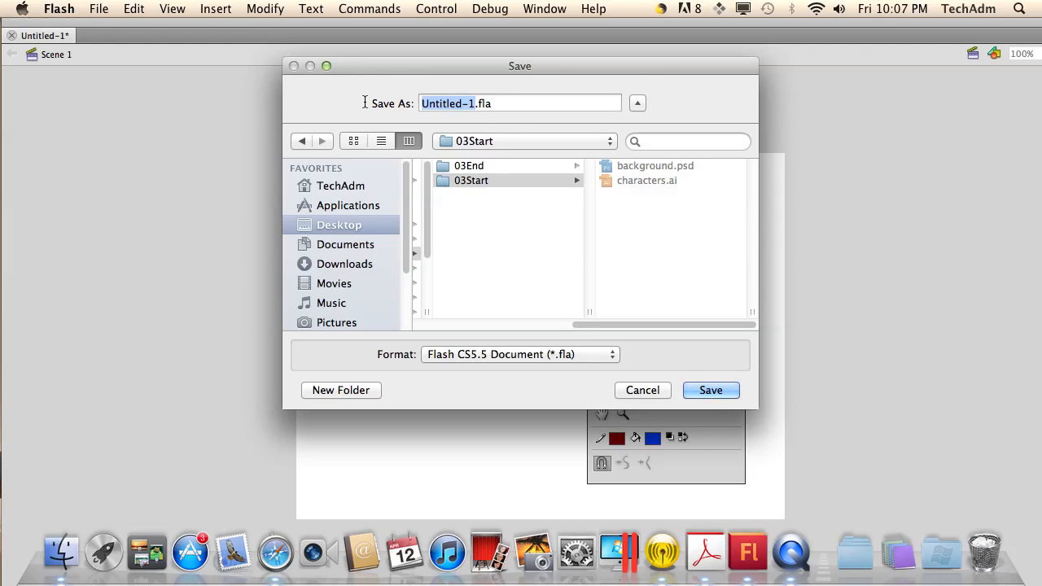
{"action": "type", "text": "03"}
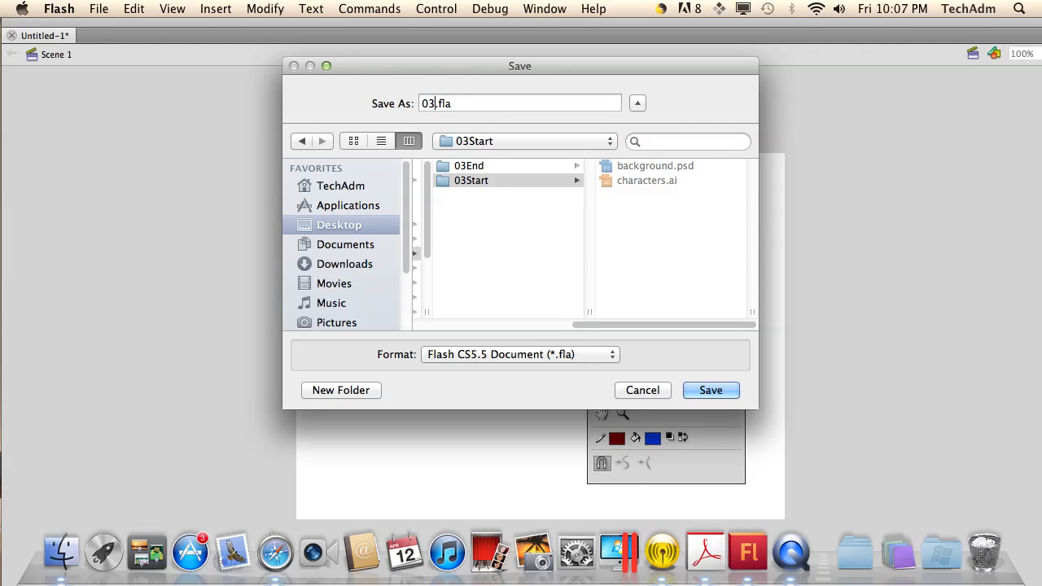
{"action": "type", "text": "_workingcopy"}
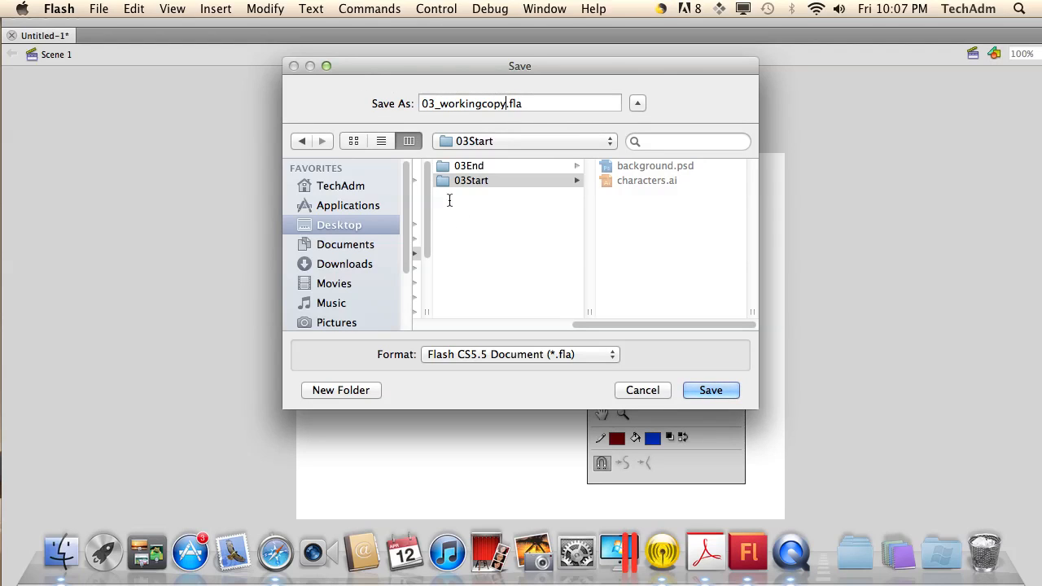
{"action": "left_click", "coordinate": [709, 394]}
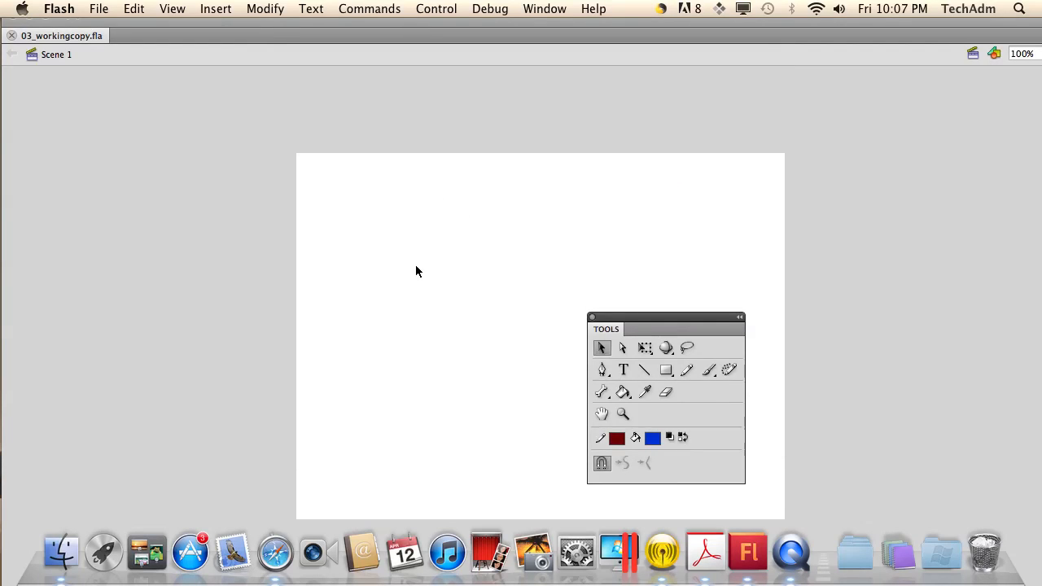
Reposition the document window and fit it to the screen so the stage, timeline and properties are all accessible.
{"action": "left_click_drag", "start_coordinate": [393, 25], "coordinate": [319, 80]}
{"action": "left_click_drag", "start_coordinate": [691, 75], "coordinate": [343, 100]}
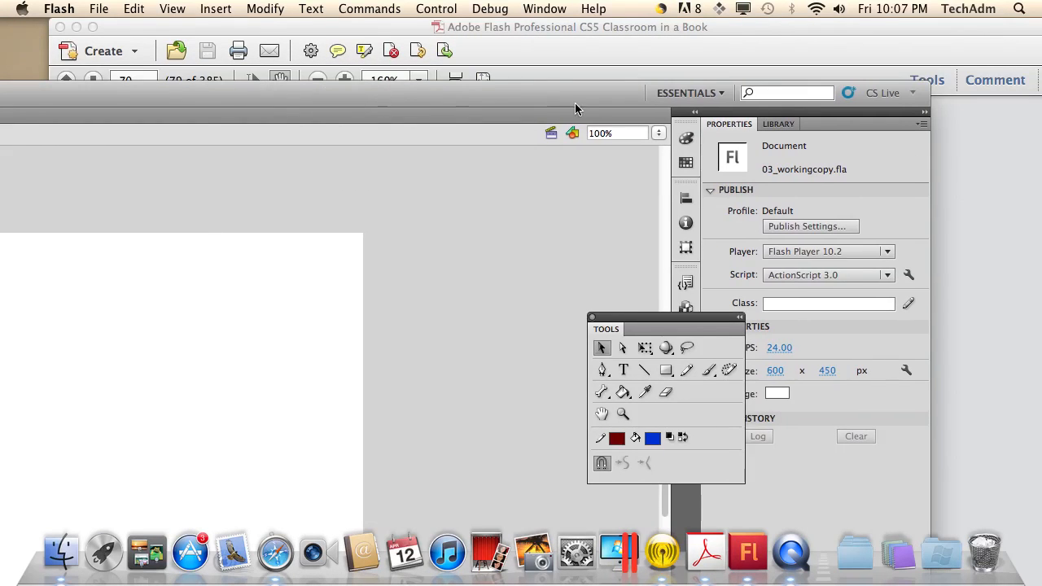
{"action": "left_click_drag", "start_coordinate": [231, 98], "coordinate": [722, 97]}
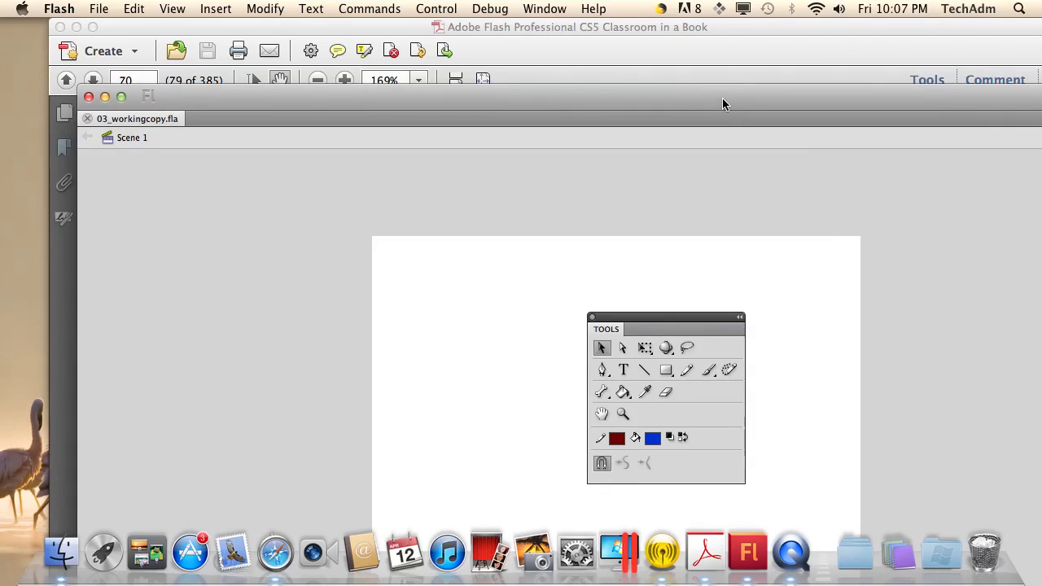
{"action": "left_click", "coordinate": [120, 97]}
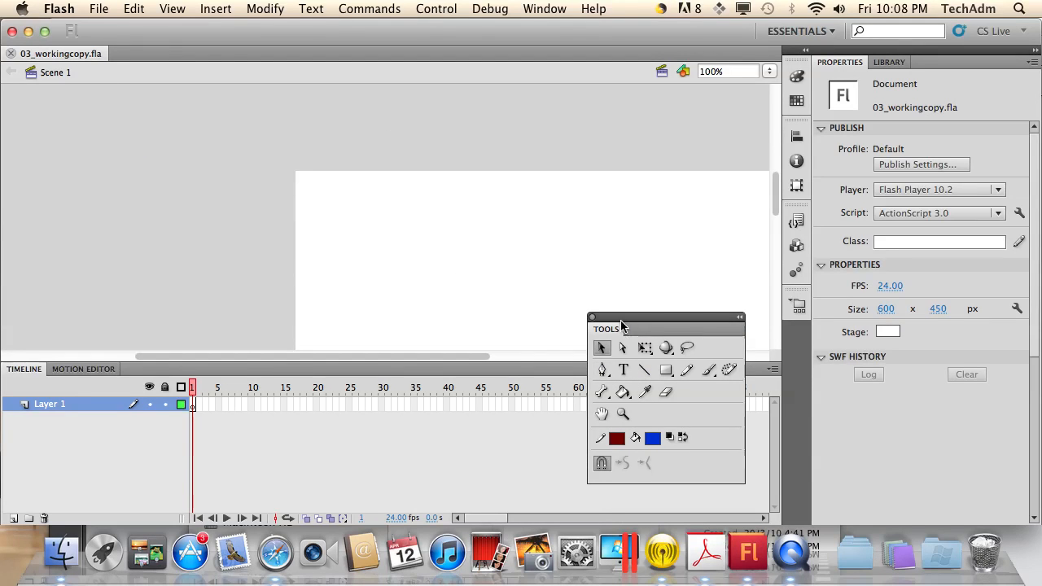
Reset the Essentials workspace and set the stage magnification to Show All.
{"action": "left_click", "coordinate": [801, 31]}
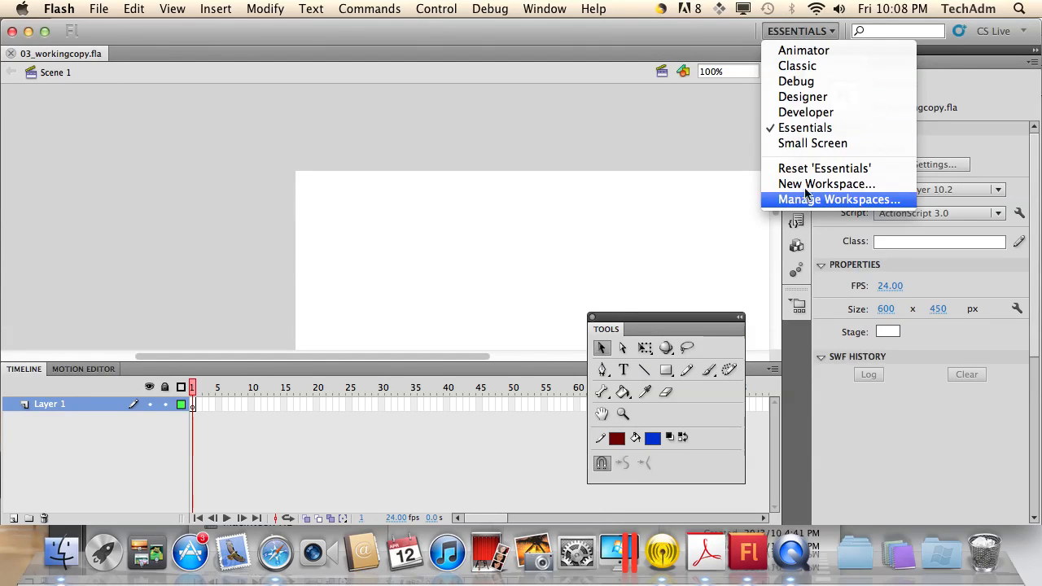
{"action": "left_click", "coordinate": [804, 170]}
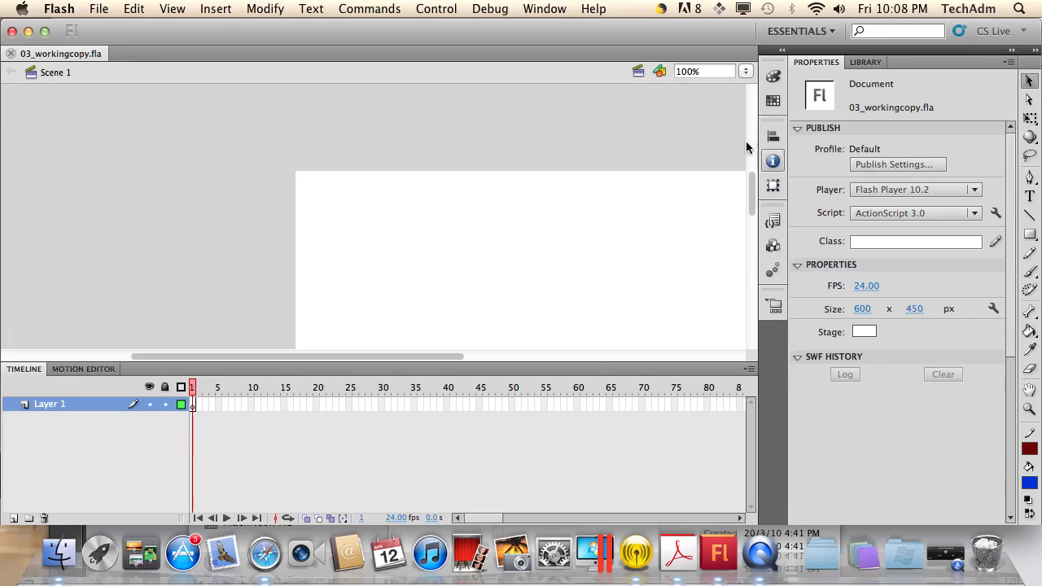
{"action": "left_click", "coordinate": [746, 71]}
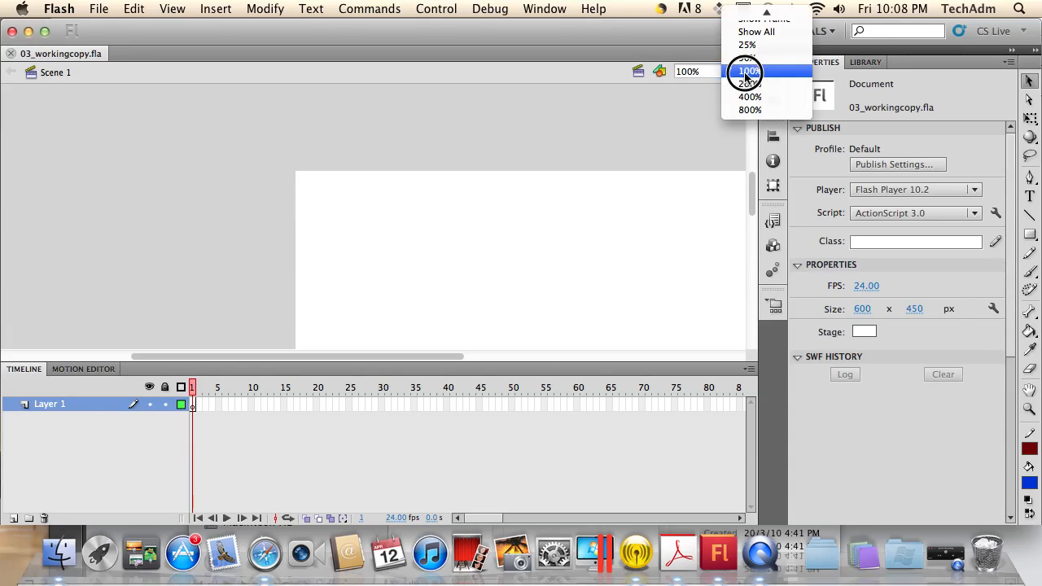
{"action": "left_click", "coordinate": [753, 33]}
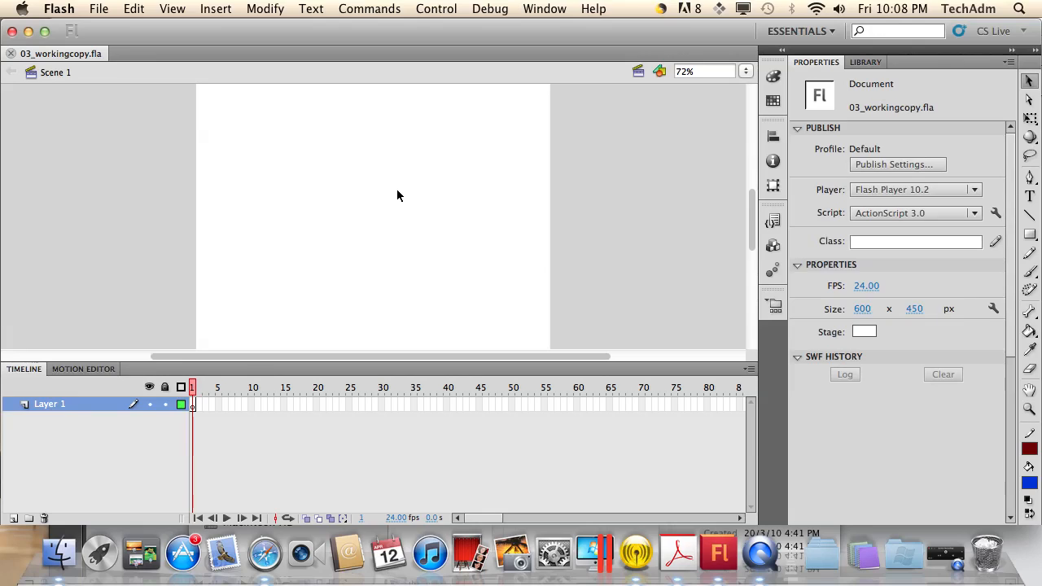
Open characters.ai from the Lesson03/03Start folder for import to the stage.
{"action": "left_click", "coordinate": [99, 9]}
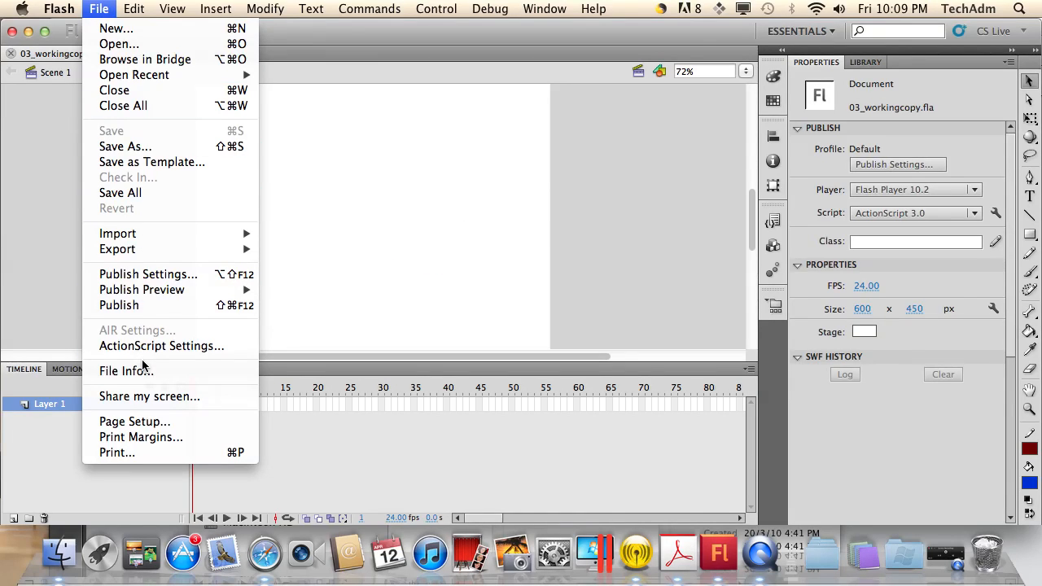
{"action": "mouse_move", "coordinate": [144, 235]}
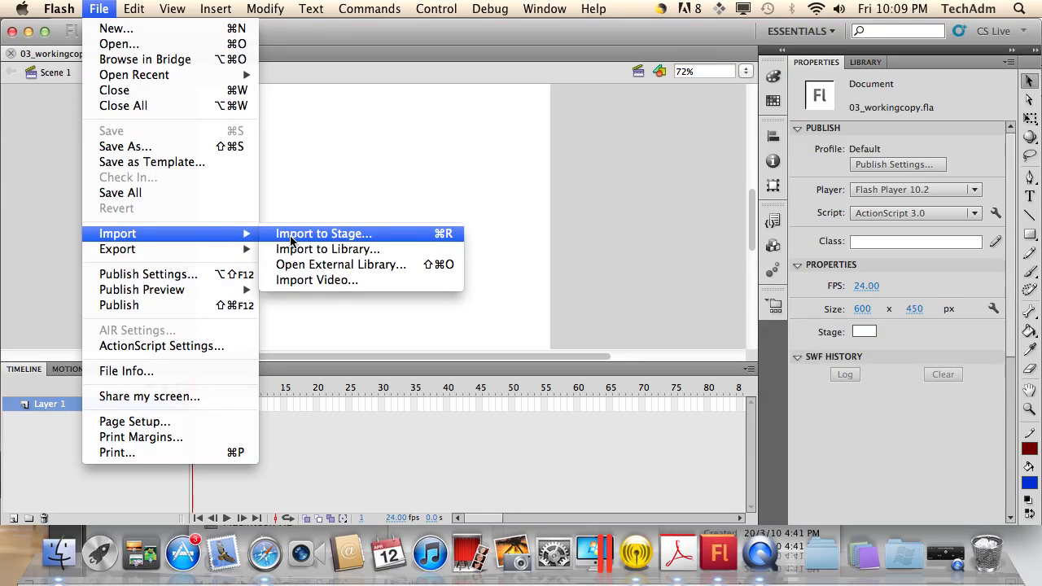
{"action": "left_click", "coordinate": [291, 237]}
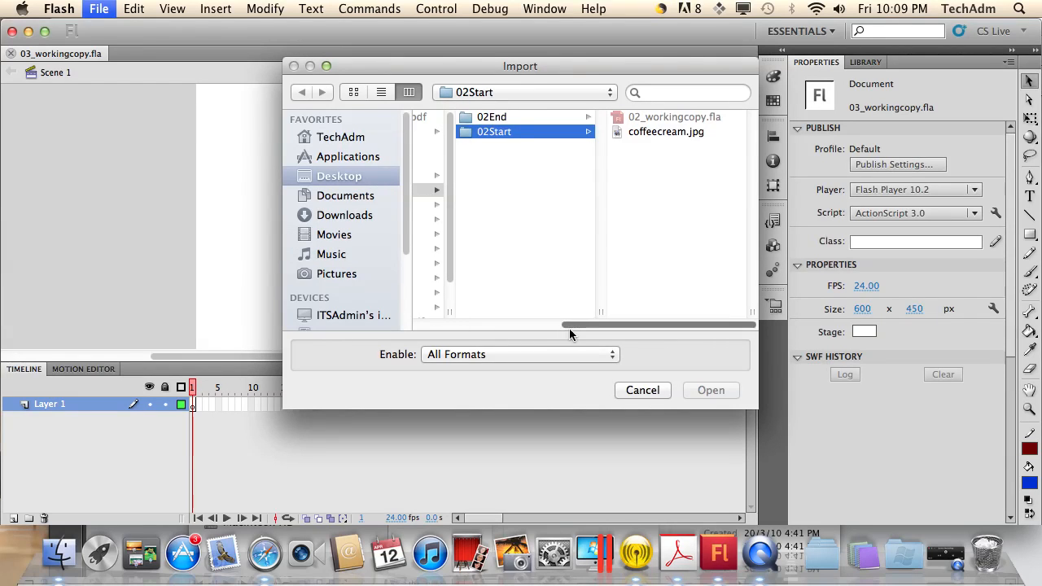
{"action": "left_click_drag", "start_coordinate": [565, 331], "coordinate": [495, 331]}
{"action": "left_click", "coordinate": [492, 205]}
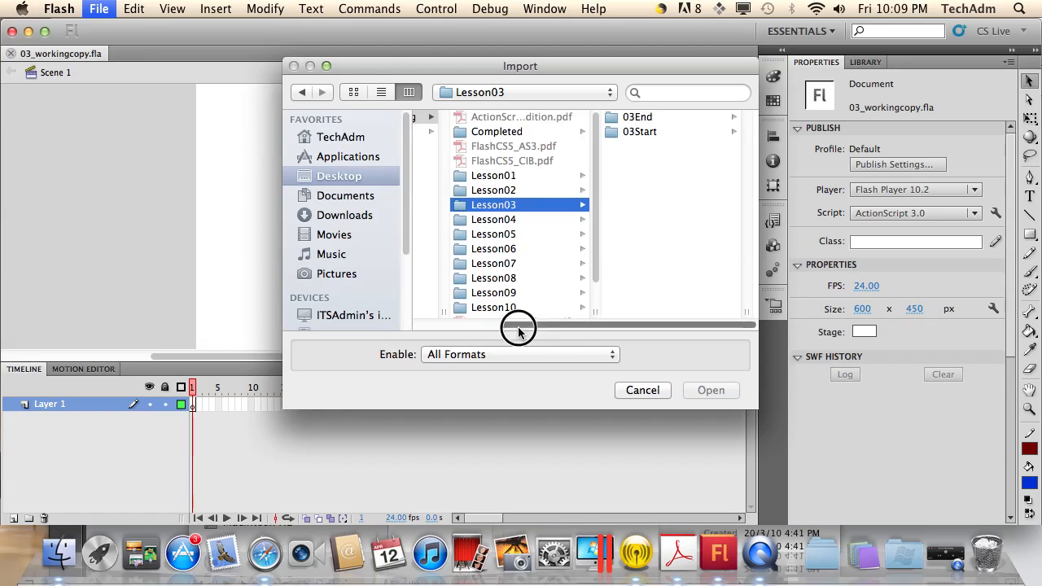
{"action": "left_click", "coordinate": [634, 132]}
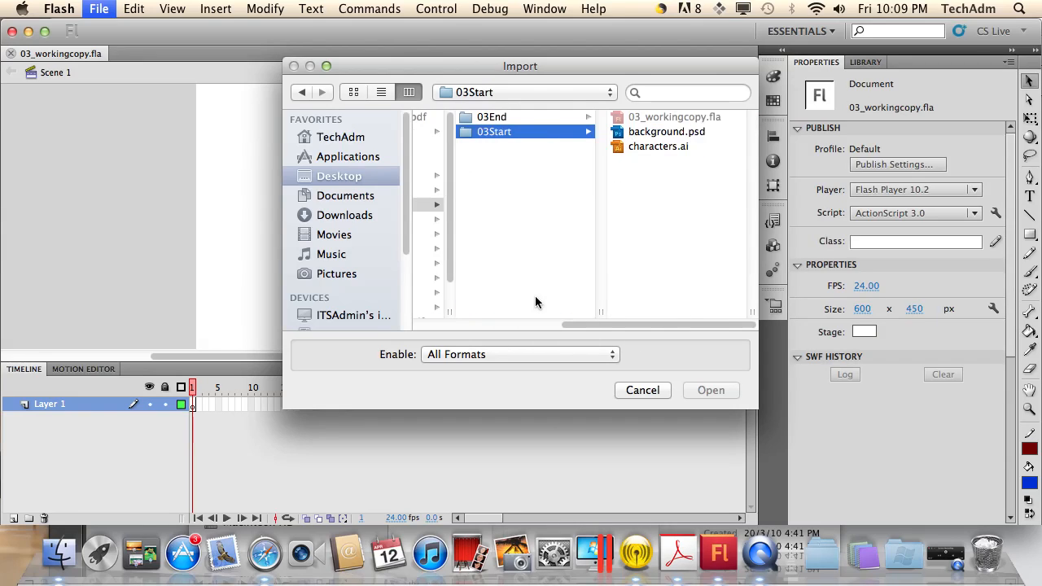
{"action": "left_click", "coordinate": [639, 147]}
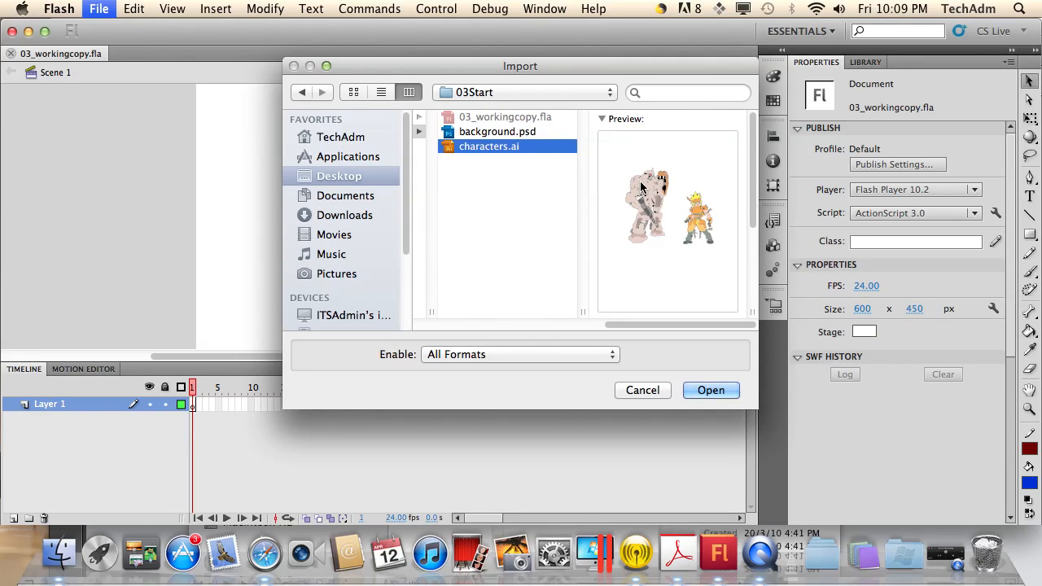
{"action": "left_click", "coordinate": [710, 390]}
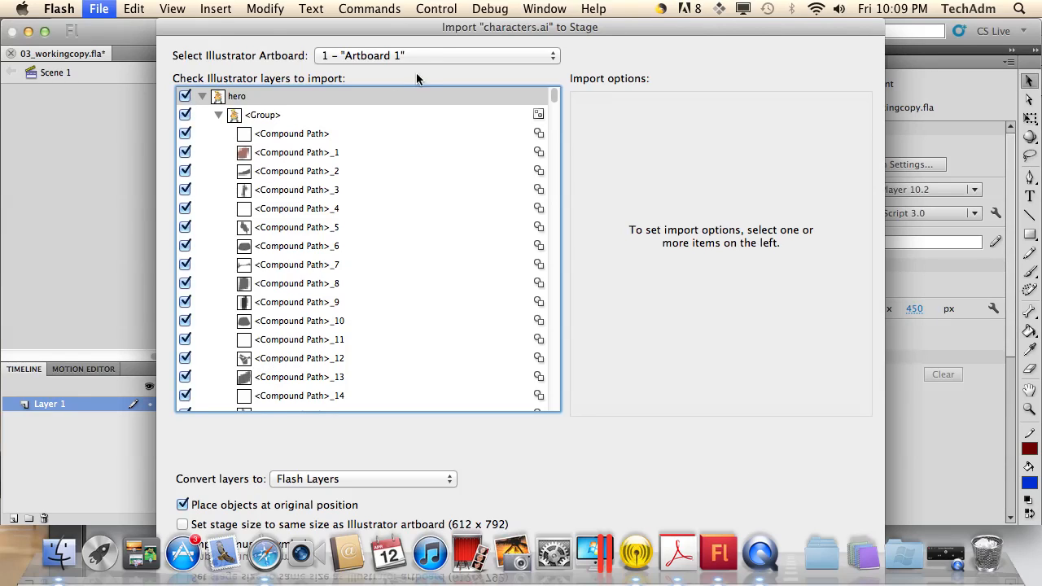
Finish importing characters.ai to the stage, converting its layers to Flash layers and keeping objects at their original position.
{"action": "mouse_move", "coordinate": [437, 30]}
{"action": "left_mouse_down"}
{"action": "mouse_move", "coordinate": [449, 43]}
{"action": "mouse_move", "coordinate": [450, 24]}
{"action": "left_mouse_up"}
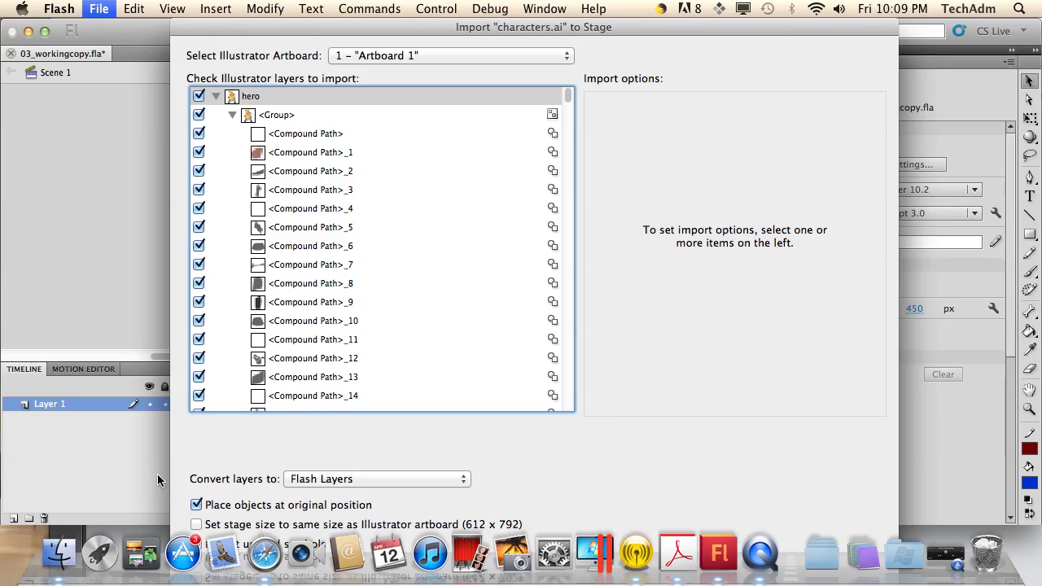
{"action": "left_click_drag", "start_coordinate": [598, 34], "coordinate": [613, 134]}
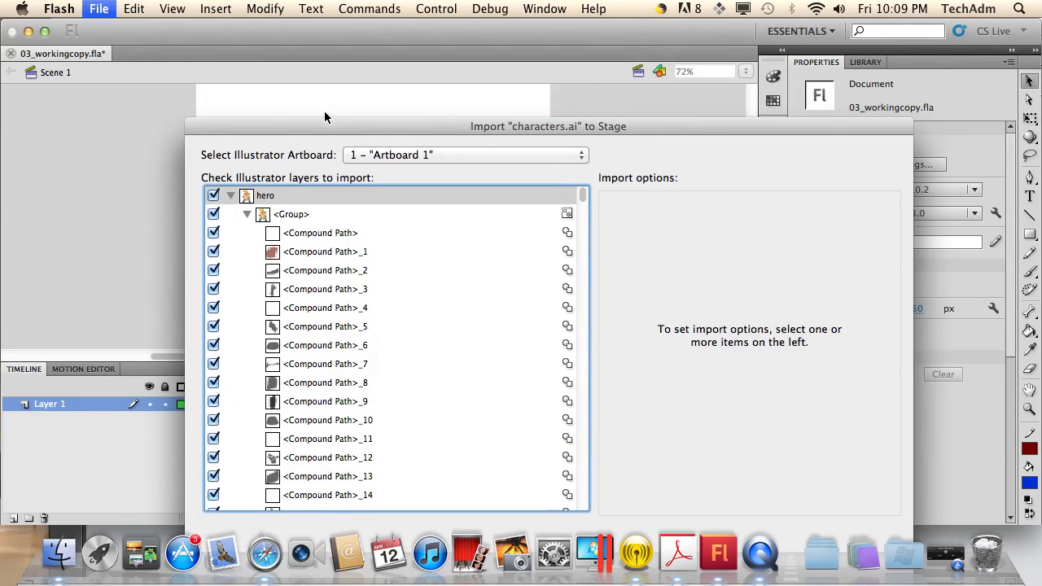
{"action": "left_click_drag", "start_coordinate": [330, 119], "coordinate": [487, 18]}
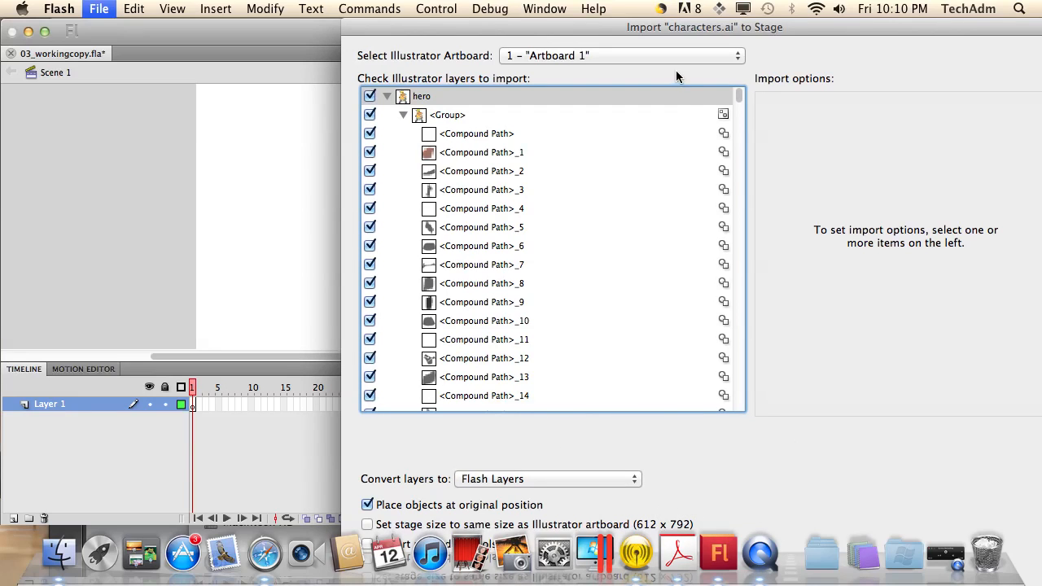
{"action": "left_click_drag", "start_coordinate": [702, 32], "coordinate": [616, 27]}
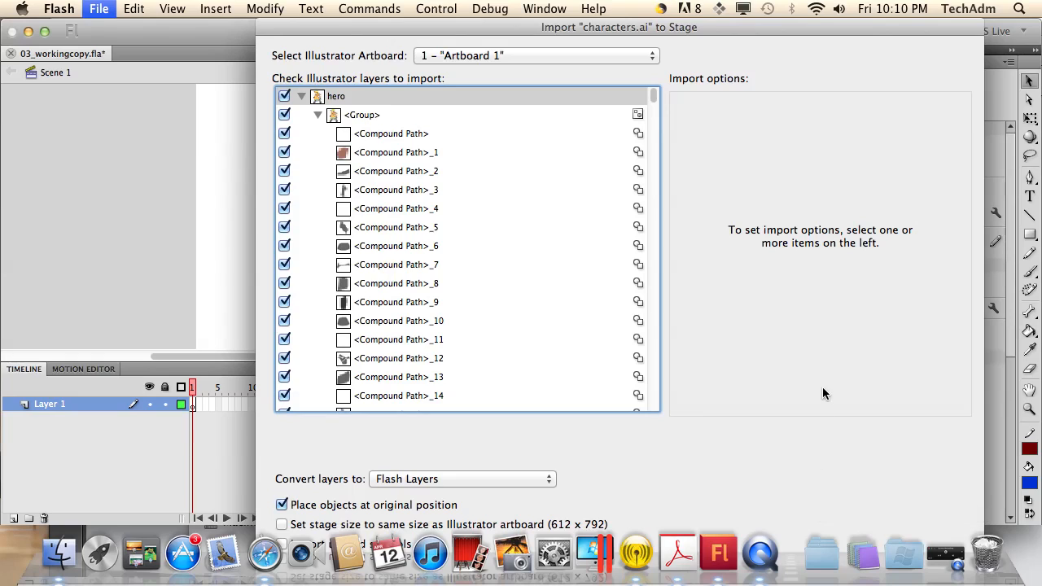
{"action": "key", "text": "Return"}
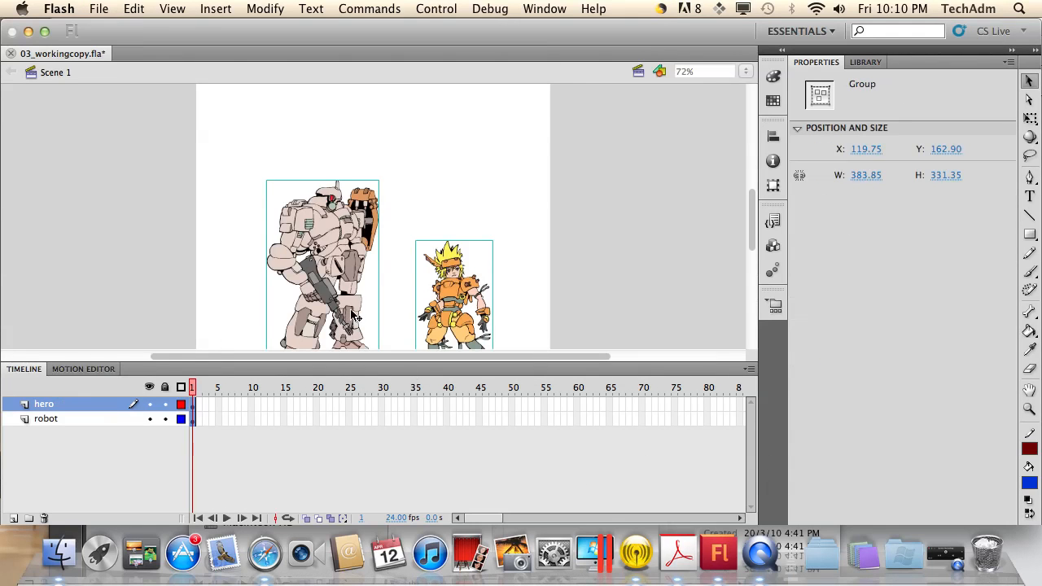
{"action": "scroll", "coordinate": [520, 269], "scroll_direction": "down", "scroll_amount": 2}
{"action": "scroll", "coordinate": [520, 269], "scroll_direction": "right", "scroll_amount": 1}
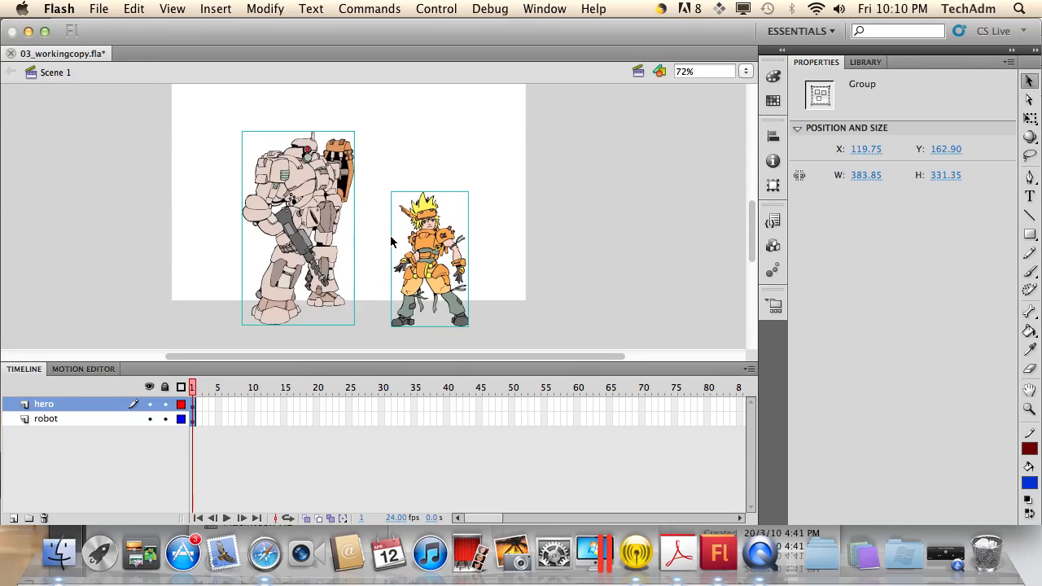
Examine which artwork sits on the hero and robot layers, and check the library's contents.
{"action": "left_click", "coordinate": [49, 406]}
{"action": "left_click", "coordinate": [46, 421]}
{"action": "left_click", "coordinate": [49, 406]}
{"action": "left_click", "coordinate": [47, 420]}
{"action": "left_click", "coordinate": [49, 406]}
{"action": "left_click", "coordinate": [46, 419]}
{"action": "left_click", "coordinate": [46, 404]}
{"action": "left_click", "coordinate": [46, 419]}
{"action": "left_click", "coordinate": [47, 404]}
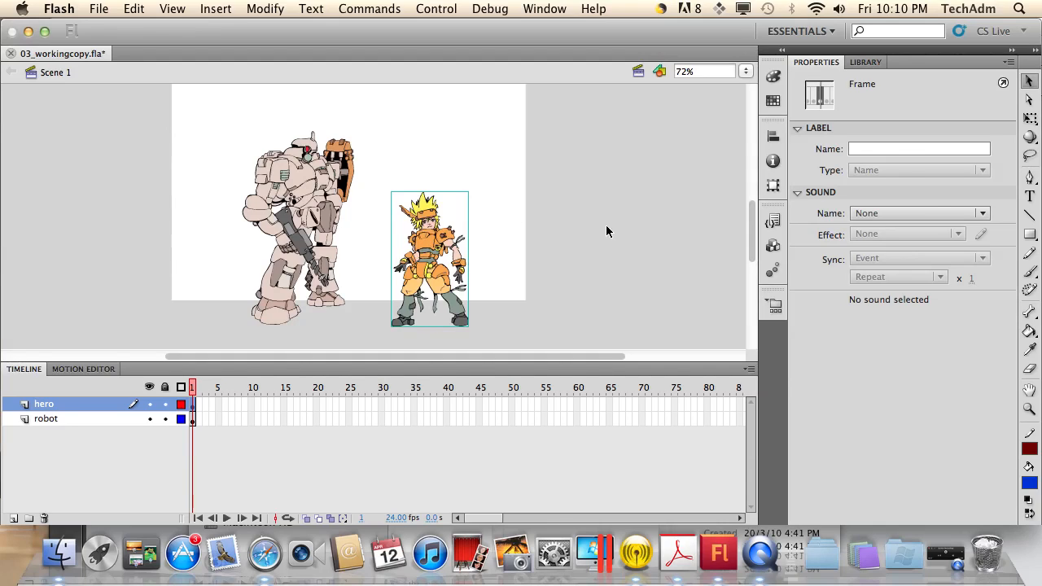
{"action": "left_click", "coordinate": [866, 63]}
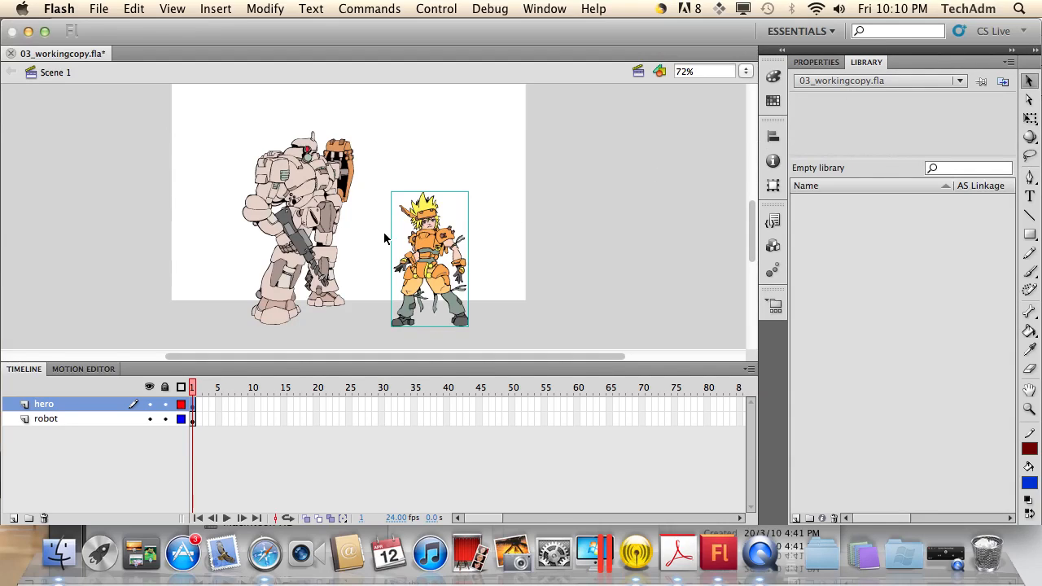
Reposition the robot and hero groups so both characters stand above the stage's lower edge.
{"action": "left_click", "coordinate": [523, 189]}
{"action": "left_click", "coordinate": [428, 229]}
{"action": "left_click_drag", "start_coordinate": [432, 249], "coordinate": [485, 200]}
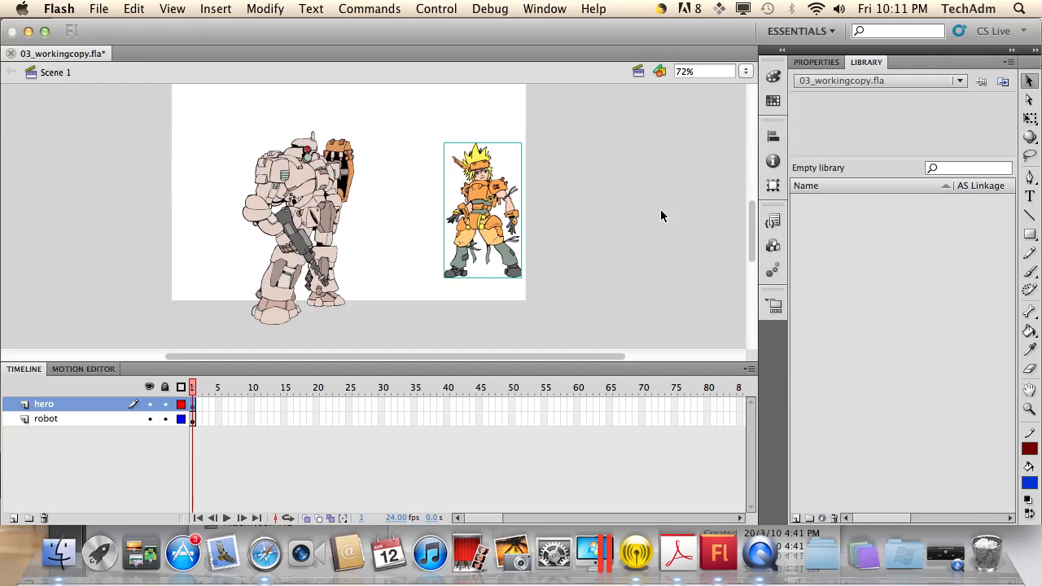
{"action": "left_click", "coordinate": [302, 209]}
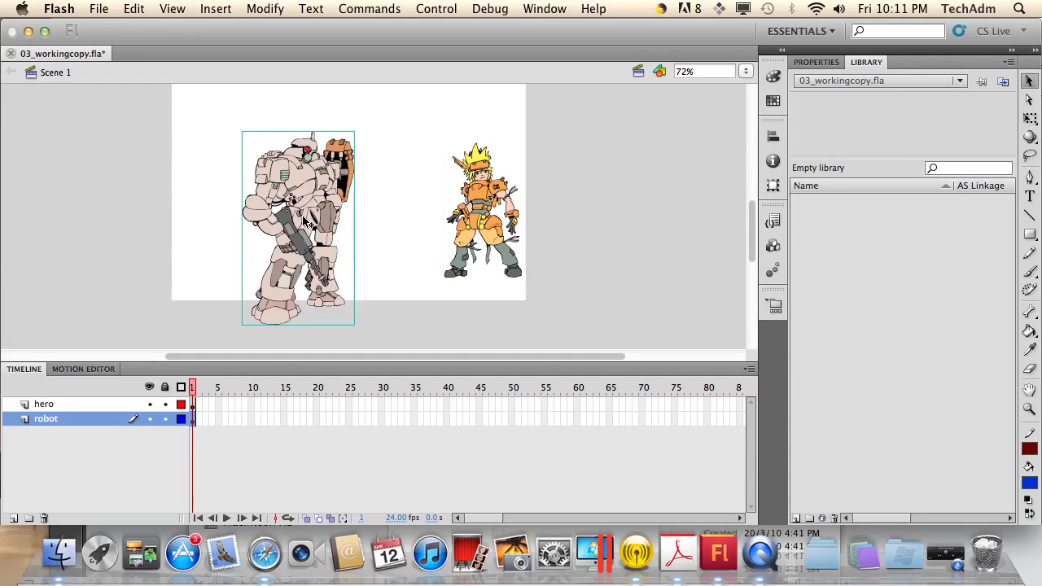
{"action": "left_click_drag", "start_coordinate": [310, 236], "coordinate": [261, 188]}
{"action": "left_click_drag", "start_coordinate": [484, 228], "coordinate": [427, 207]}
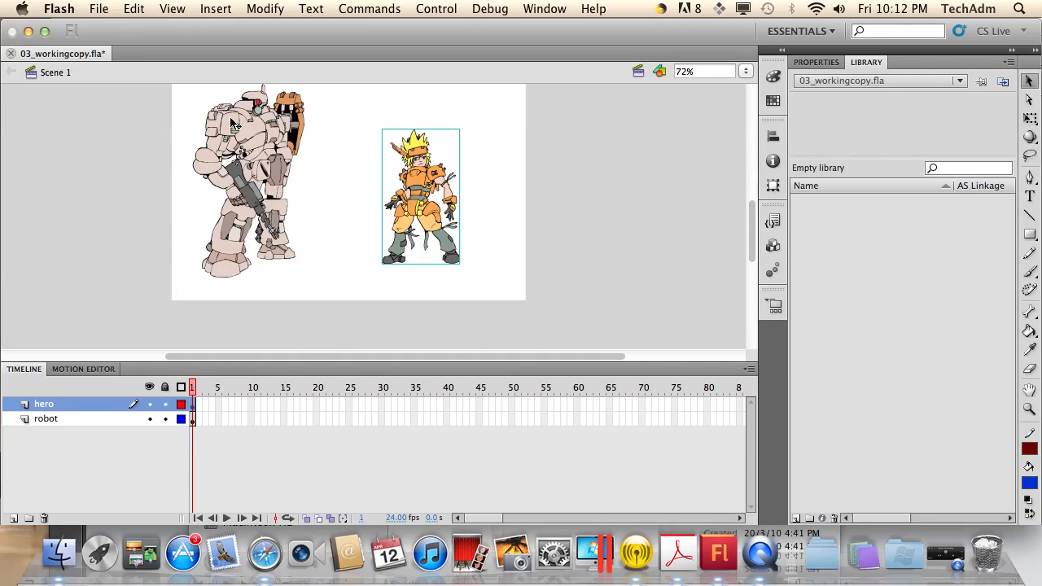
Convert the hero group to a Movie Clip symbol named hero.
{"action": "left_click", "coordinate": [262, 9]}
{"action": "left_click", "coordinate": [274, 54]}
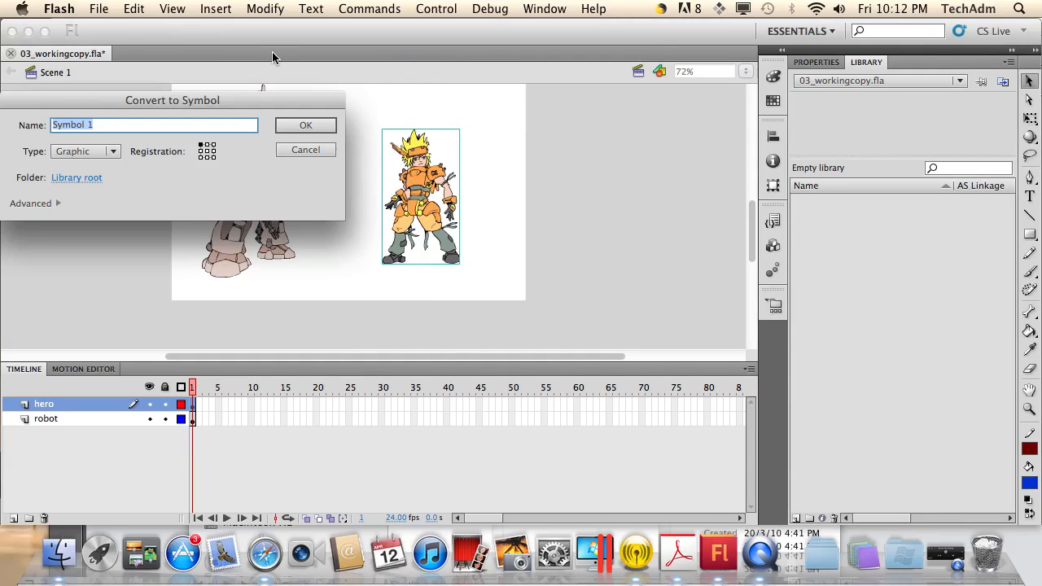
{"action": "left_click_drag", "start_coordinate": [188, 98], "coordinate": [437, 158]}
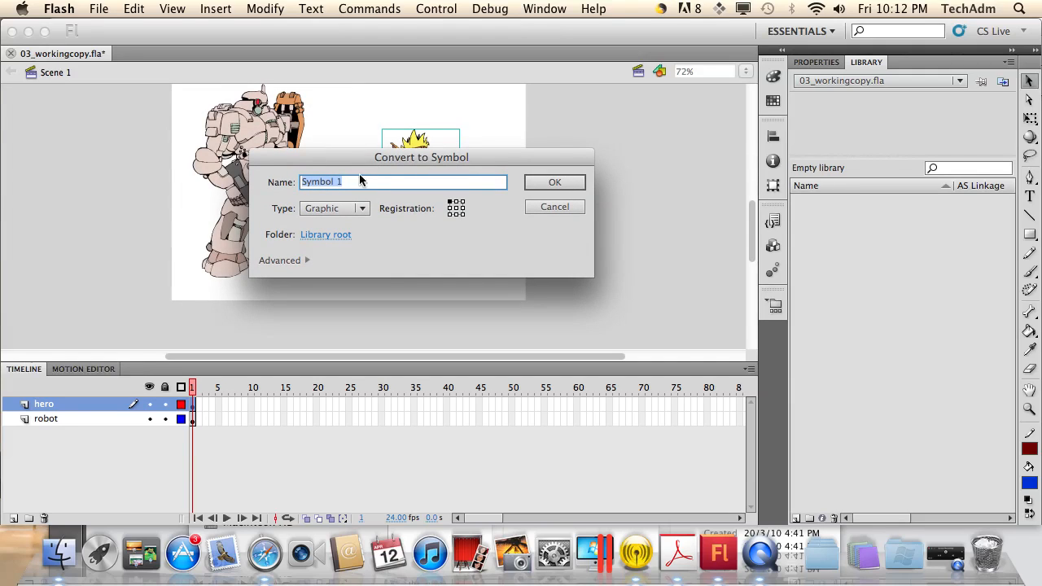
{"action": "type", "text": "hero"}
{"action": "left_click", "coordinate": [326, 212]}
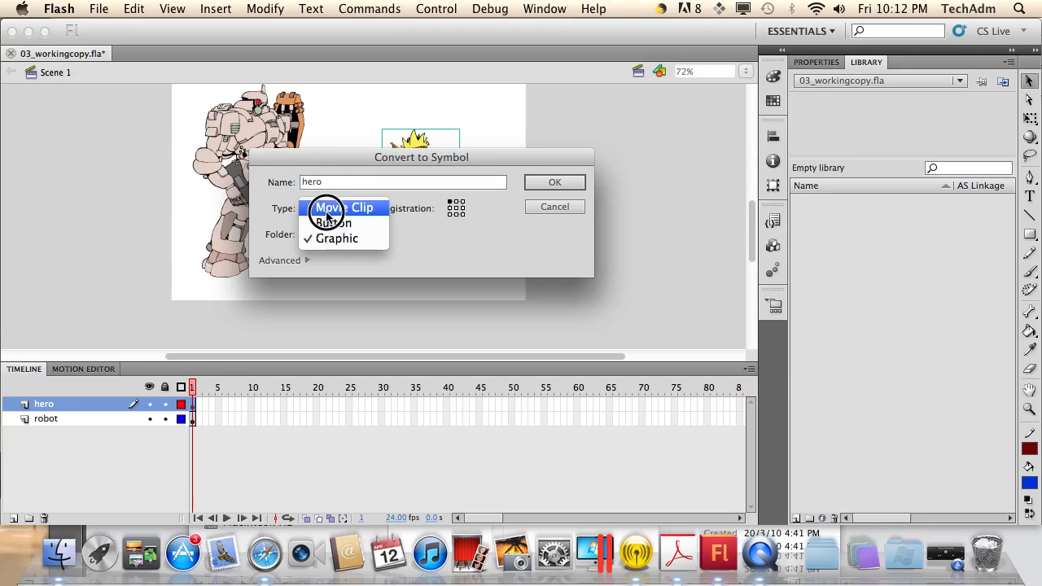
{"action": "left_click", "coordinate": [340, 207]}
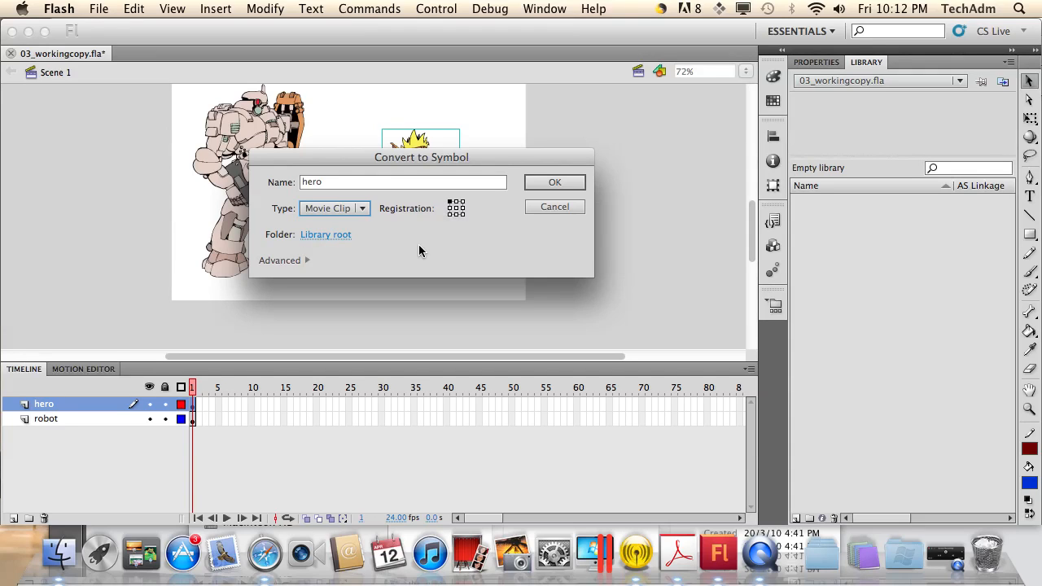
{"action": "left_click", "coordinate": [544, 182]}
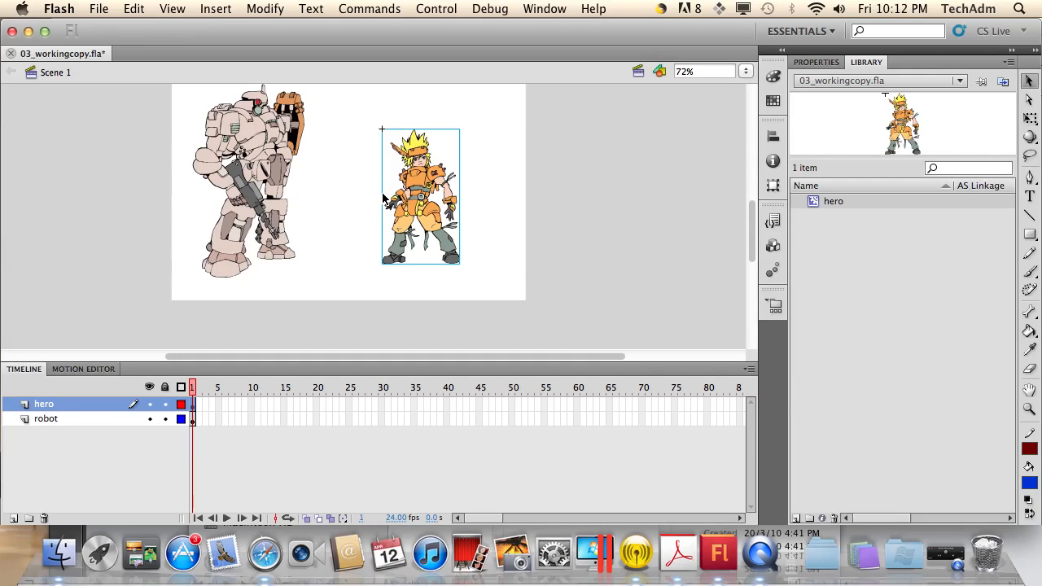
Convert the robot group to a Movie Clip symbol named robot.
{"action": "left_click", "coordinate": [238, 183]}
{"action": "left_click", "coordinate": [265, 9]}
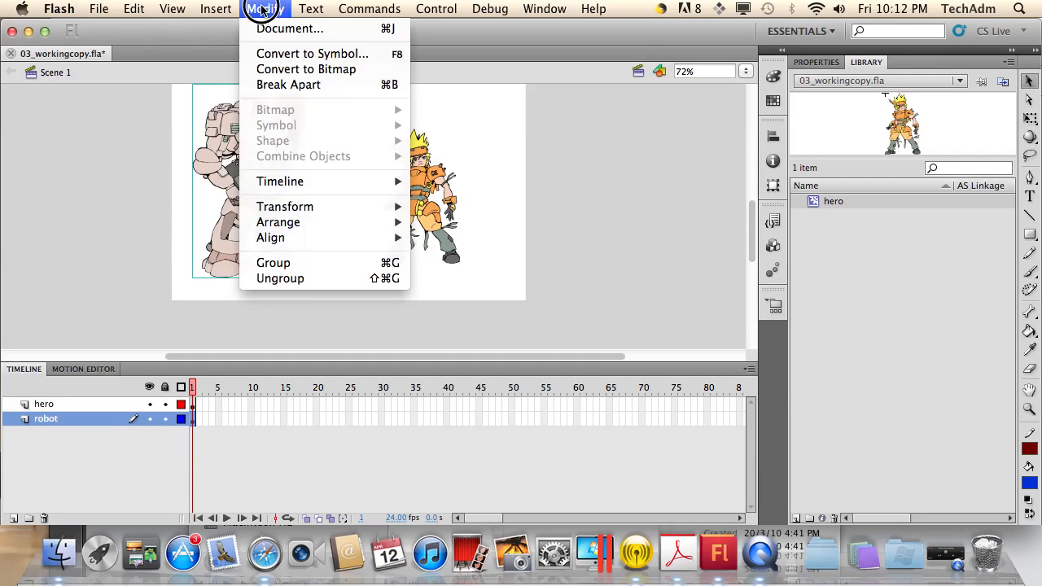
{"action": "left_click", "coordinate": [274, 53]}
{"action": "left_click_drag", "start_coordinate": [364, 153], "coordinate": [398, 200]}
{"action": "type", "text": "robot"}
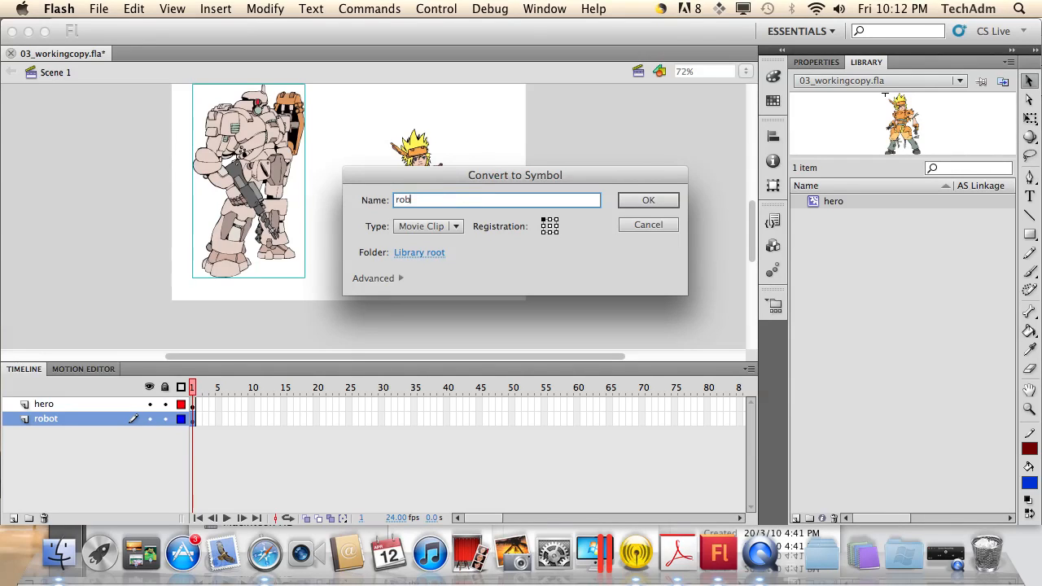
{"action": "left_click", "coordinate": [640, 203]}
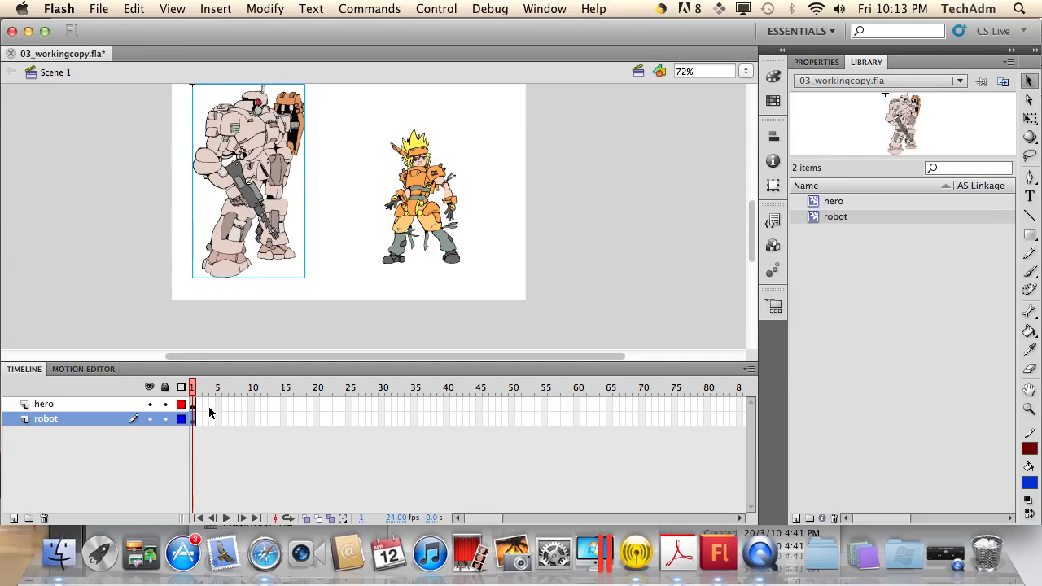
Open background.psd from the 03Start folder for import to the stage, with the hero layer active.
{"action": "left_click", "coordinate": [91, 405]}
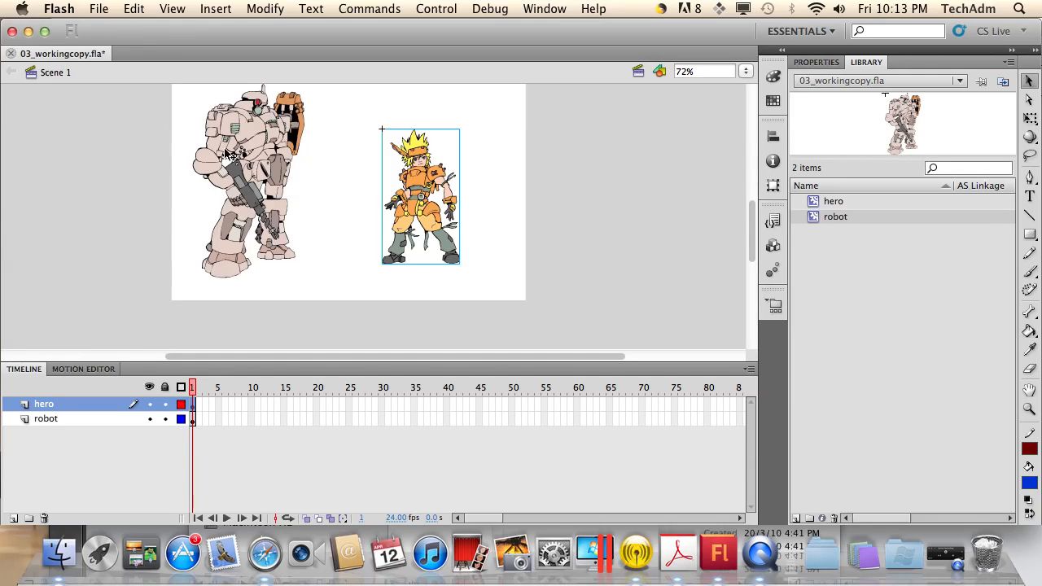
{"action": "left_click", "coordinate": [95, 8]}
{"action": "mouse_move", "coordinate": [144, 234]}
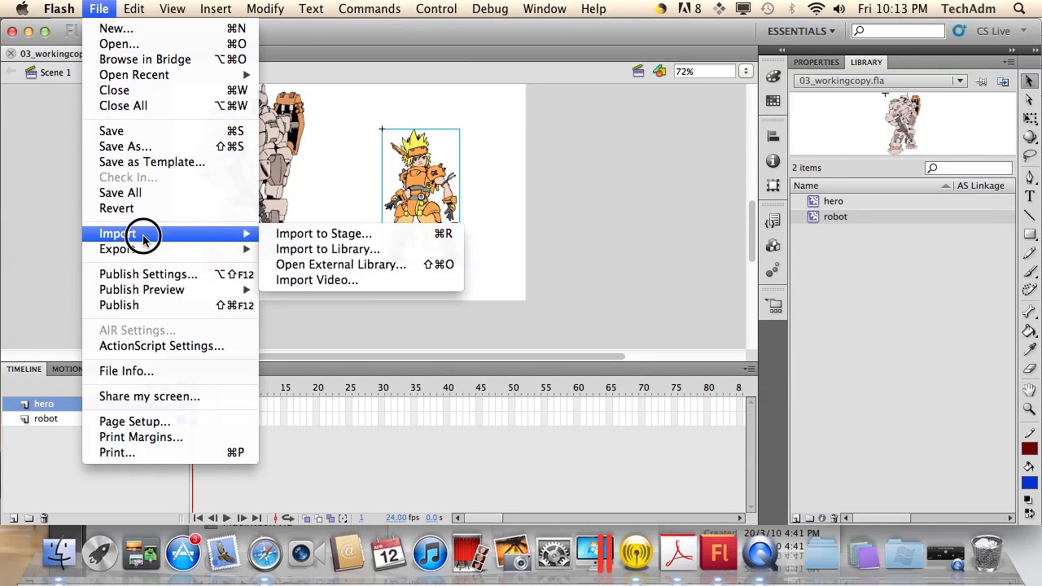
{"action": "left_click", "coordinate": [281, 234]}
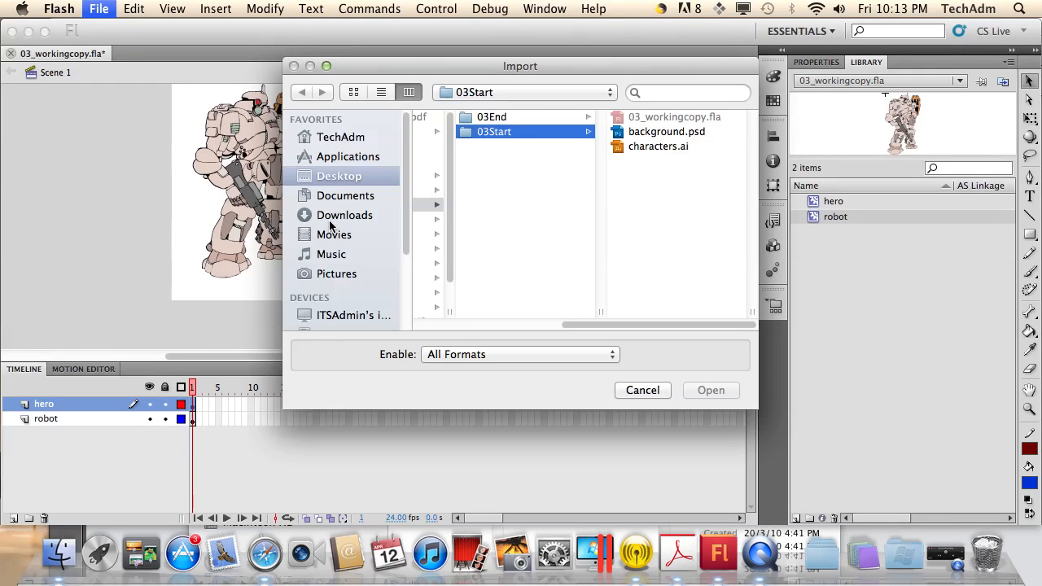
{"action": "left_click", "coordinate": [651, 132]}
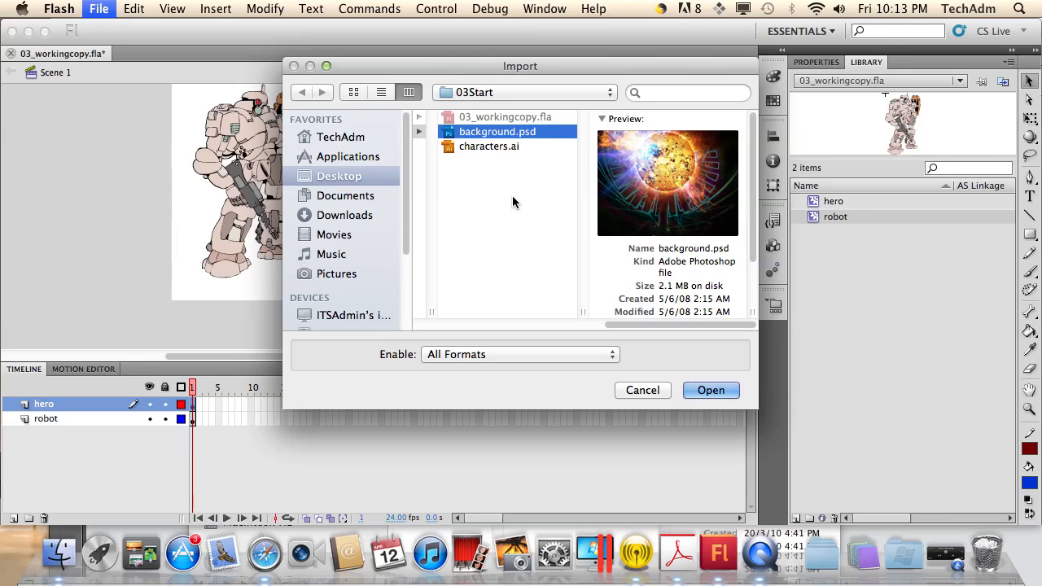
{"action": "left_click", "coordinate": [709, 391]}
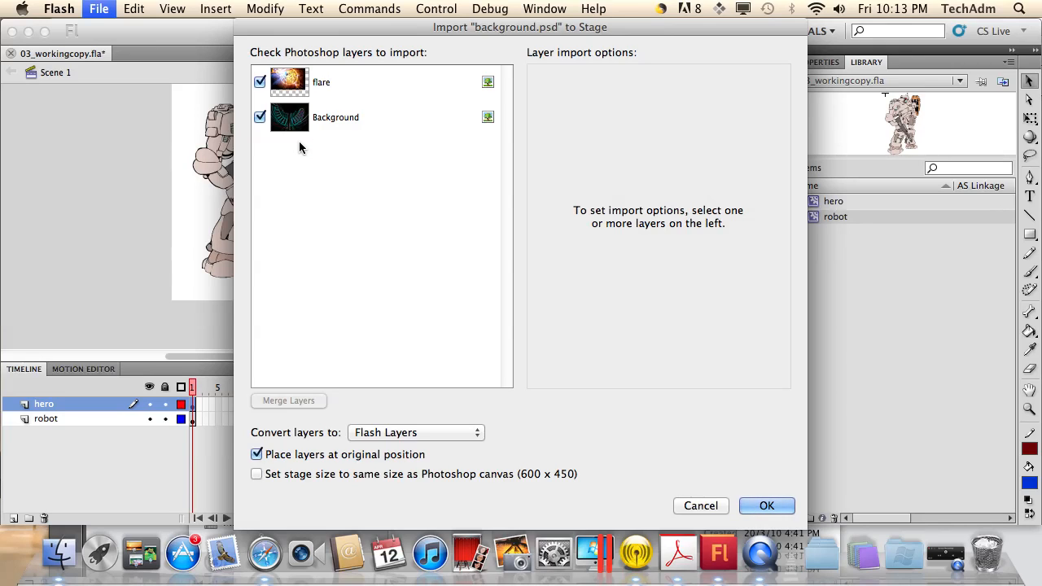
Set the Photoshop flare layer to import as a bitmap image with editable layer styles.
{"action": "left_click", "coordinate": [328, 87]}
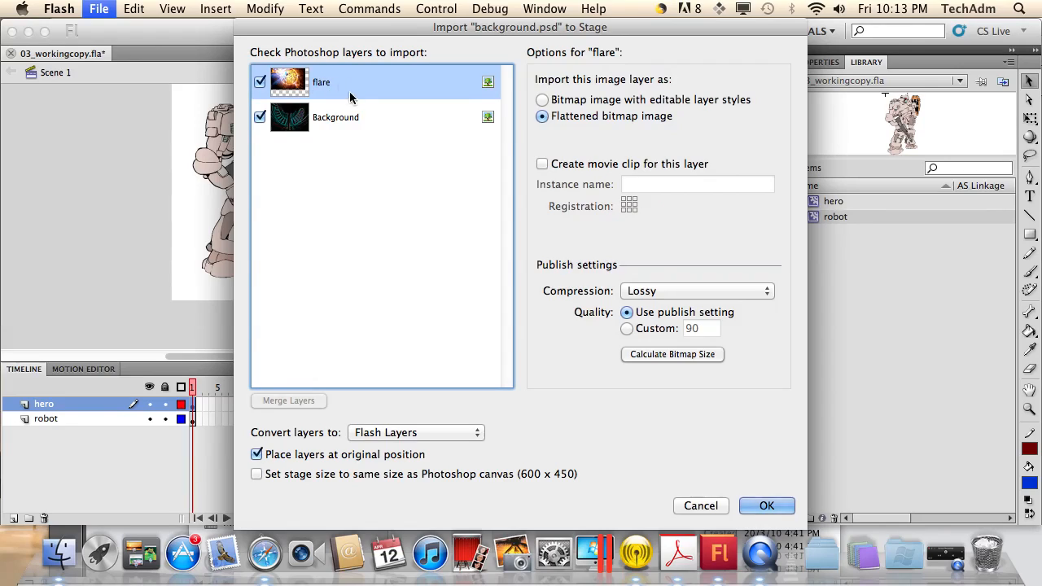
{"action": "left_click", "coordinate": [543, 102]}
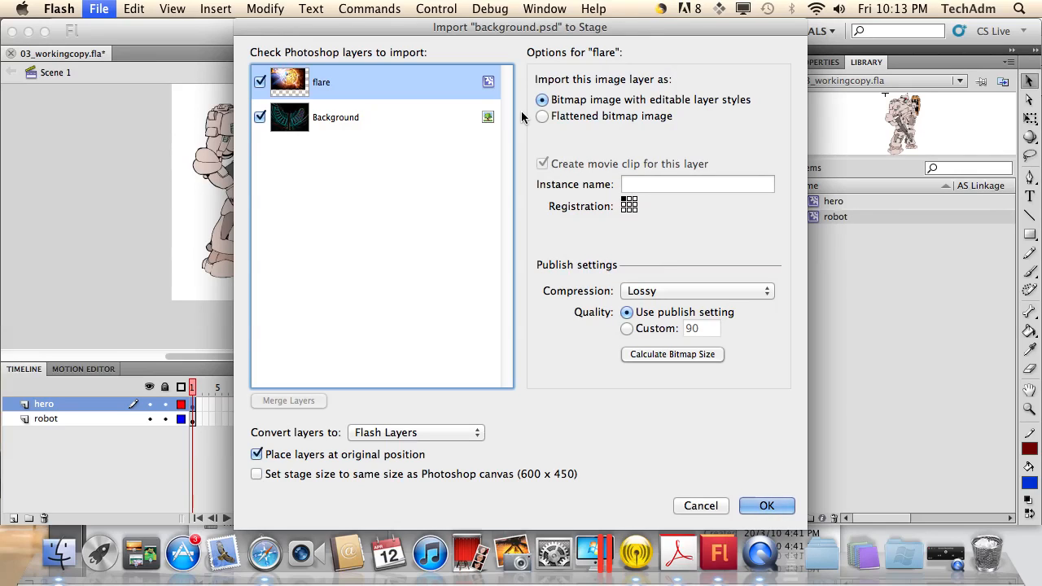
{"action": "left_click_drag", "start_coordinate": [520, 53], "coordinate": [490, 54]}
{"action": "left_click", "coordinate": [542, 117]}
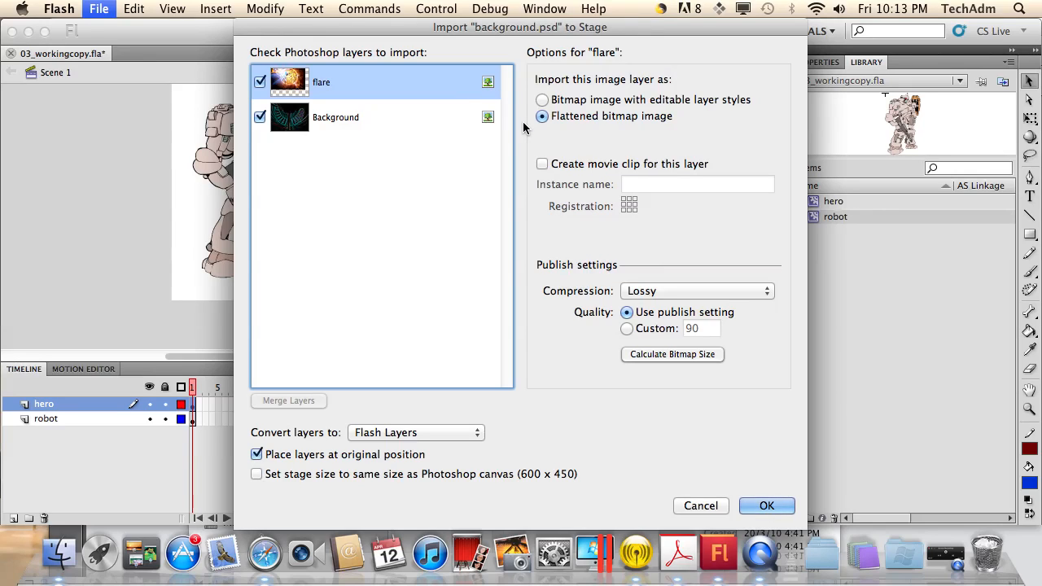
{"action": "left_click", "coordinate": [542, 99]}
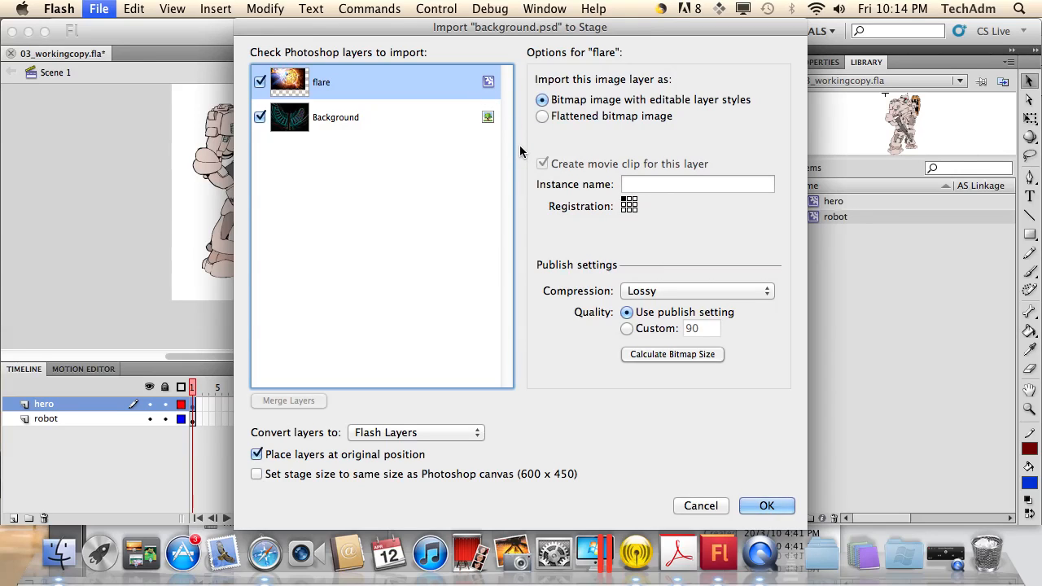
Set the Photoshop Background layer to import as a bitmap image with editable layer styles, and import background.psd.
{"action": "left_click", "coordinate": [383, 118]}
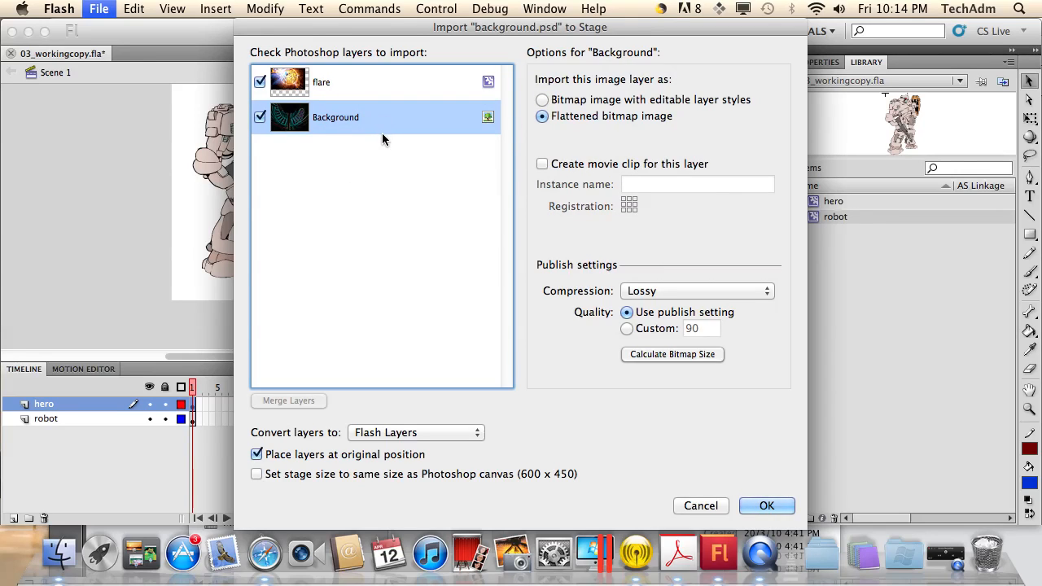
{"action": "left_click", "coordinate": [542, 99]}
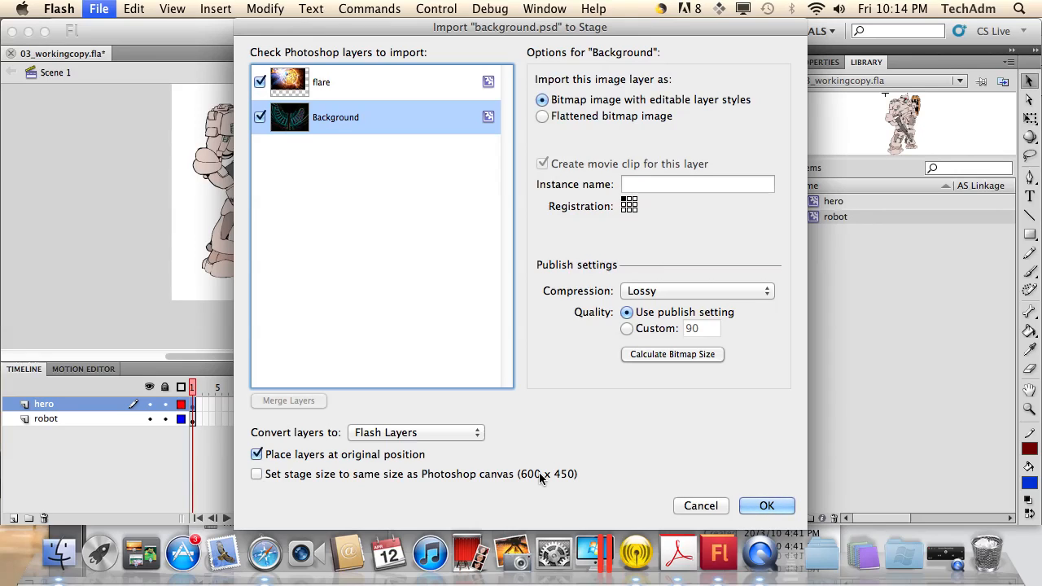
{"action": "left_click", "coordinate": [746, 505]}
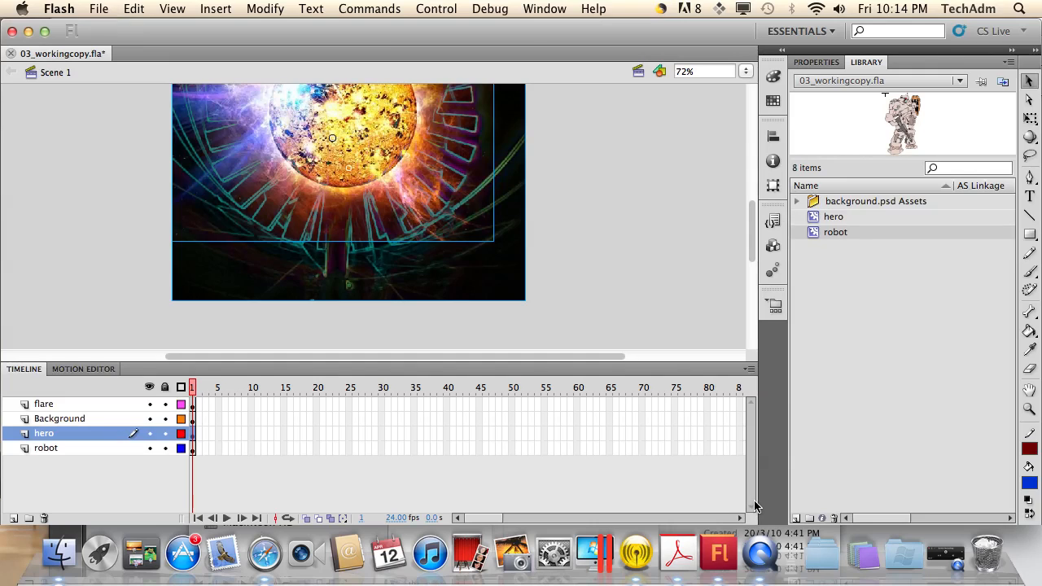
Examine the imported flare and Background layers, temporarily hiding both to view the characters beneath them.
{"action": "left_click_drag", "start_coordinate": [751, 256], "coordinate": [750, 235]}
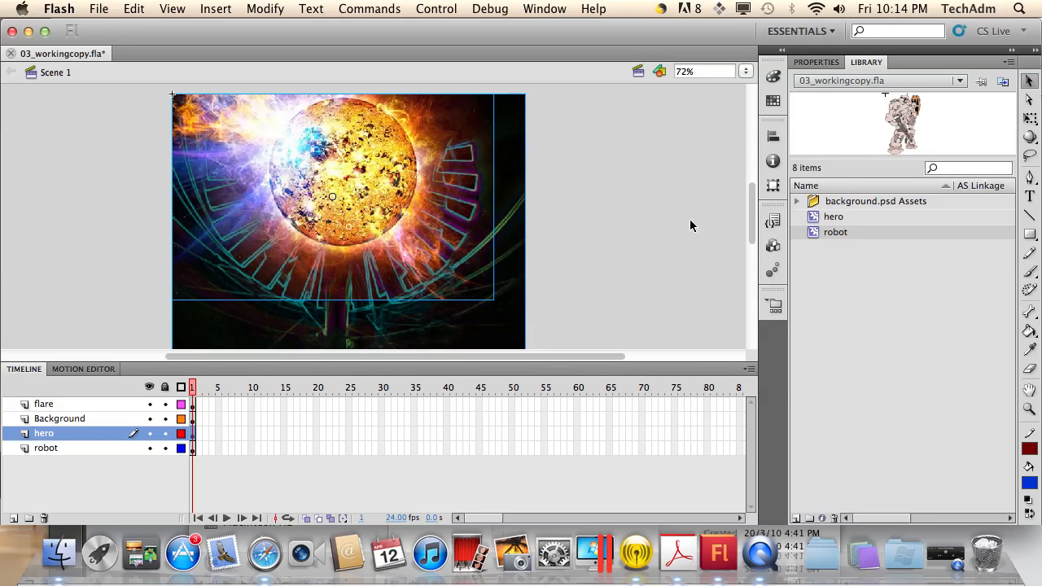
{"action": "left_click", "coordinate": [45, 406]}
{"action": "left_click", "coordinate": [48, 419]}
{"action": "left_click", "coordinate": [55, 406]}
{"action": "left_click", "coordinate": [55, 421]}
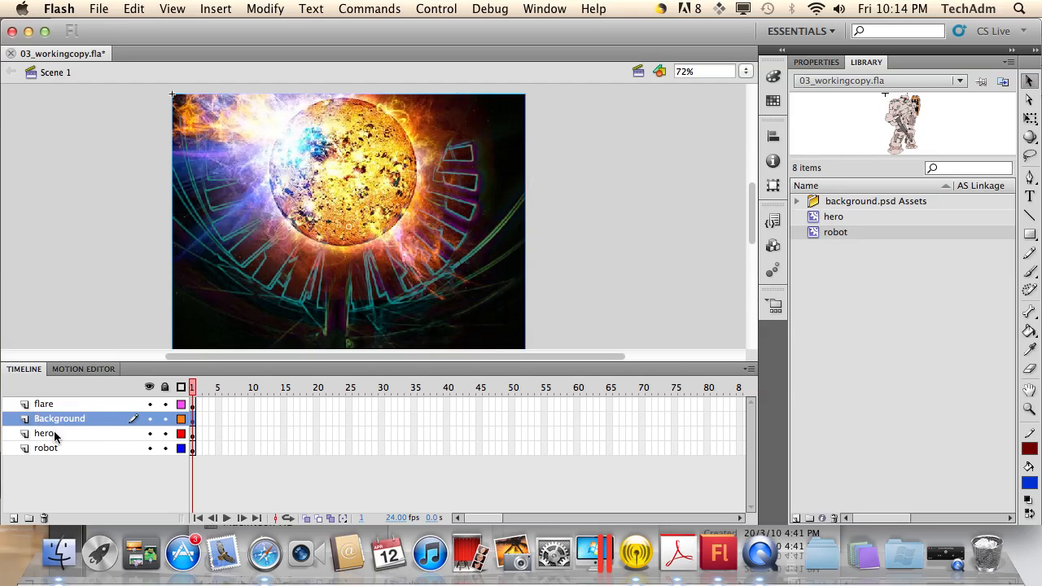
{"action": "left_click", "coordinate": [150, 404]}
{"action": "left_click", "coordinate": [150, 405]}
{"action": "left_click", "coordinate": [149, 418]}
{"action": "left_click", "coordinate": [150, 405]}
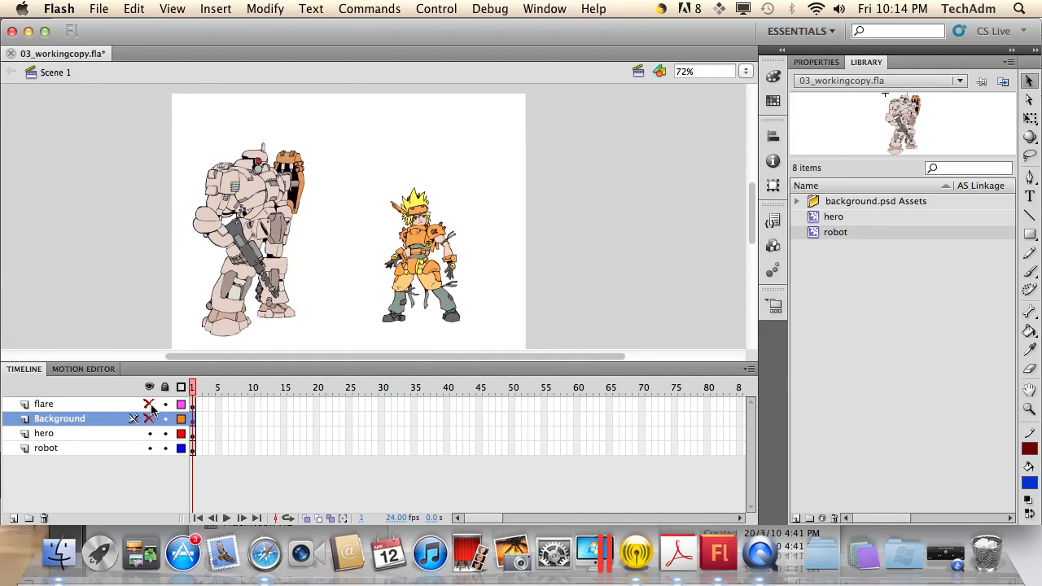
{"action": "left_click", "coordinate": [150, 405]}
{"action": "left_click", "coordinate": [150, 418]}
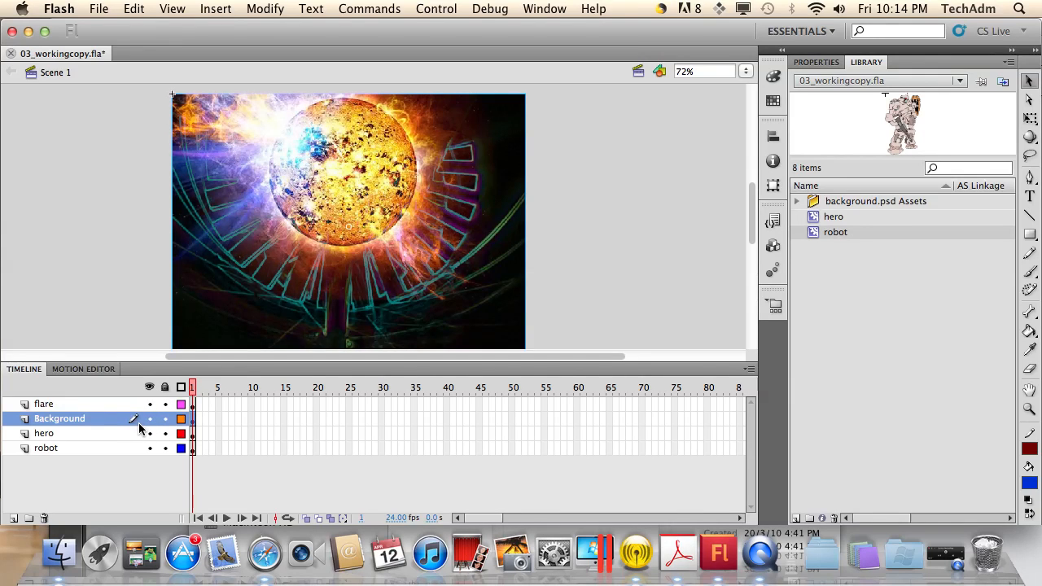
Examine the Display and Color Effect properties of the flare movie clip instance on the stage.
{"action": "left_click", "coordinate": [85, 404]}
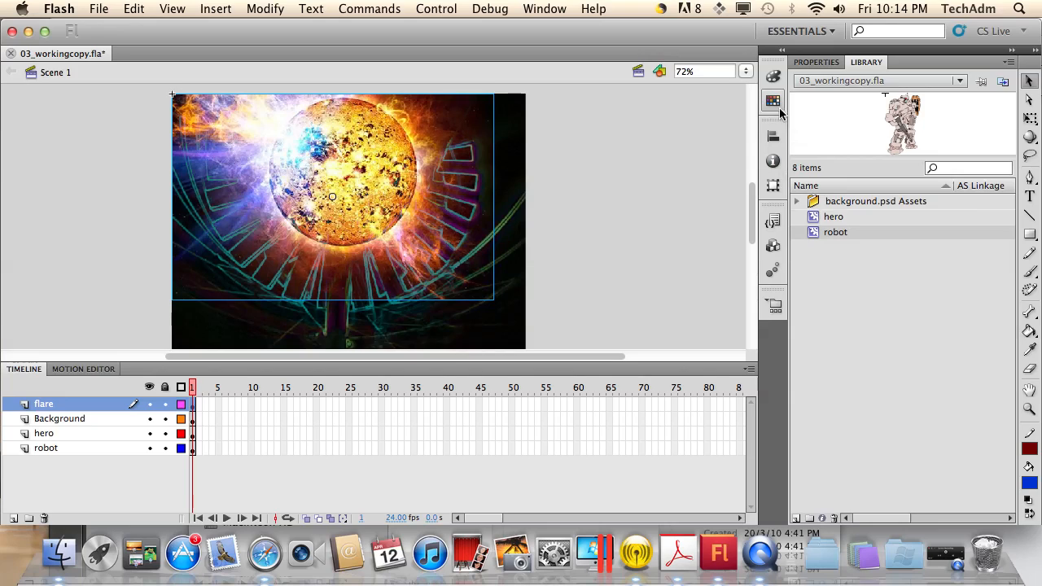
{"action": "left_click", "coordinate": [814, 62]}
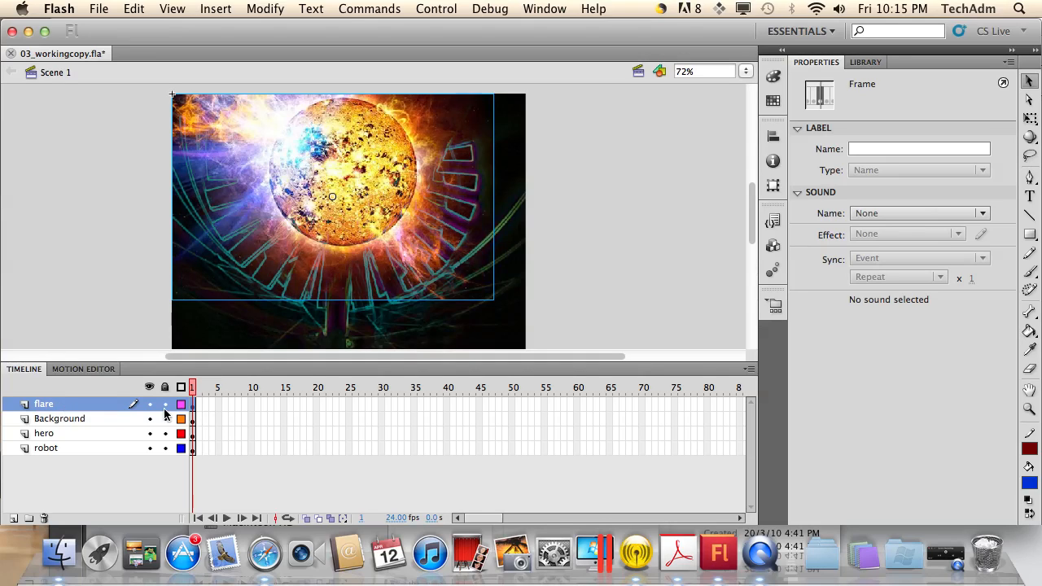
{"action": "left_click", "coordinate": [274, 275]}
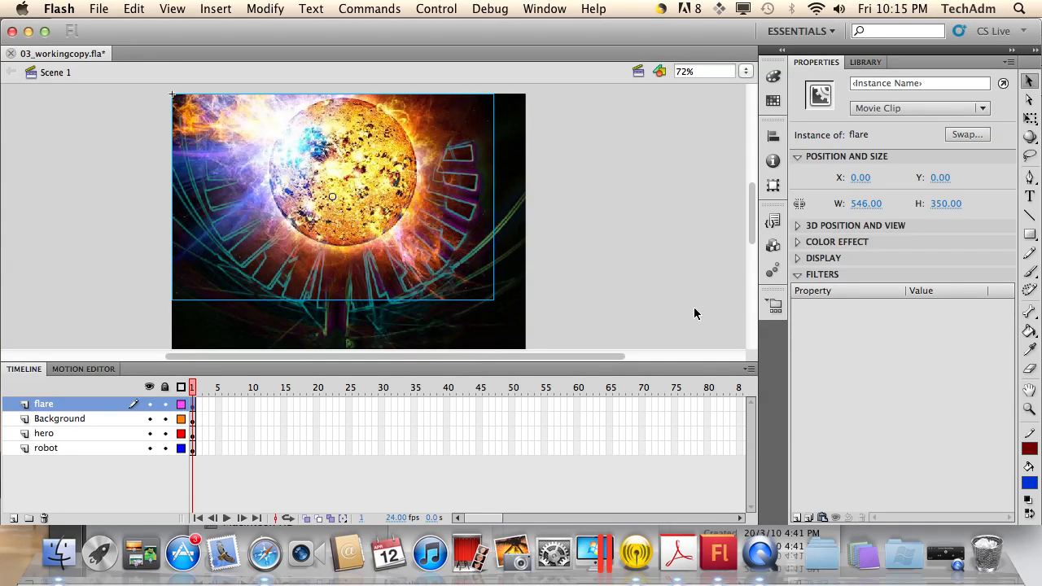
{"action": "left_click", "coordinate": [798, 258]}
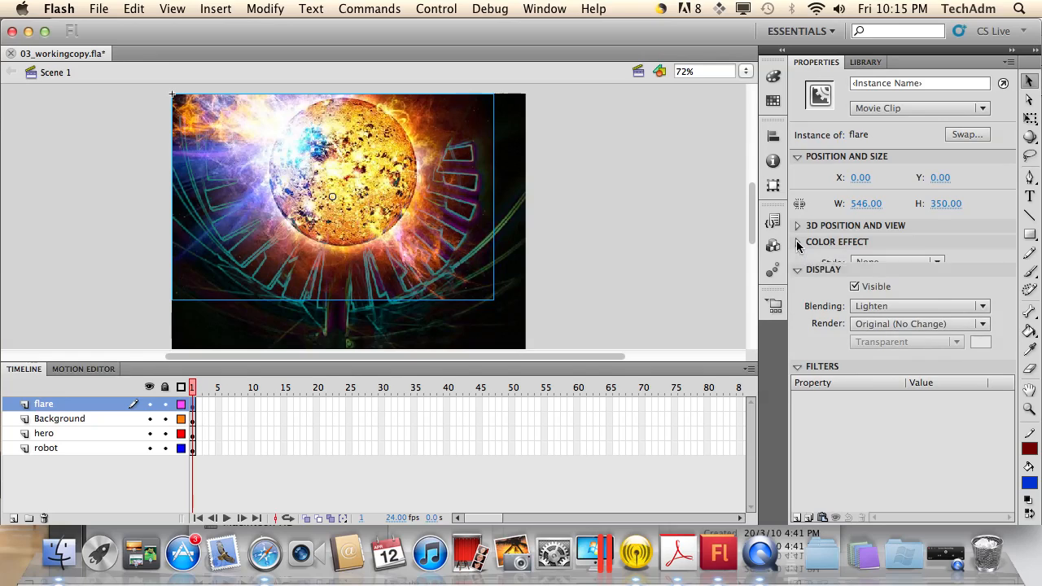
{"action": "left_click", "coordinate": [798, 241]}
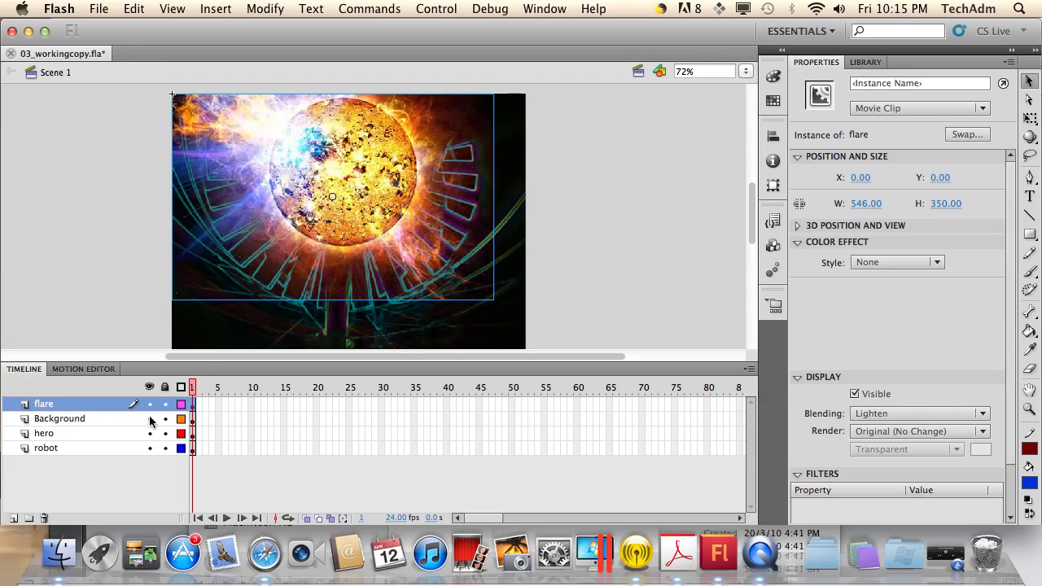
Reorder the layers so robot and hero sit above flare and Background, with robot at the top.
{"action": "left_click_drag", "start_coordinate": [51, 433], "coordinate": [54, 407]}
{"action": "left_click_drag", "start_coordinate": [55, 455], "coordinate": [50, 400]}
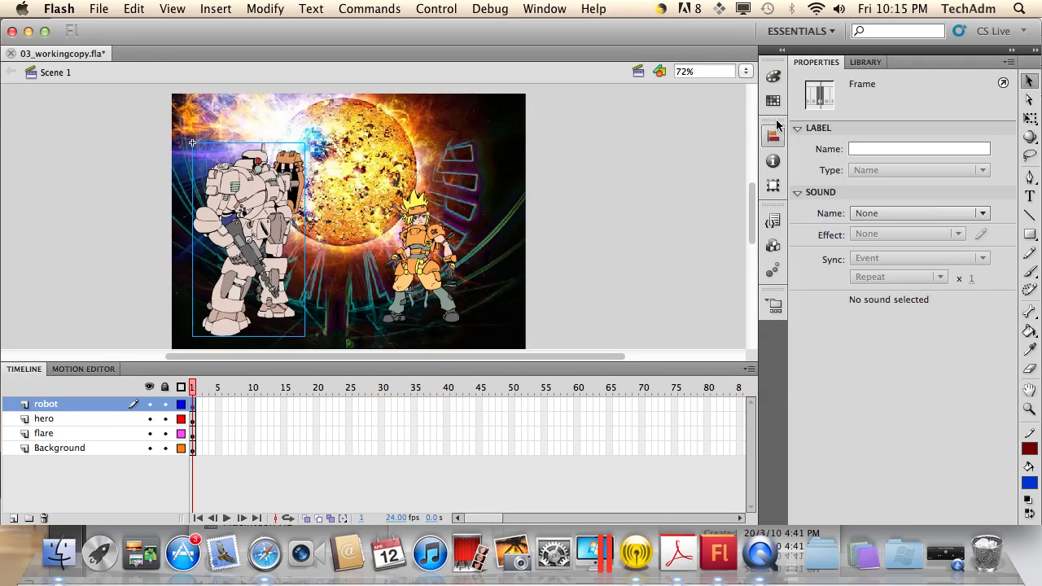
Create a new library folder named characters.
{"action": "left_click", "coordinate": [865, 62]}
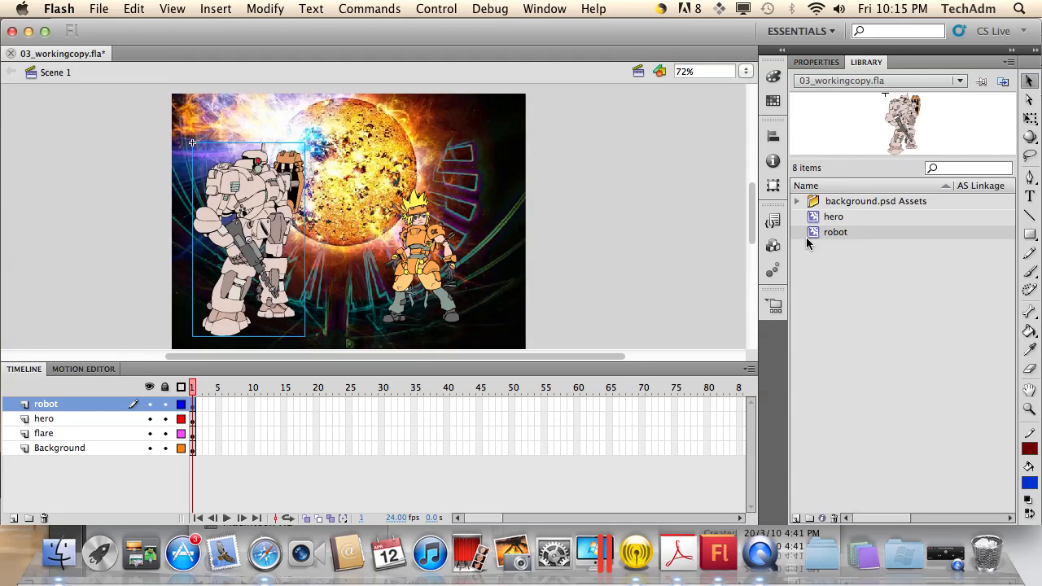
{"action": "right_click", "coordinate": [860, 275]}
{"action": "left_click", "coordinate": [879, 353]}
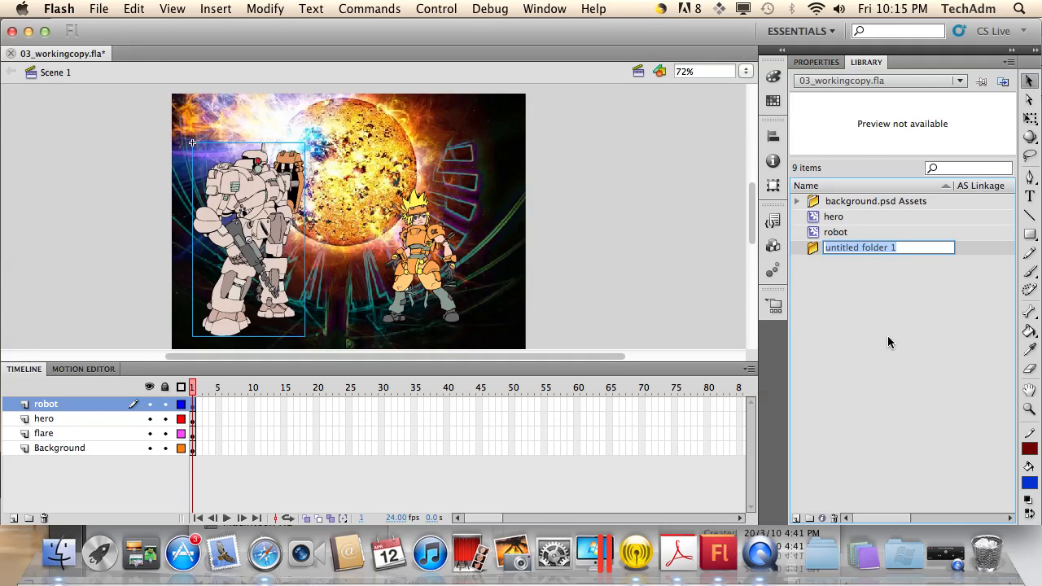
{"action": "type", "text": "char"}
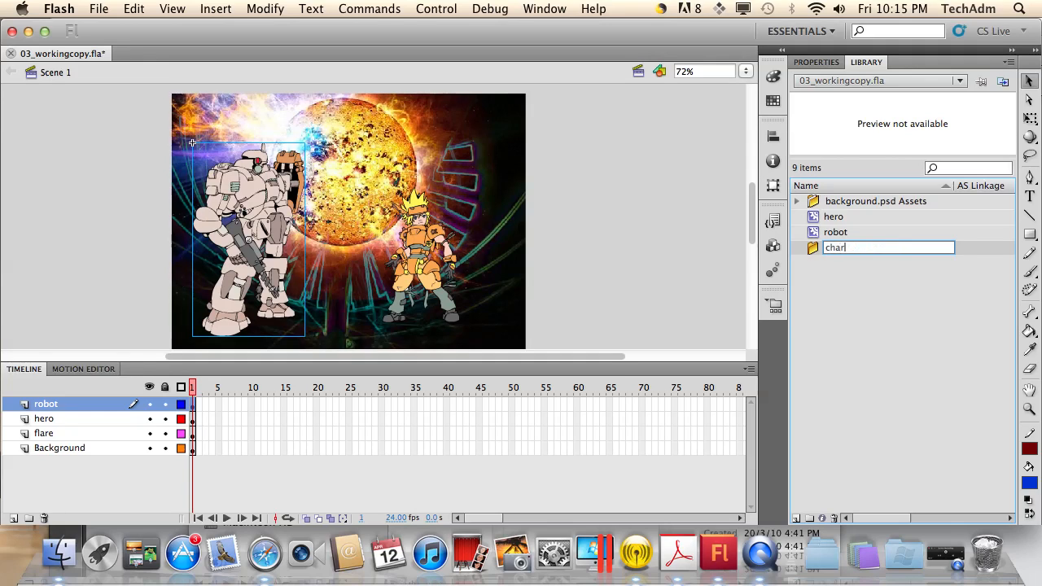
{"action": "type", "text": "adters"}
{"action": "key", "text": "Return"}
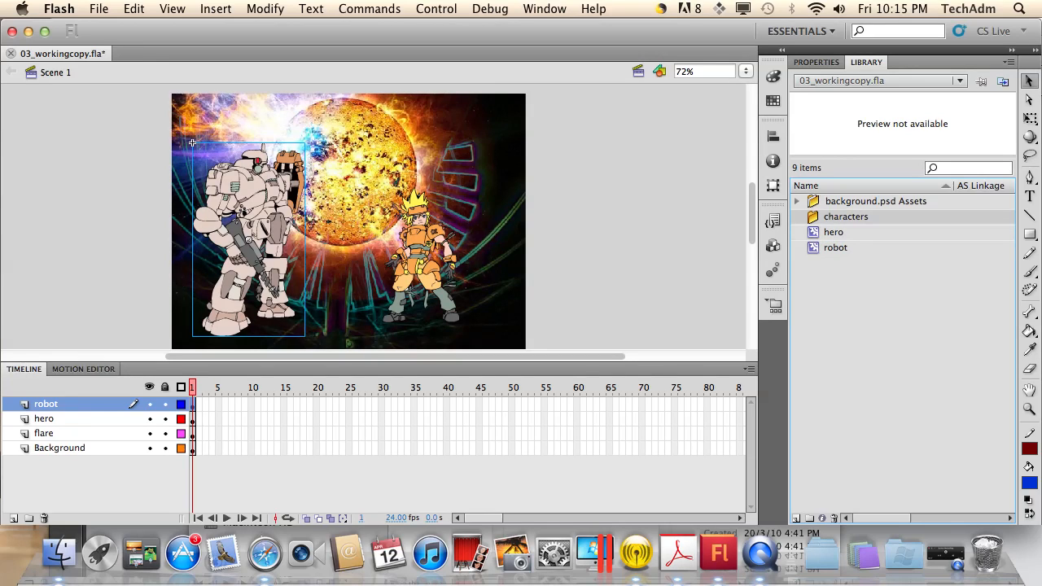
Move the hero and robot symbols into the characters library folder and expand the folder.
{"action": "left_click_drag", "start_coordinate": [833, 232], "coordinate": [839, 222]}
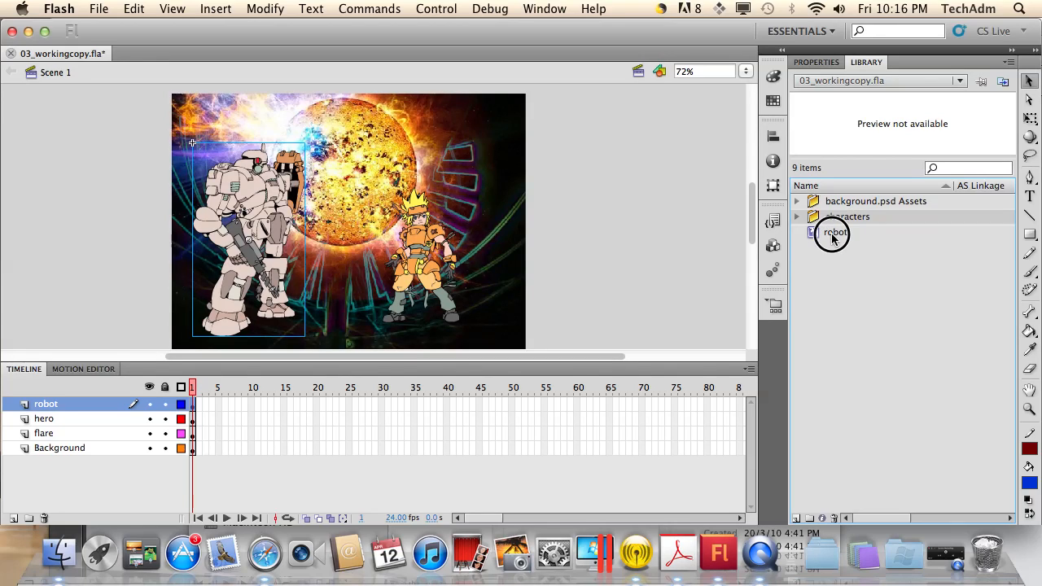
{"action": "left_click", "coordinate": [834, 236]}
{"action": "left_click_drag", "start_coordinate": [834, 236], "coordinate": [838, 219]}
{"action": "left_click", "coordinate": [797, 217]}
{"action": "left_click", "coordinate": [797, 218]}
{"action": "left_click", "coordinate": [798, 218]}
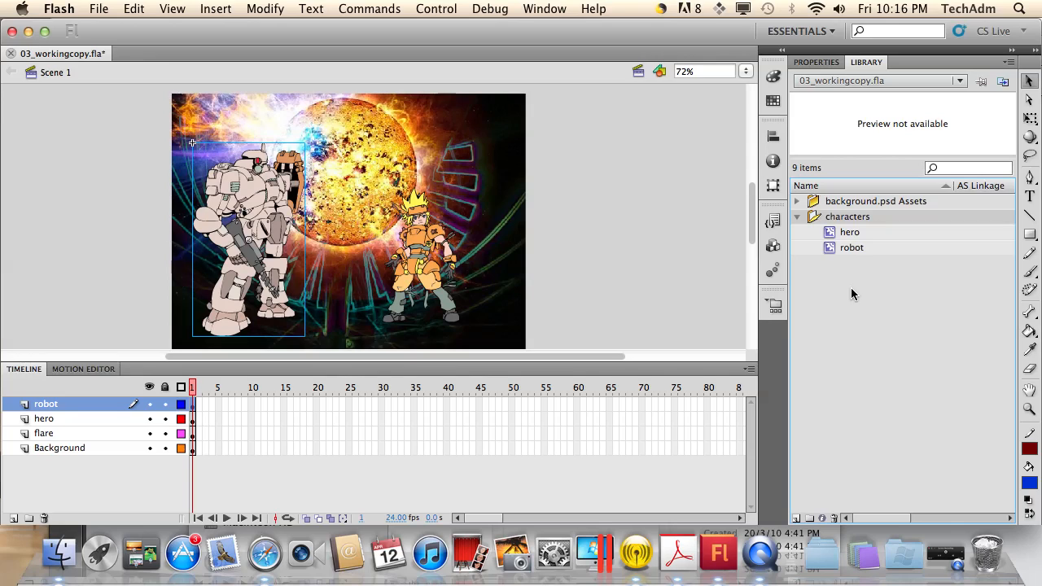
Open the robot symbol from the library in its own editing view and show the whole figure.
{"action": "double_click", "coordinate": [834, 249]}
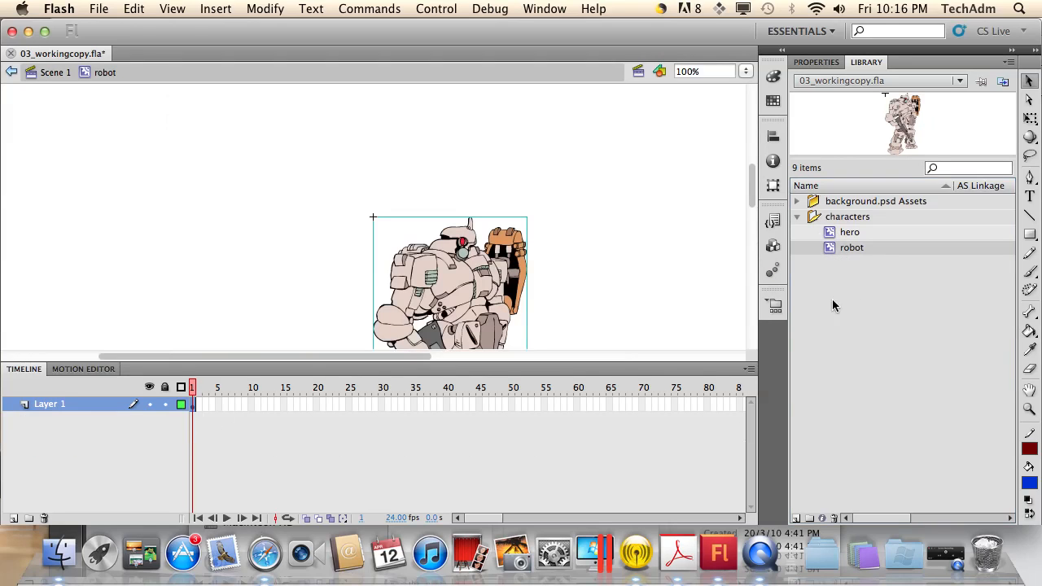
{"action": "left_click_drag", "start_coordinate": [750, 193], "coordinate": [746, 212]}
{"action": "left_click_drag", "start_coordinate": [584, 365], "coordinate": [586, 400]}
{"action": "left_click_drag", "start_coordinate": [749, 244], "coordinate": [752, 253]}
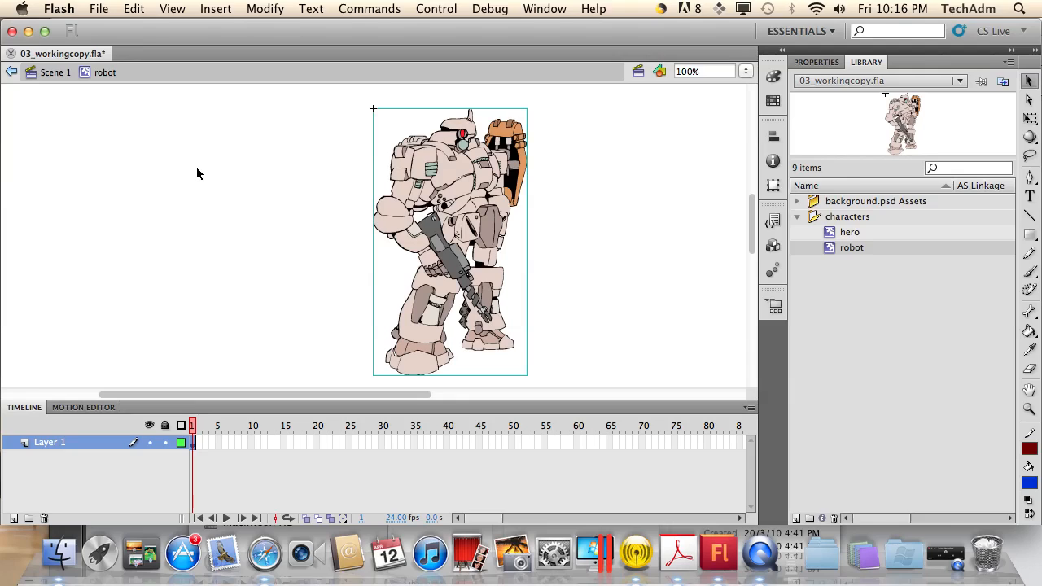
Examine the separate drawing objects inside the robot's group, such as the torso plates and the orange pack.
{"action": "double_click", "coordinate": [456, 194]}
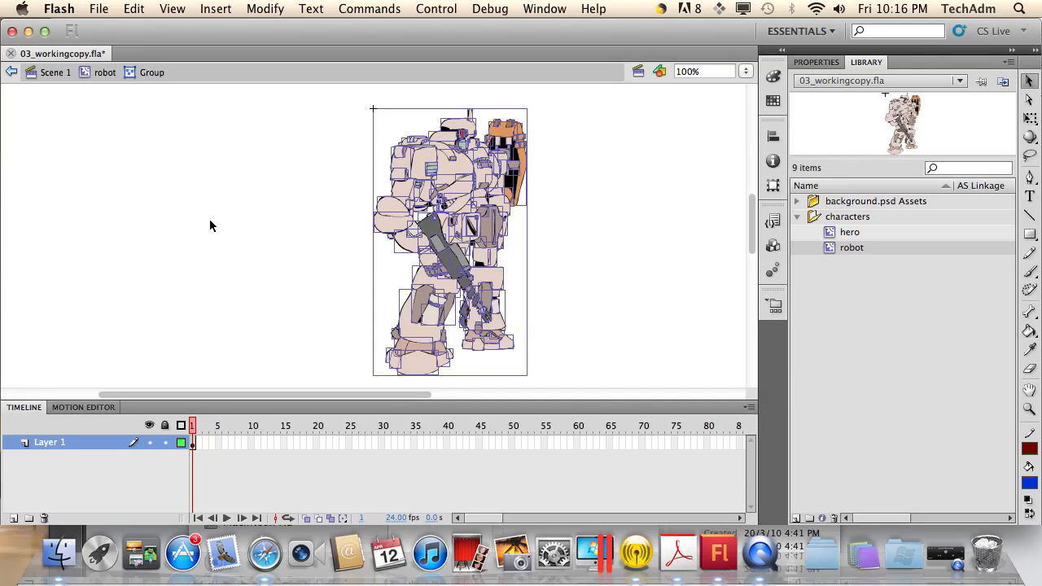
{"action": "double_click", "coordinate": [461, 171]}
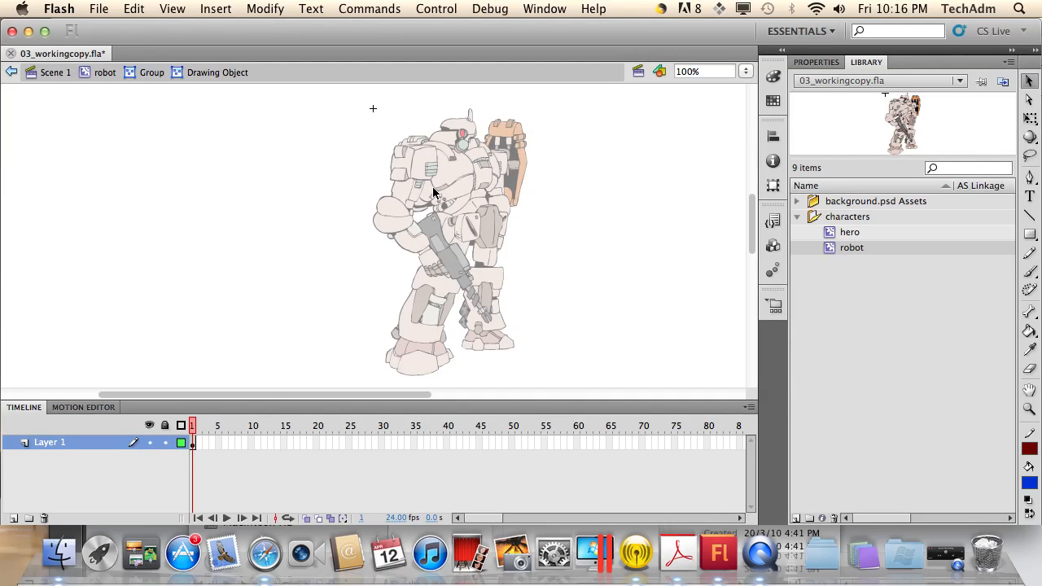
{"action": "double_click", "coordinate": [436, 194]}
{"action": "double_click", "coordinate": [453, 189]}
{"action": "left_click", "coordinate": [451, 195]}
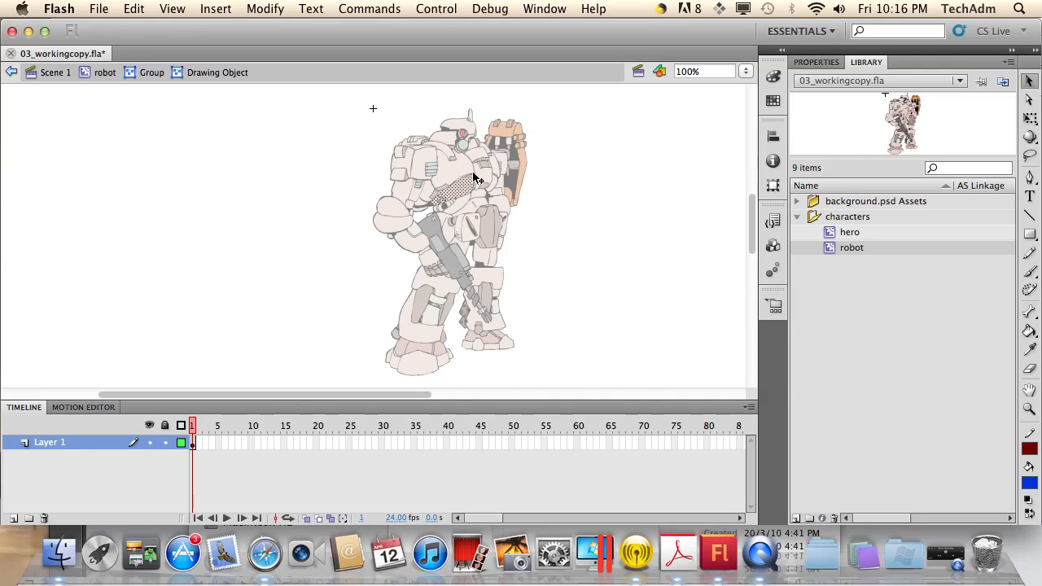
{"action": "double_click", "coordinate": [524, 165]}
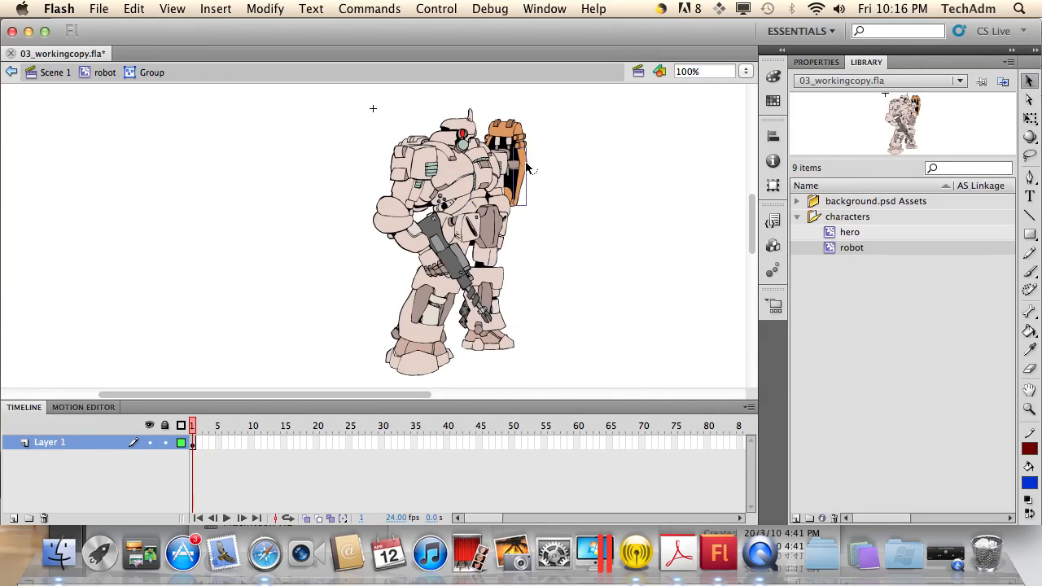
{"action": "double_click", "coordinate": [524, 168]}
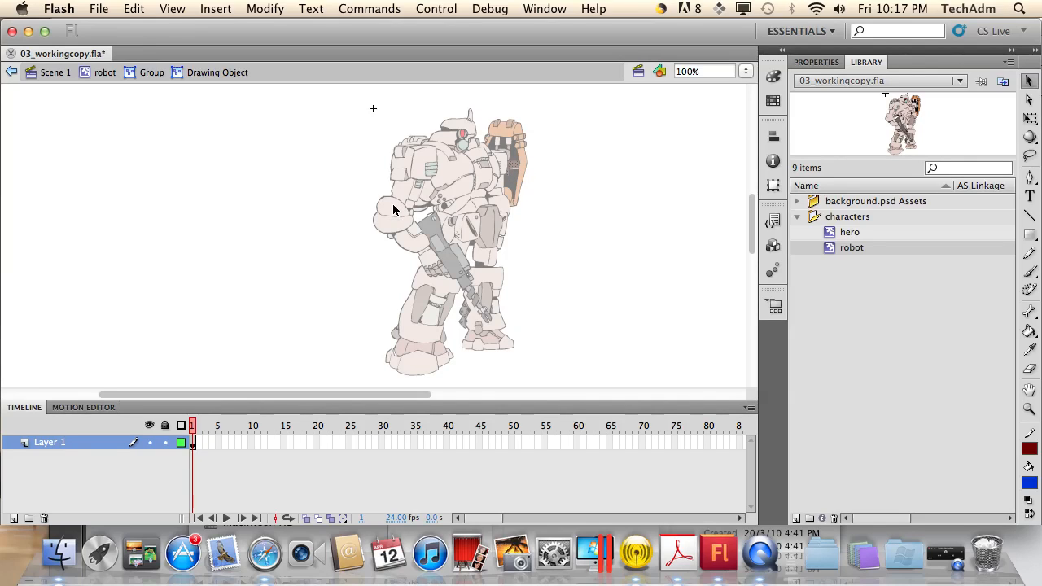
Fill the upper chest shape of the robot symbol with red.
{"action": "double_click", "coordinate": [448, 172]}
{"action": "double_click", "coordinate": [449, 172]}
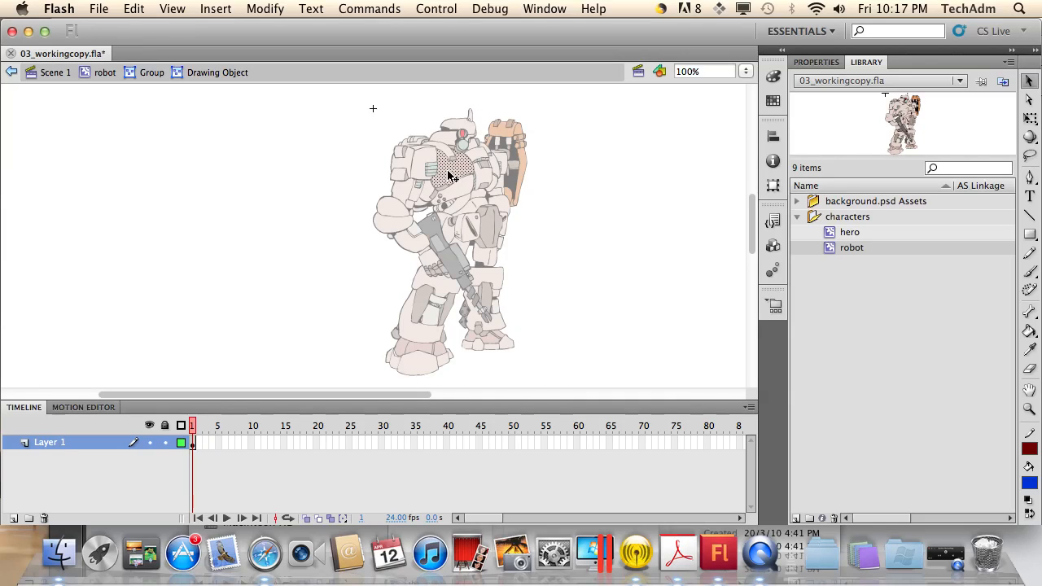
{"action": "left_click", "coordinate": [1029, 334]}
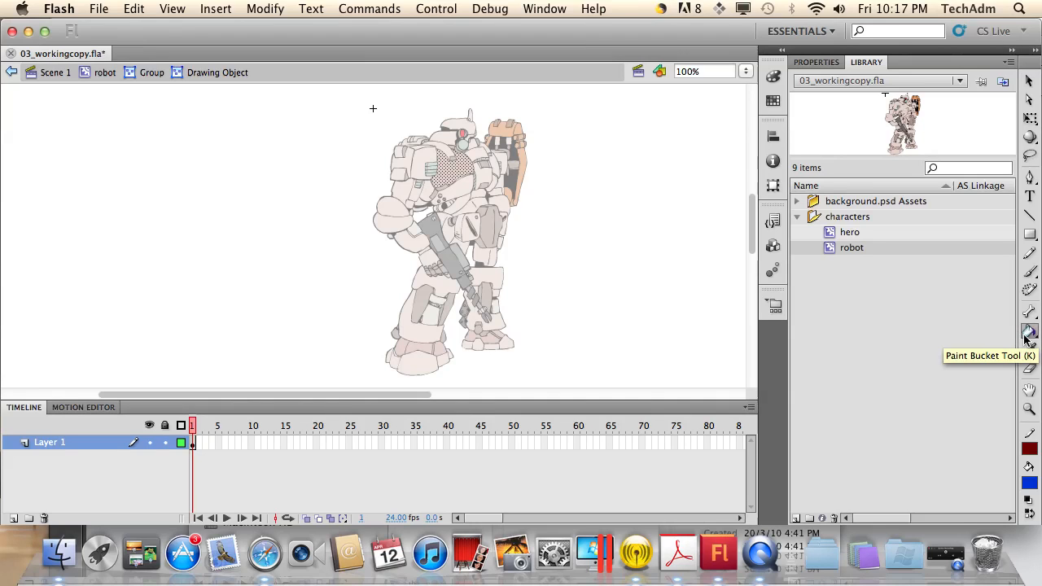
{"action": "left_click", "coordinate": [1031, 487]}
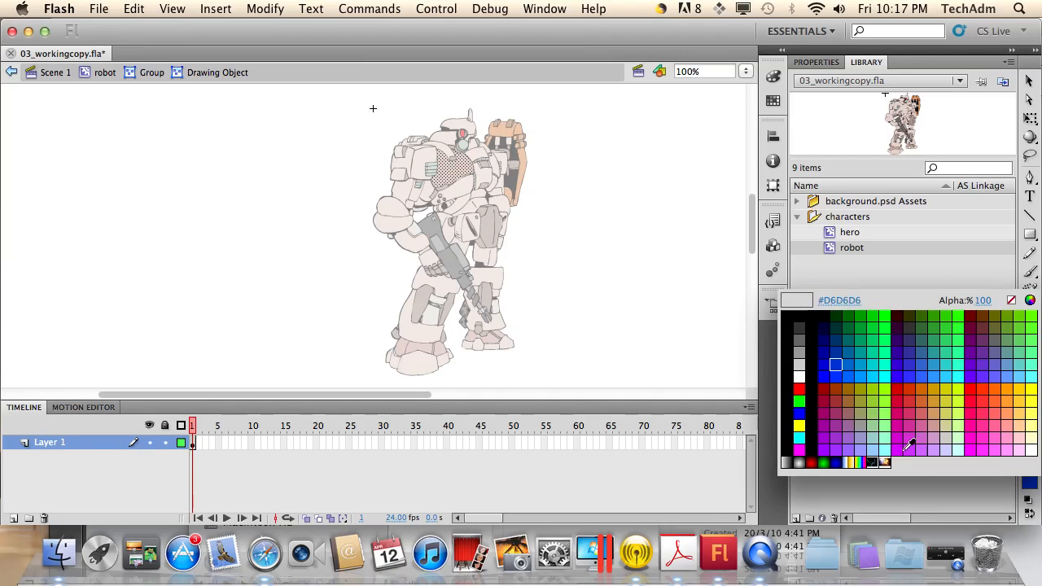
{"action": "left_click", "coordinate": [798, 379]}
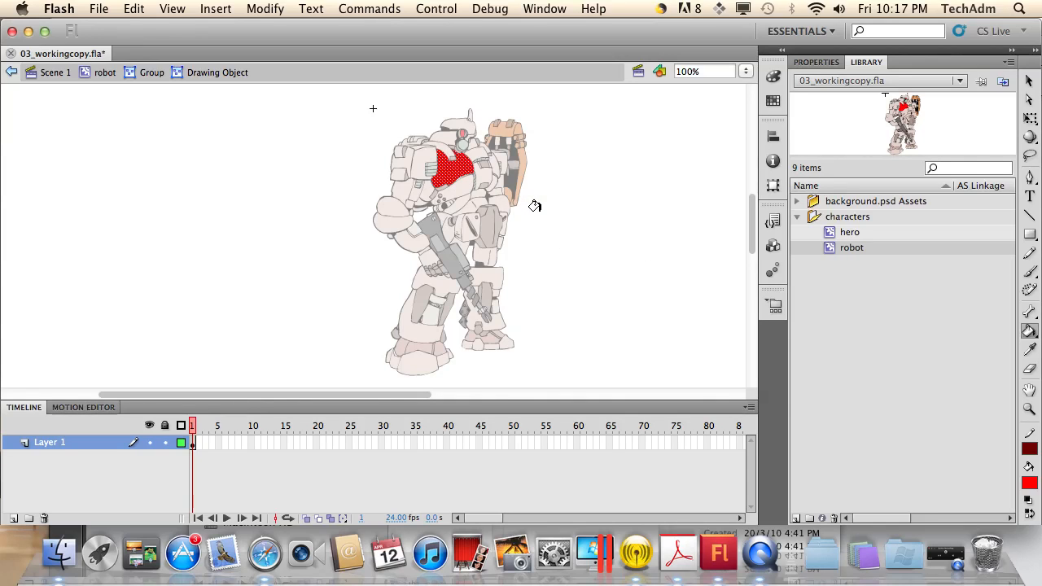
Return to Scene 1, save the document with auto-recovery enabled, and switch back to the Selection tool.
{"action": "left_click", "coordinate": [46, 78]}
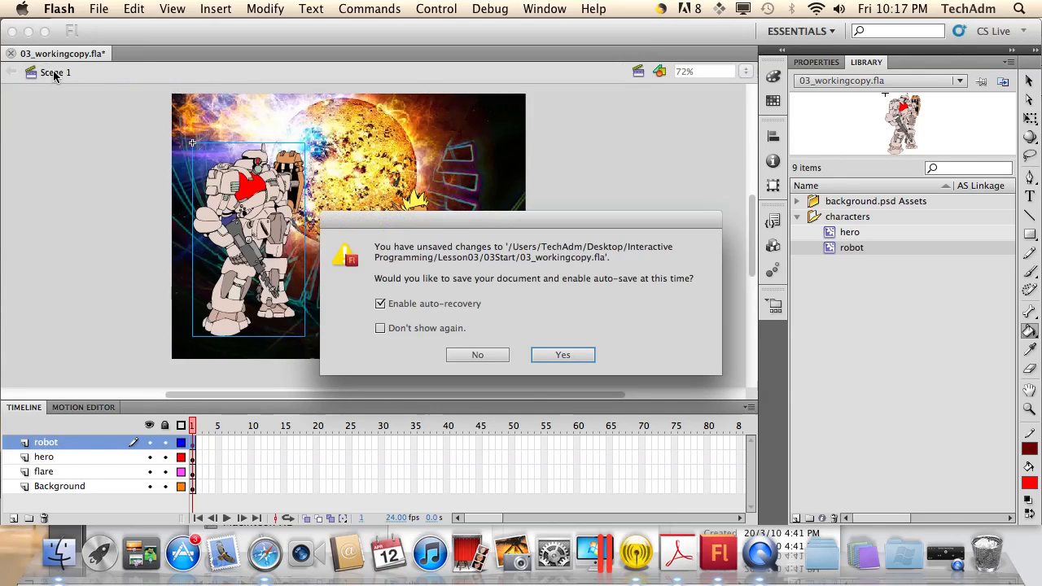
{"action": "left_click", "coordinate": [563, 356]}
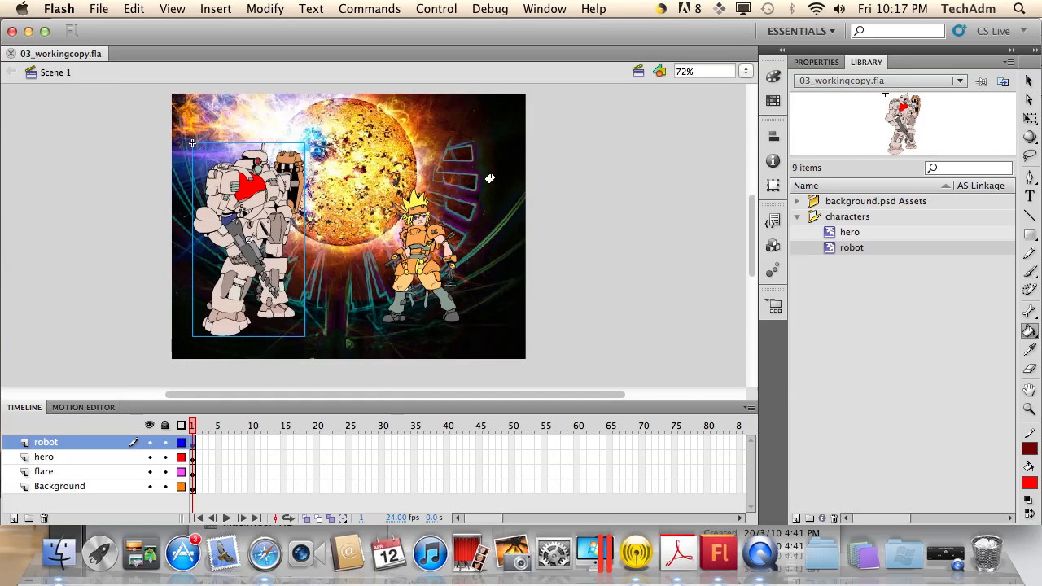
{"action": "left_click", "coordinate": [1029, 82]}
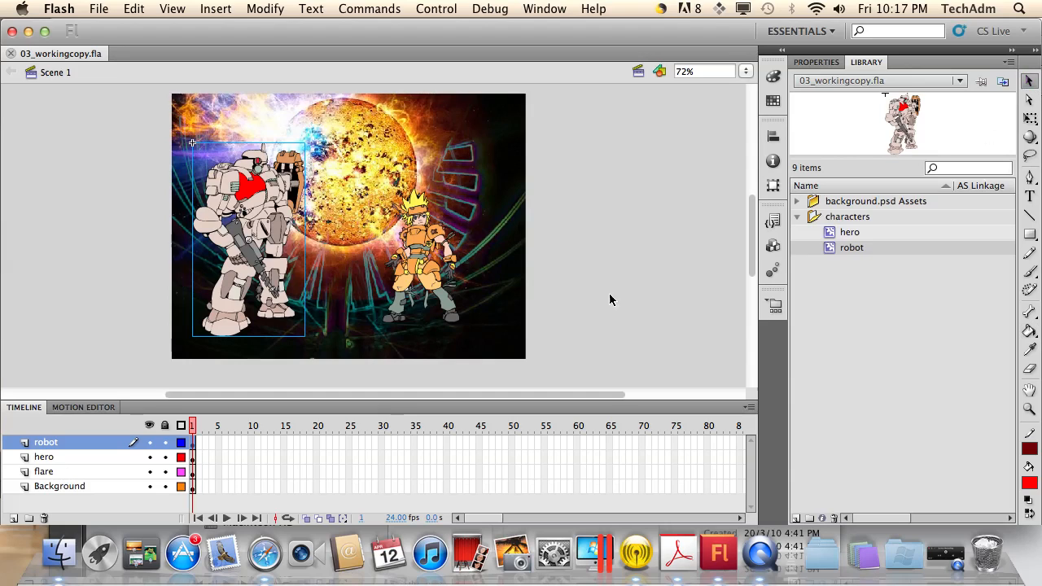
Edit the robot symbol in place to recolour its upper chest shape dark green, and return to Scene 1.
{"action": "double_click", "coordinate": [263, 232]}
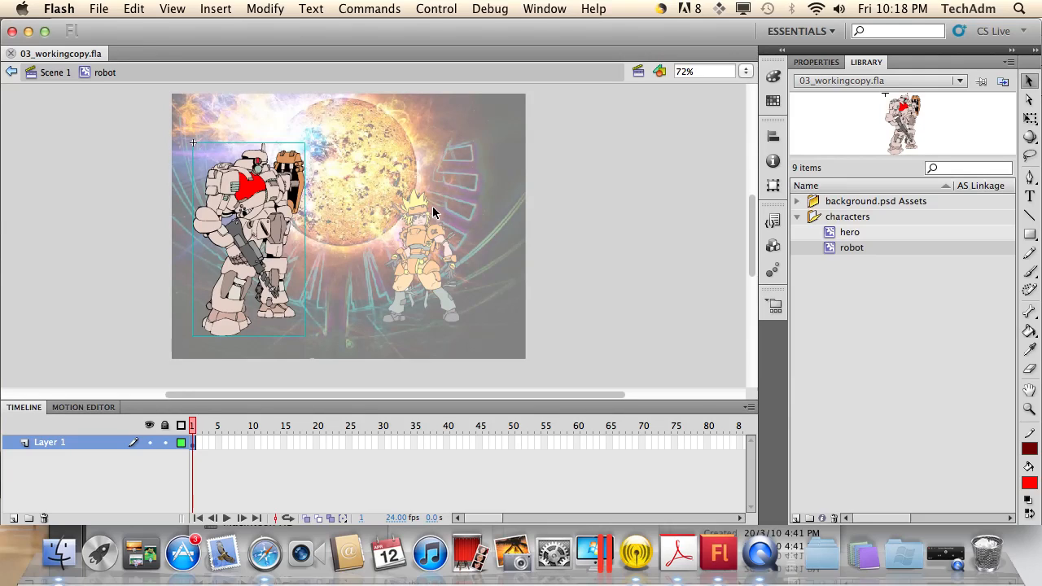
{"action": "double_click", "coordinate": [249, 196]}
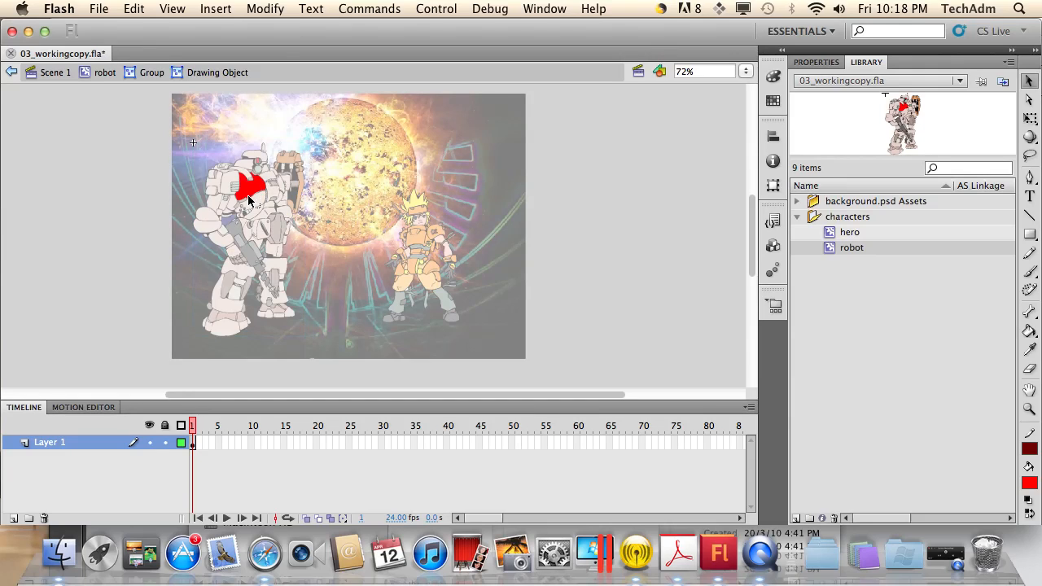
{"action": "left_click", "coordinate": [249, 196]}
{"action": "left_click", "coordinate": [1030, 482]}
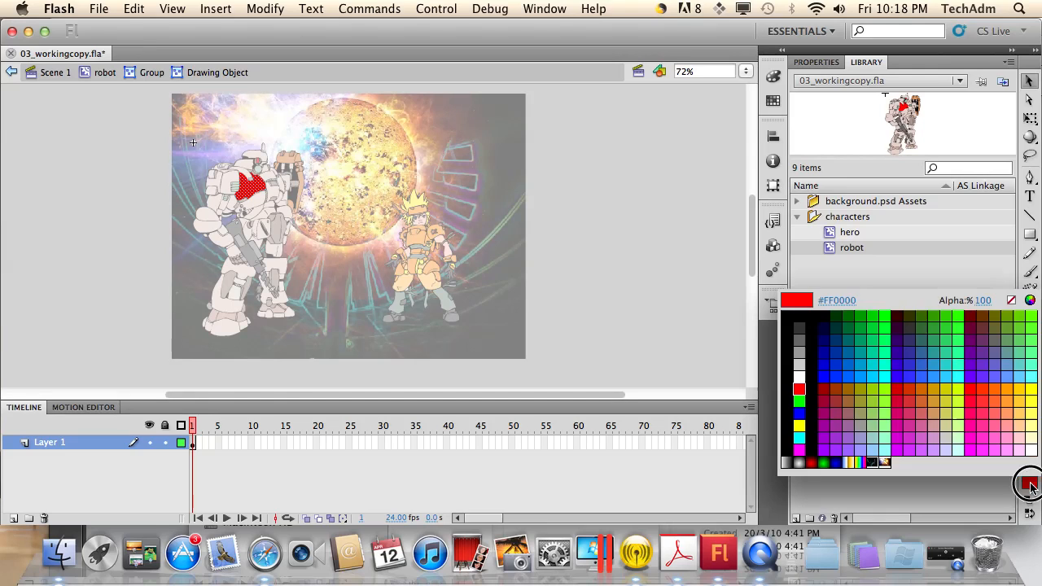
{"action": "left_click", "coordinate": [860, 326]}
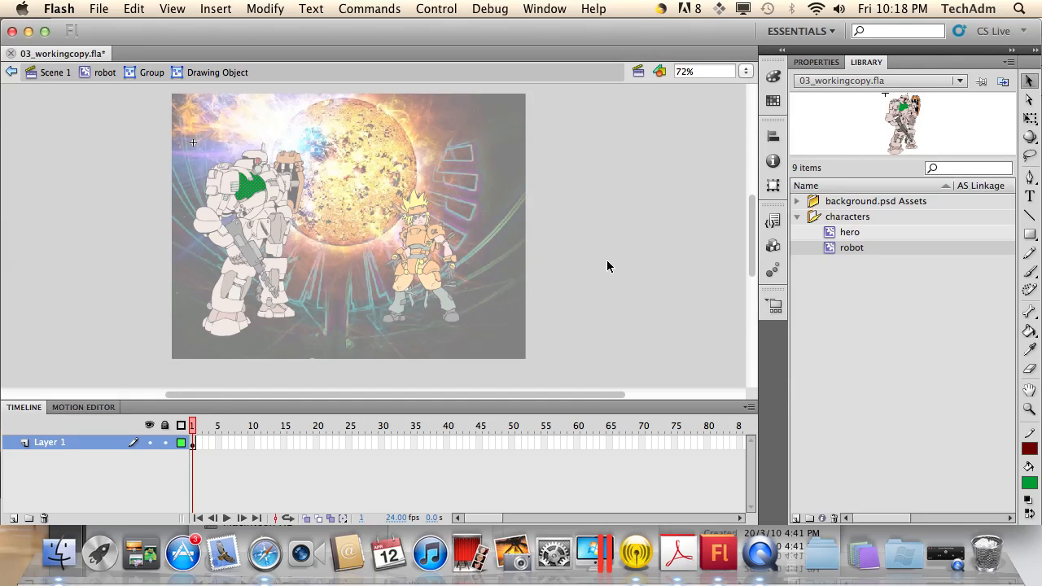
{"action": "left_click", "coordinate": [51, 74]}
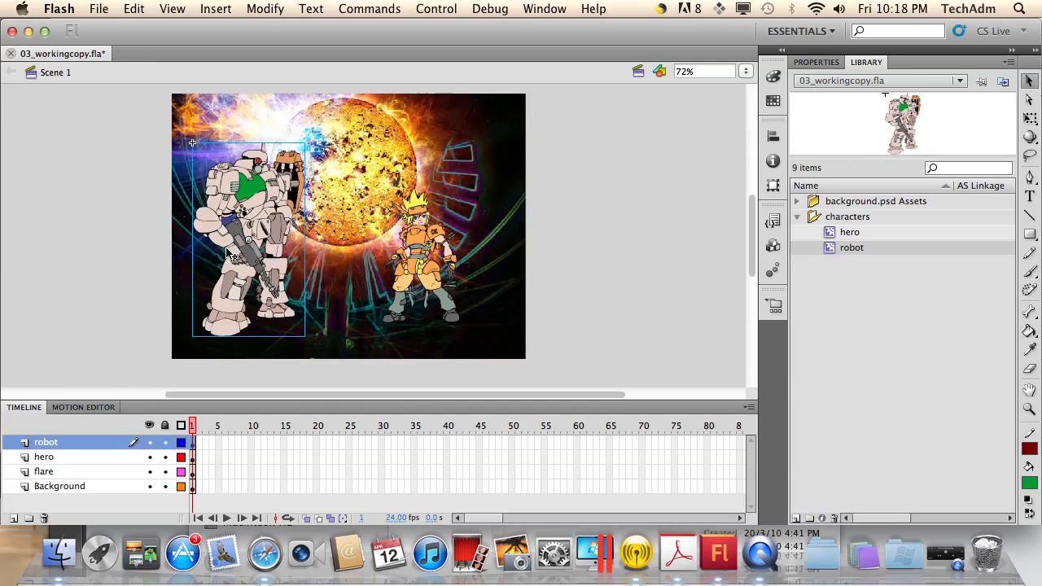
Break apart the robot instance on the stage, inspect the group inside it, and return to Scene 1.
{"action": "left_click", "coordinate": [268, 9]}
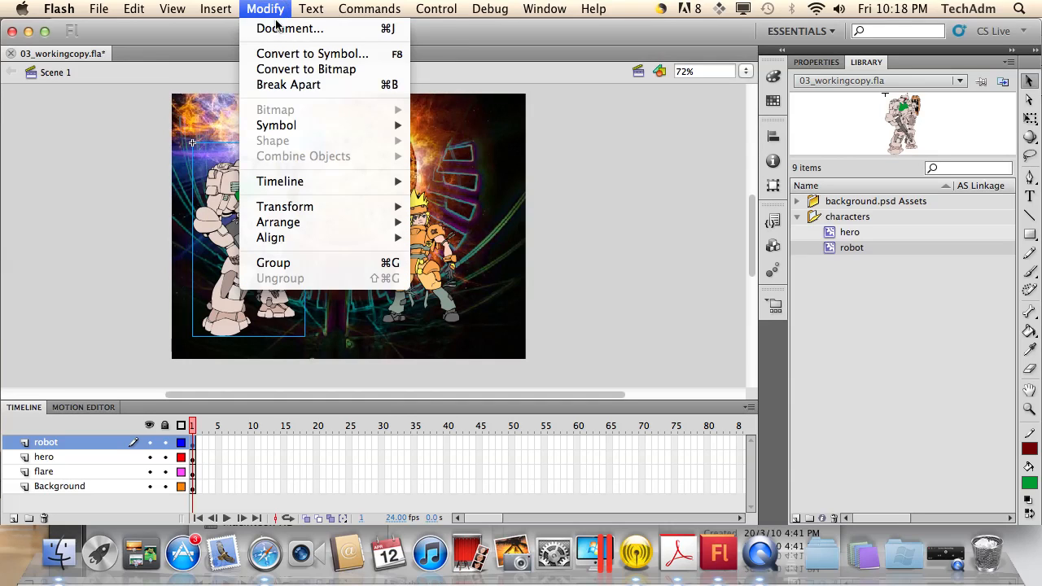
{"action": "left_click", "coordinate": [291, 86]}
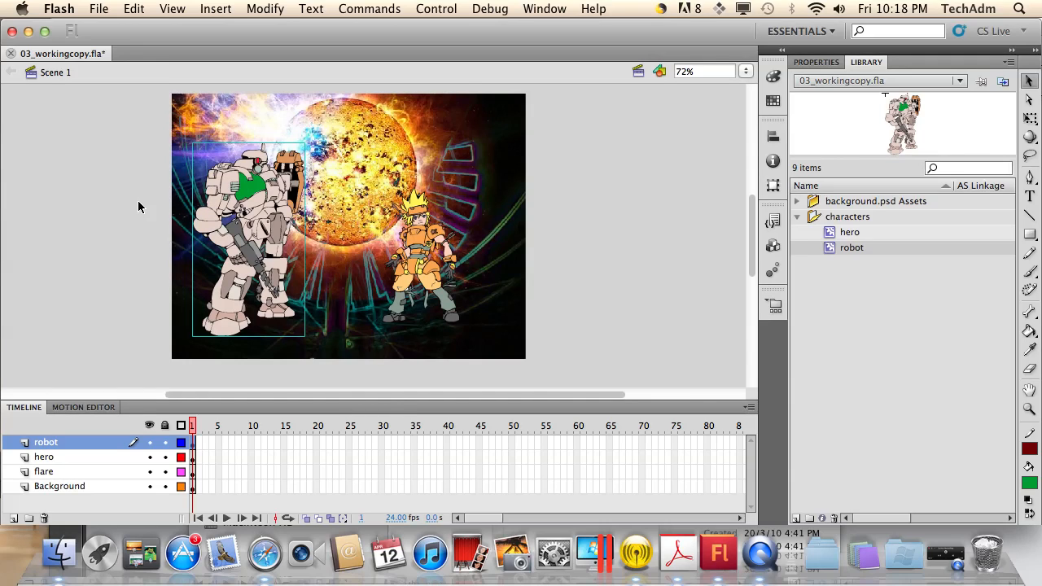
{"action": "left_click", "coordinate": [221, 184]}
{"action": "double_click", "coordinate": [224, 191]}
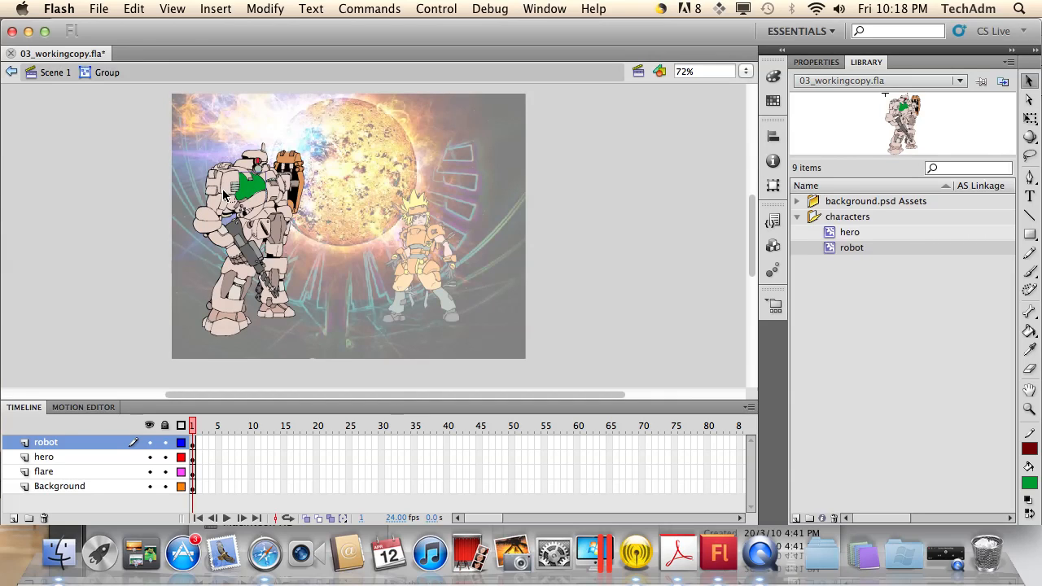
{"action": "left_click", "coordinate": [55, 72]}
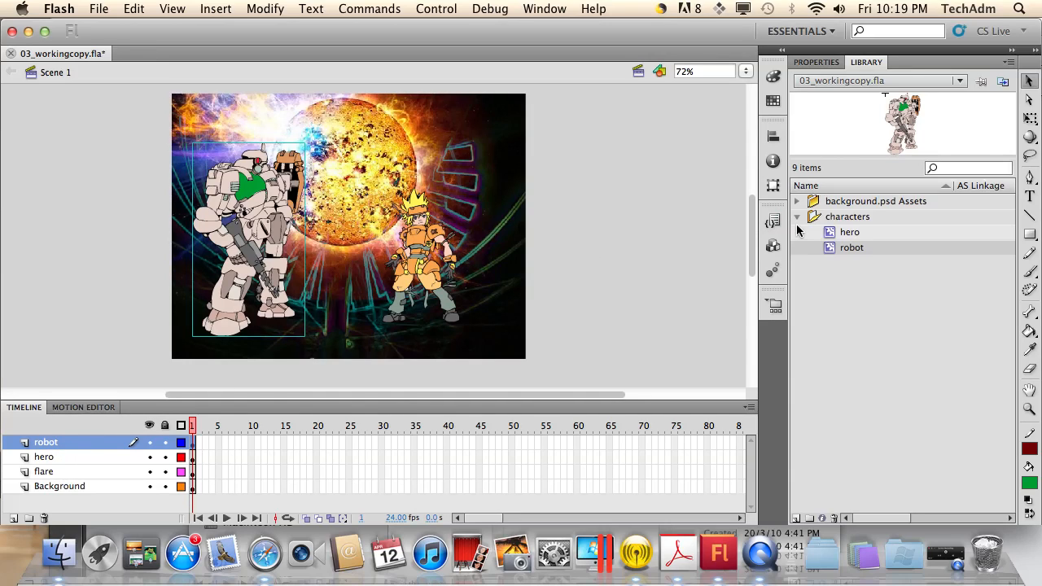
Place a second robot instance from the library over the hero and mirror it horizontally with Free Transform.
{"action": "left_click_drag", "start_coordinate": [835, 251], "coordinate": [477, 244]}
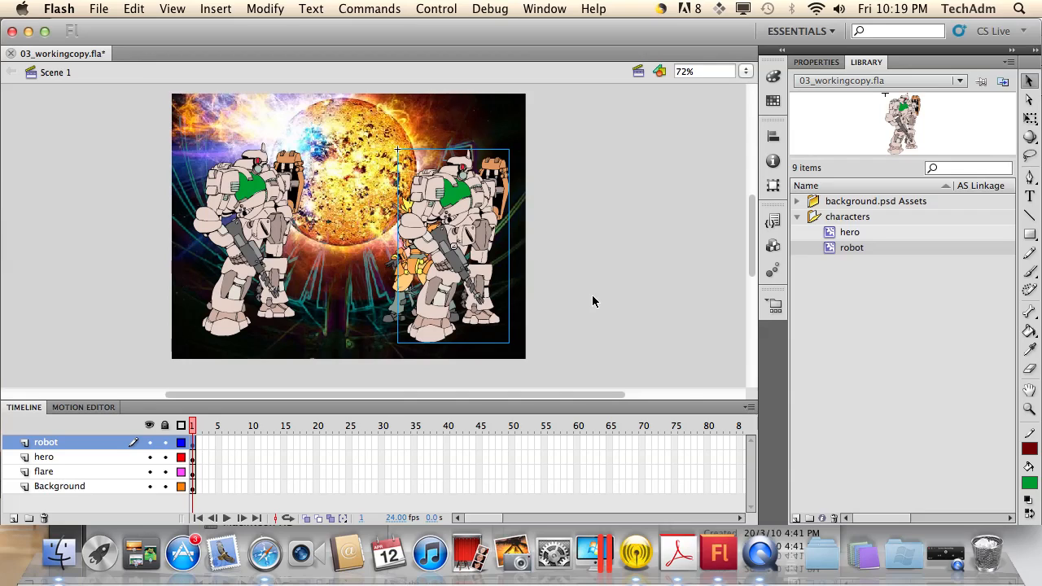
{"action": "left_click", "coordinate": [1030, 118]}
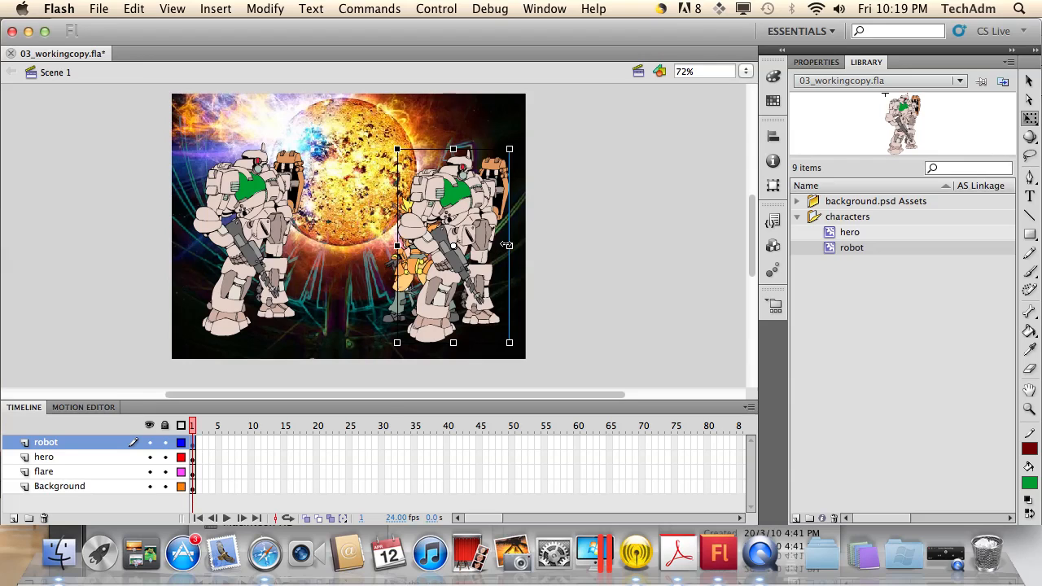
{"action": "left_click_drag", "start_coordinate": [509, 245], "coordinate": [395, 256]}
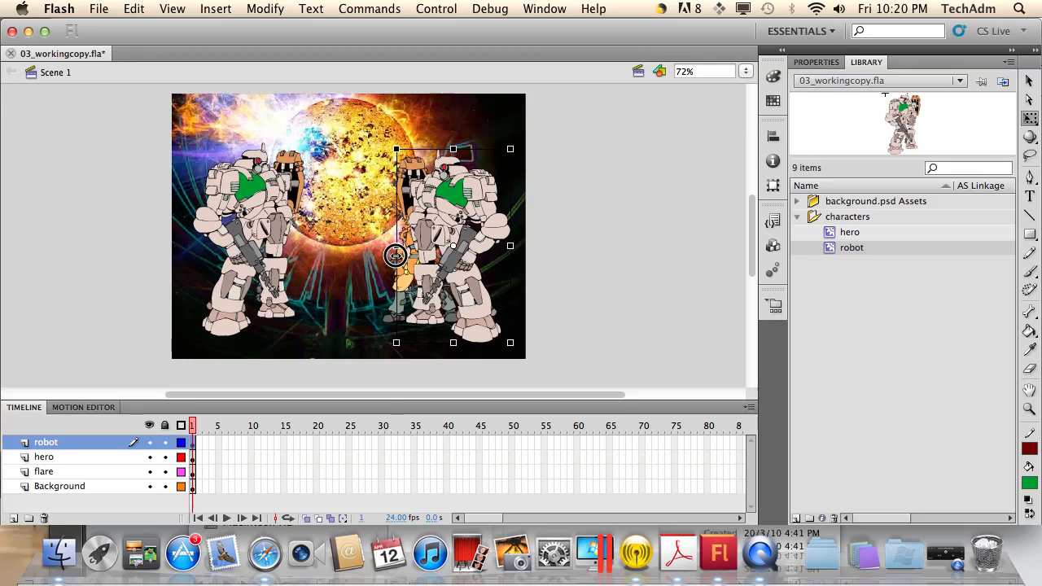
{"action": "left_click_drag", "start_coordinate": [395, 255], "coordinate": [395, 260]}
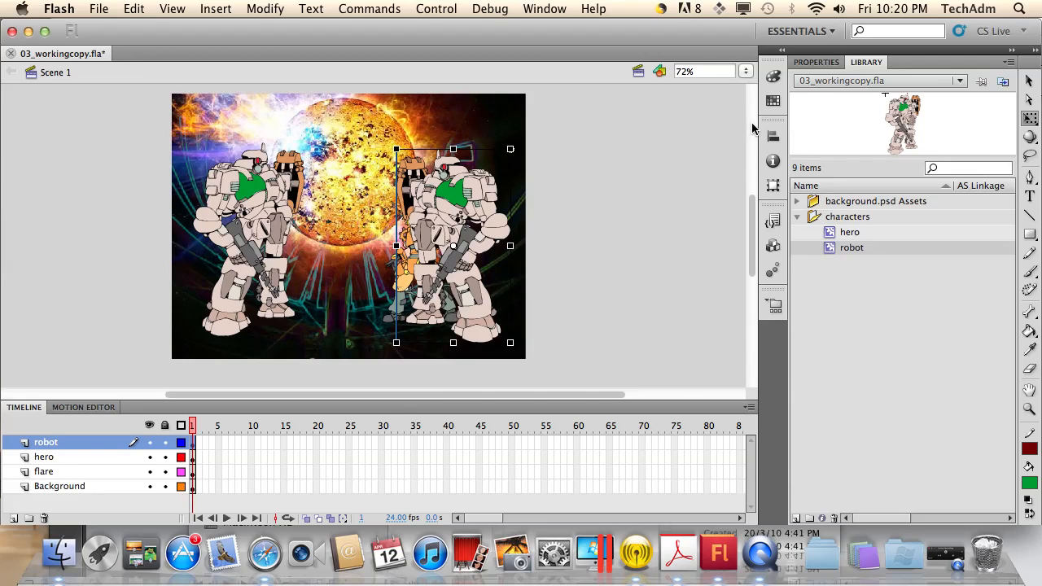
Compare the size properties of the two robots and set the mirrored robot's width to 189 pixels.
{"action": "left_click", "coordinate": [818, 63]}
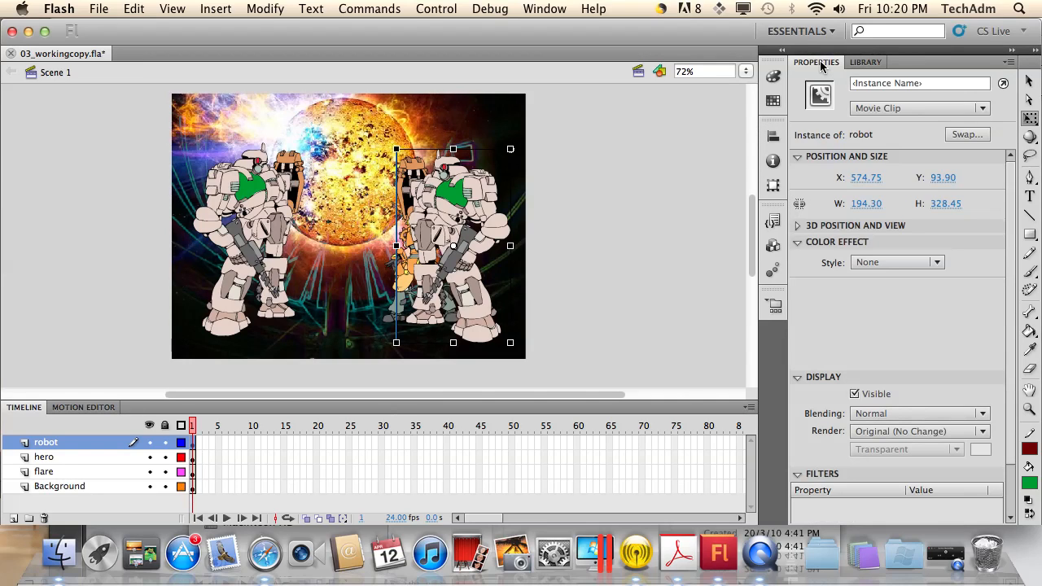
{"action": "left_click", "coordinate": [275, 184]}
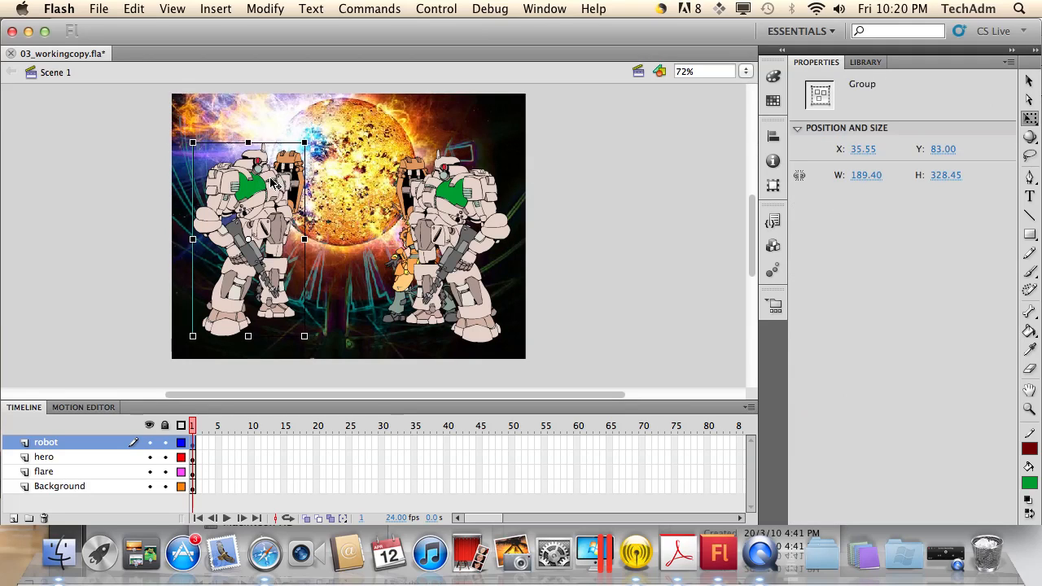
{"action": "left_click", "coordinate": [444, 230]}
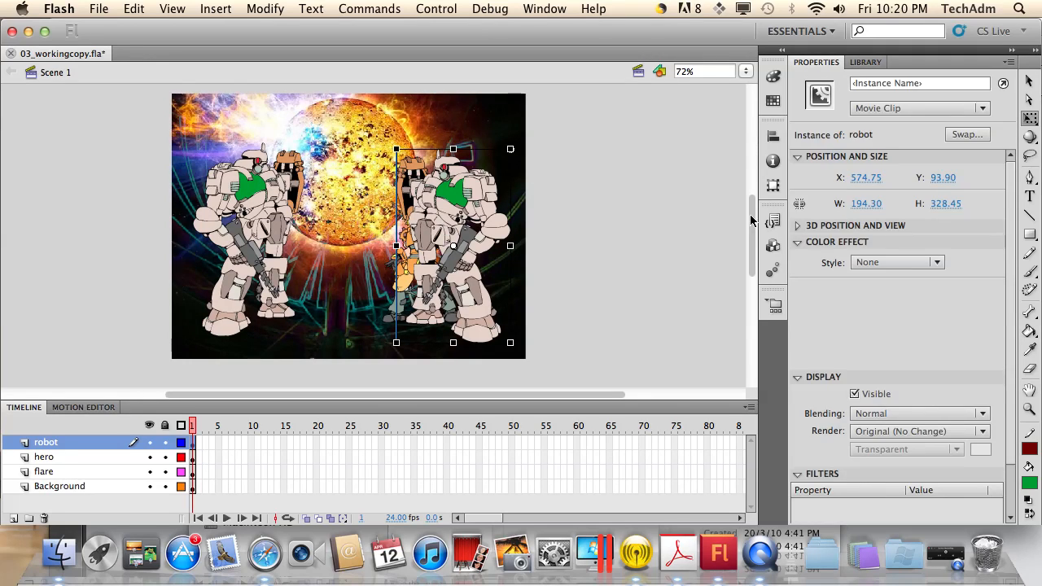
{"action": "left_click", "coordinate": [862, 204]}
{"action": "type", "text": "18"}
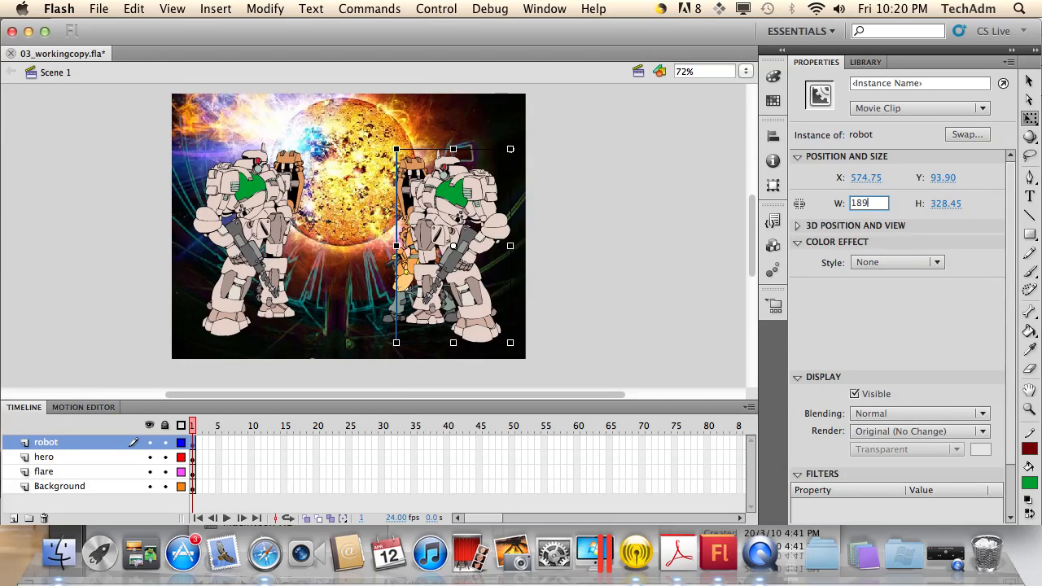
{"action": "type", "text": "9"}
{"action": "key", "text": "Return"}
{"action": "left_click", "coordinate": [689, 209]}
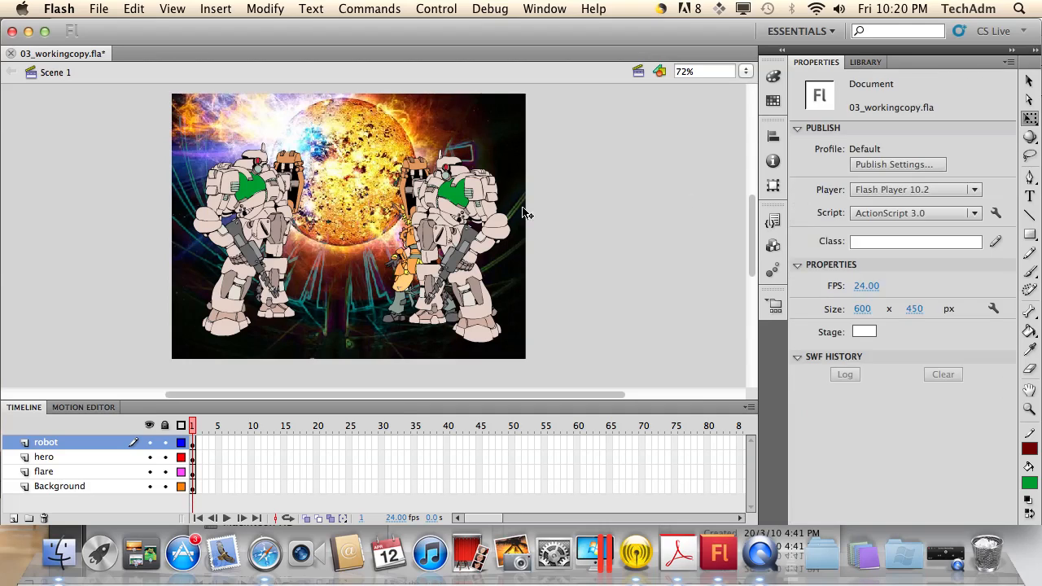
Scale the mirrored robot down proportionally around its centre to about 131 × 228 pixels.
{"action": "left_click", "coordinate": [461, 210]}
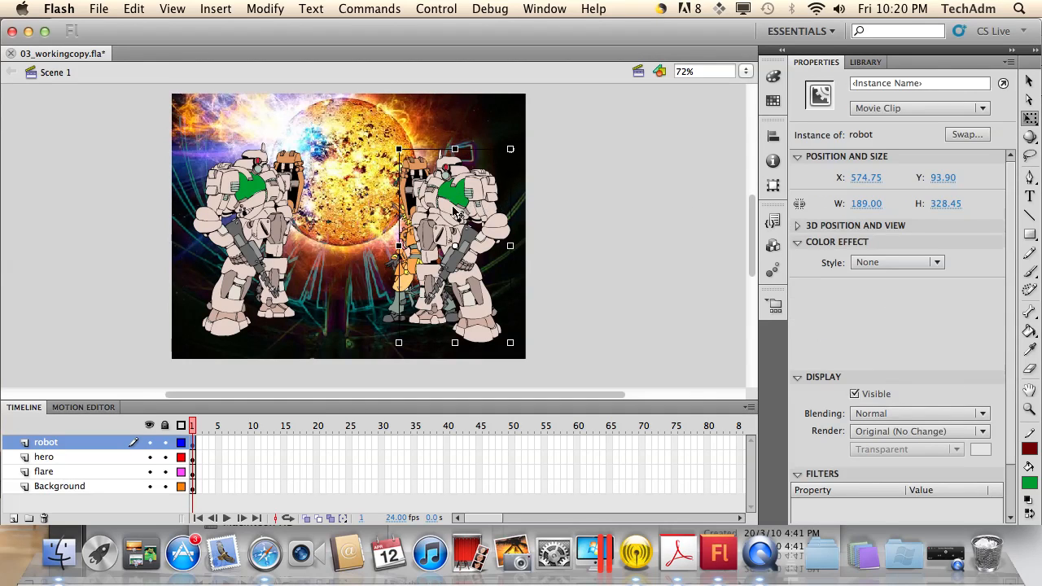
{"action": "left_click", "coordinate": [267, 216]}
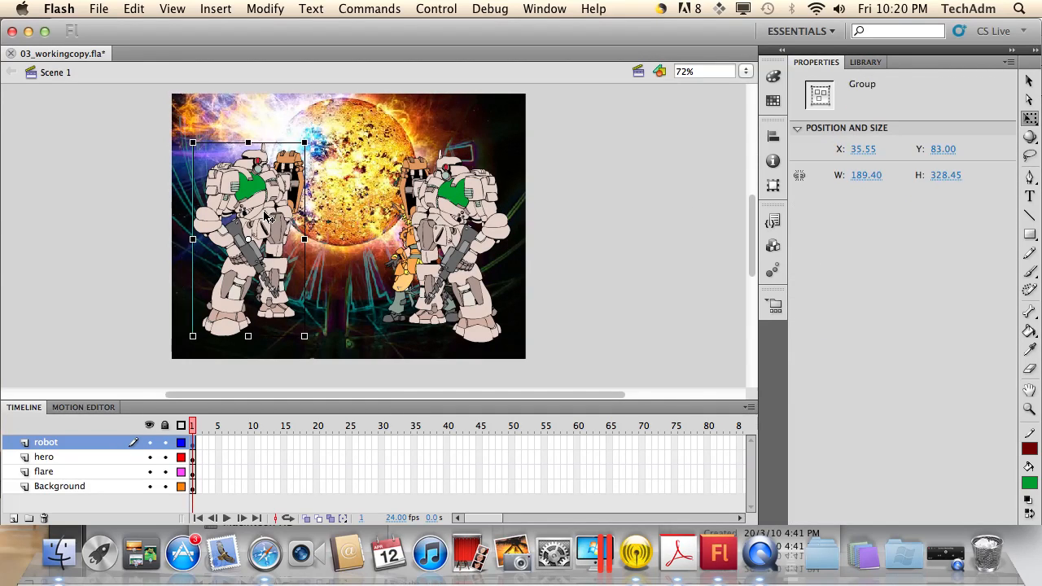
{"action": "left_click", "coordinate": [443, 205]}
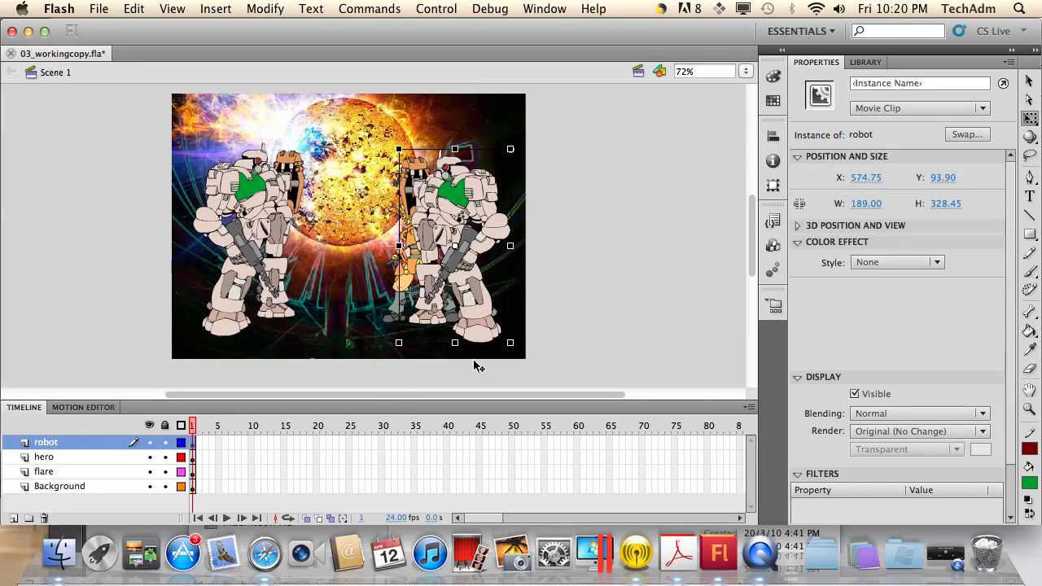
{"action": "left_click_drag", "start_coordinate": [509, 343], "coordinate": [495, 318]}
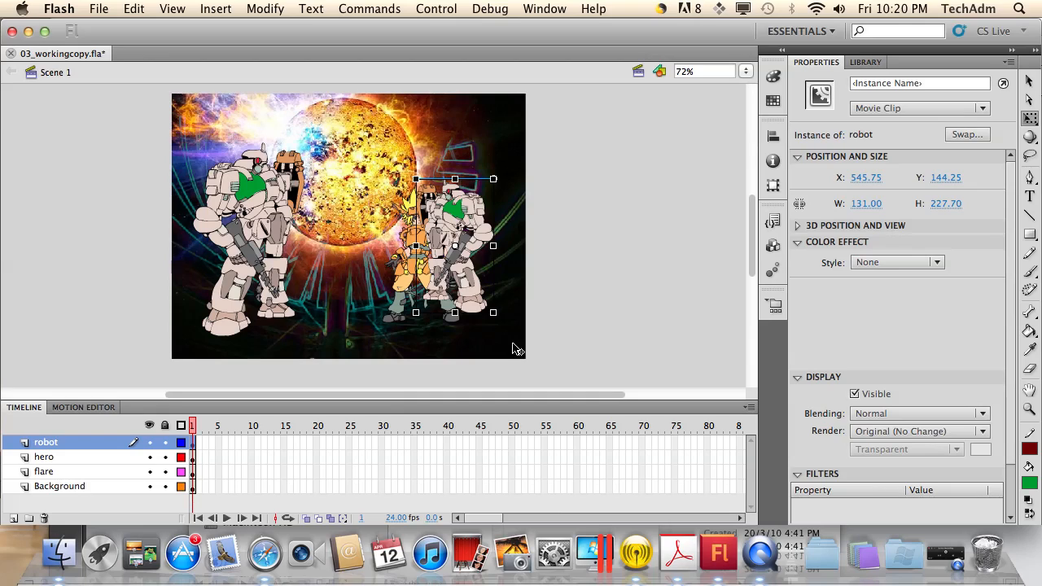
Add a third robot instance from the library overlapping the stage's right edge, flipped horizontally and scaled down proportionally.
{"action": "left_click", "coordinate": [865, 62]}
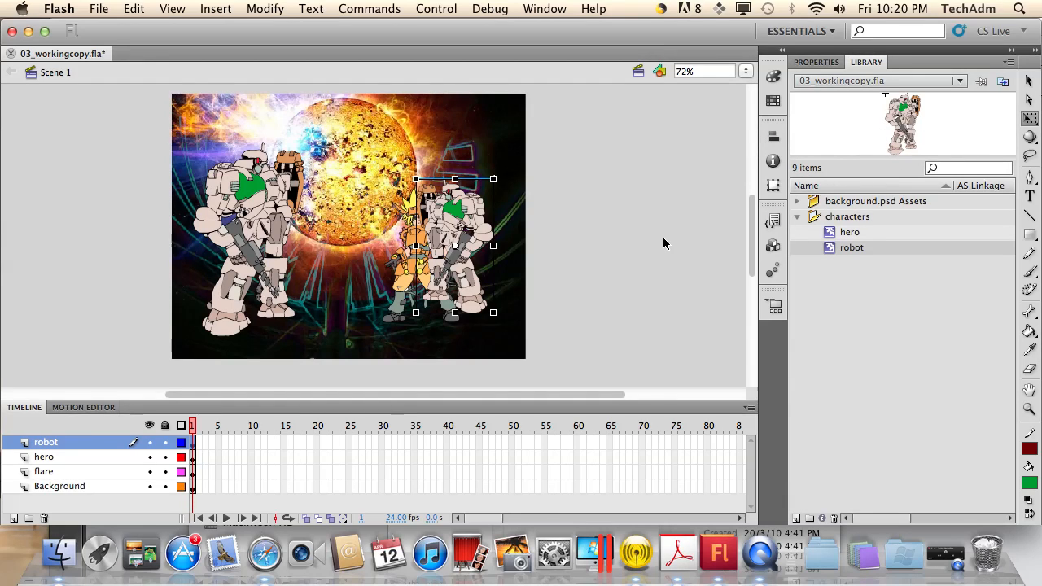
{"action": "left_click", "coordinate": [814, 242]}
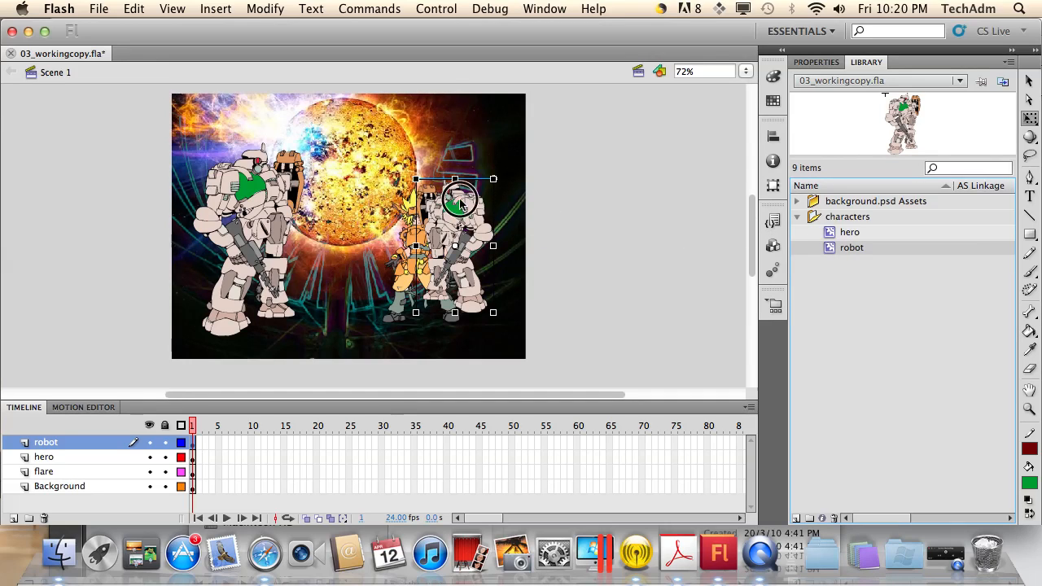
{"action": "left_click_drag", "start_coordinate": [546, 160], "coordinate": [563, 201]}
{"action": "left_click", "coordinate": [267, 9]}
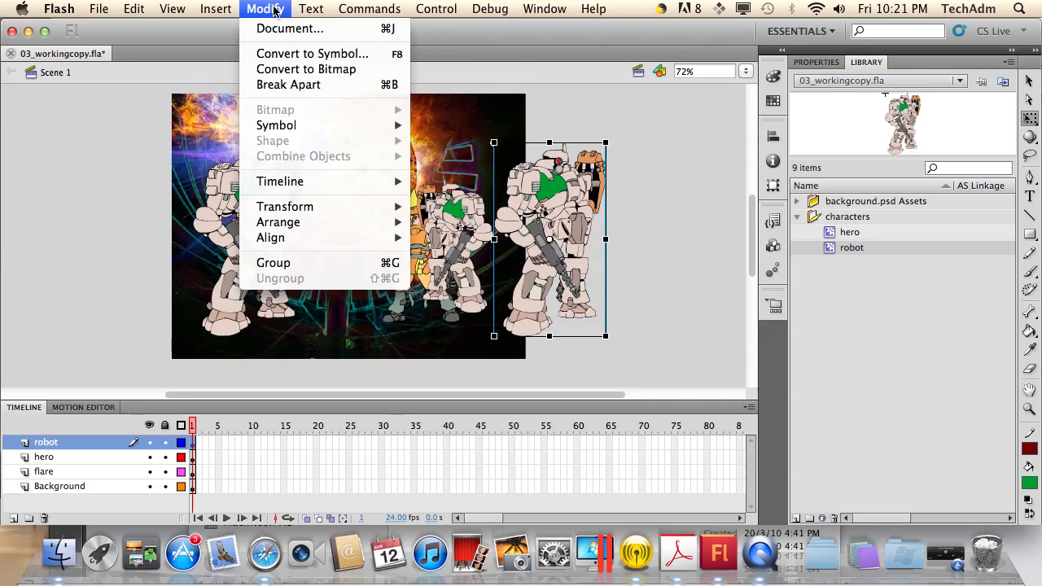
{"action": "mouse_move", "coordinate": [299, 209]}
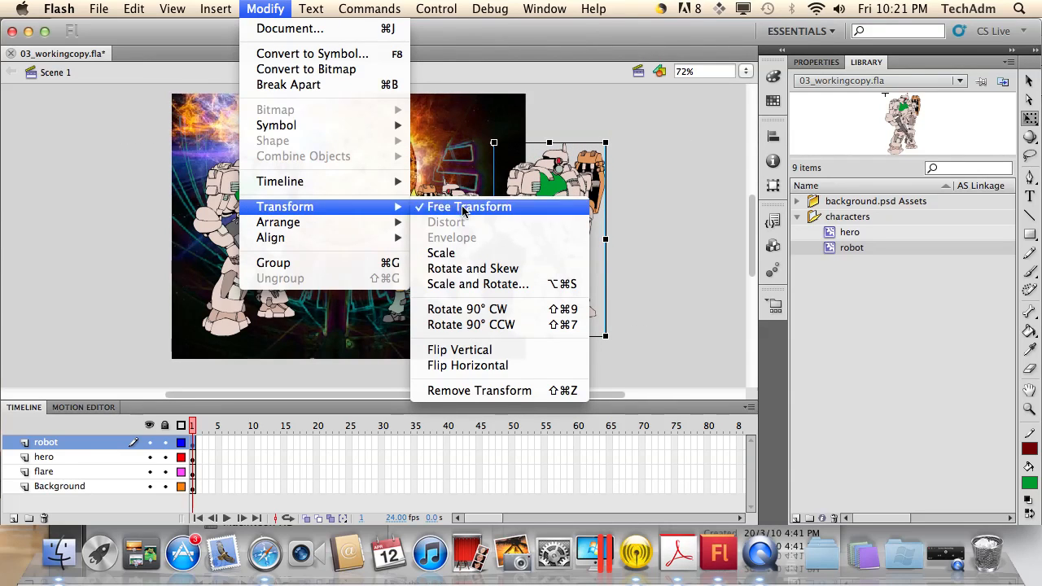
{"action": "left_click", "coordinate": [456, 366]}
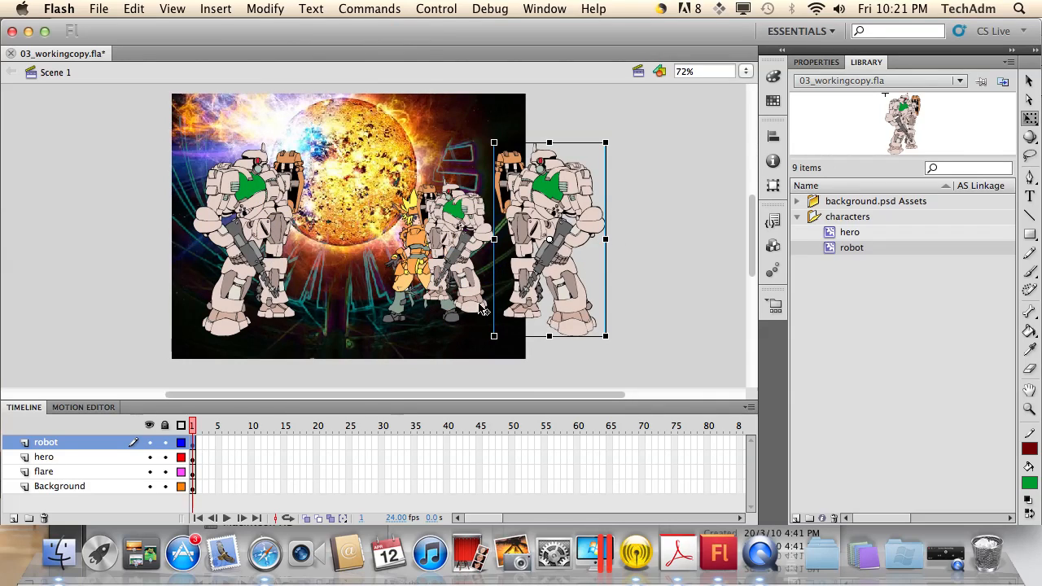
{"action": "left_click_drag", "start_coordinate": [603, 336], "coordinate": [587, 315]}
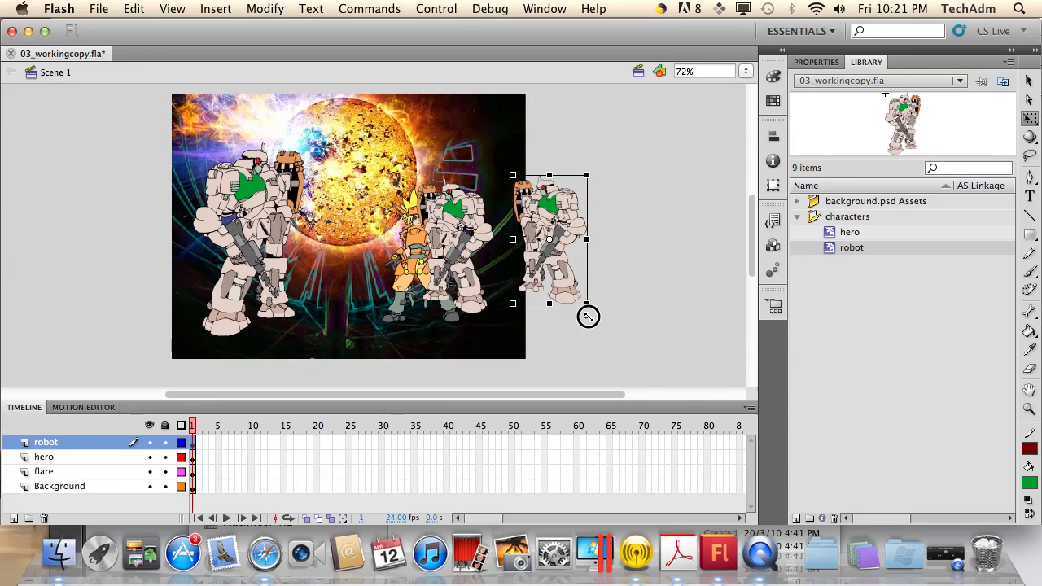
{"action": "left_click", "coordinate": [413, 267]}
{"action": "double_click", "coordinate": [412, 267]}
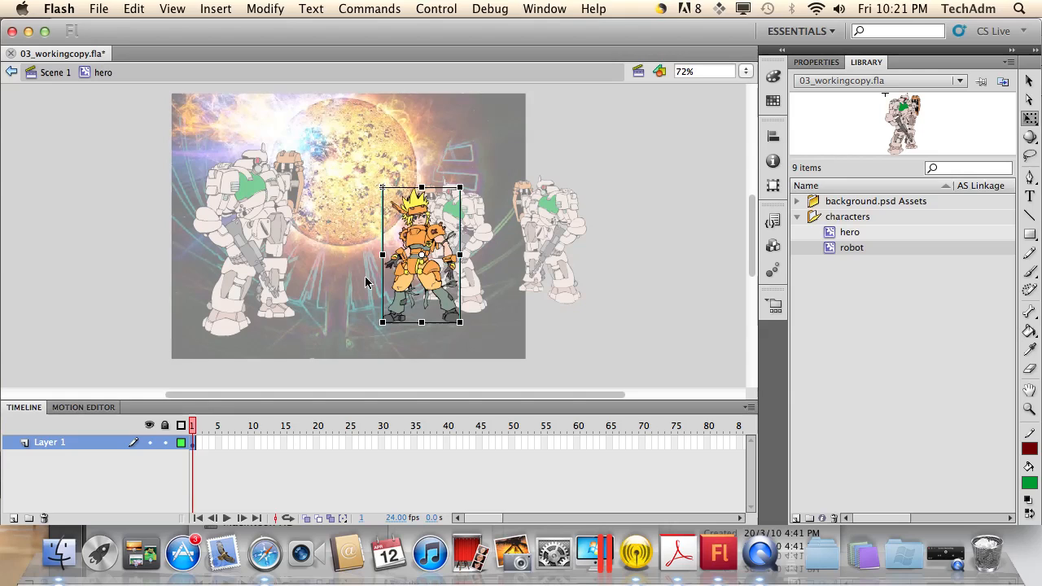
{"action": "left_click", "coordinate": [56, 72]}
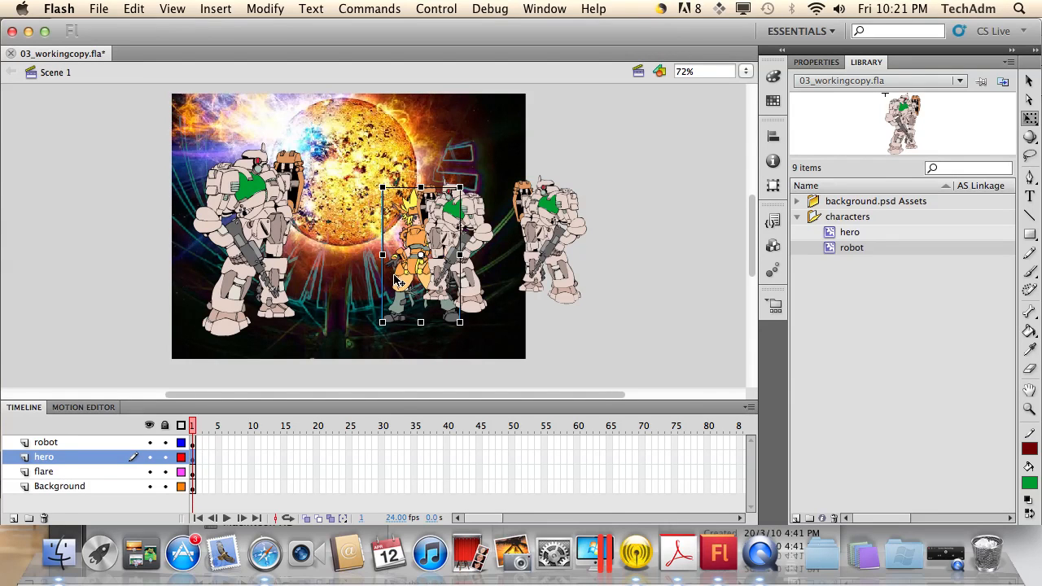
Move the hero to the lower centre of the stage and arrange the two small robots on the stage's right side.
{"action": "key", "text": "v"}
{"action": "left_click_drag", "start_coordinate": [421, 275], "coordinate": [355, 291]}
{"action": "left_click", "coordinate": [440, 260]}
{"action": "left_click_drag", "start_coordinate": [529, 252], "coordinate": [436, 236]}
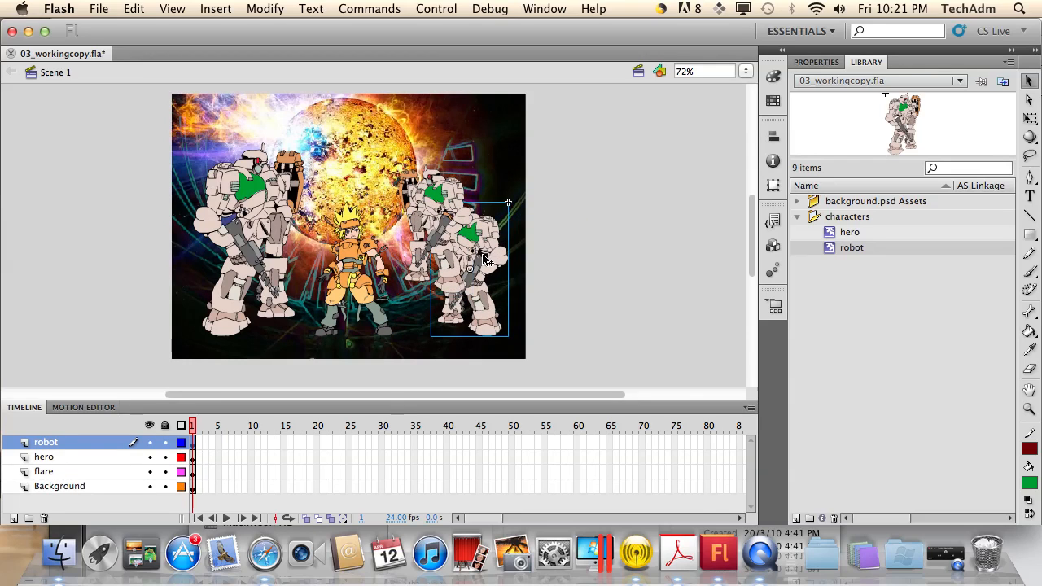
Bring the lower small robot to the front and shift it slightly down and to the right on the stage.
{"action": "right_click", "coordinate": [484, 258]}
{"action": "mouse_move", "coordinate": [559, 504]}
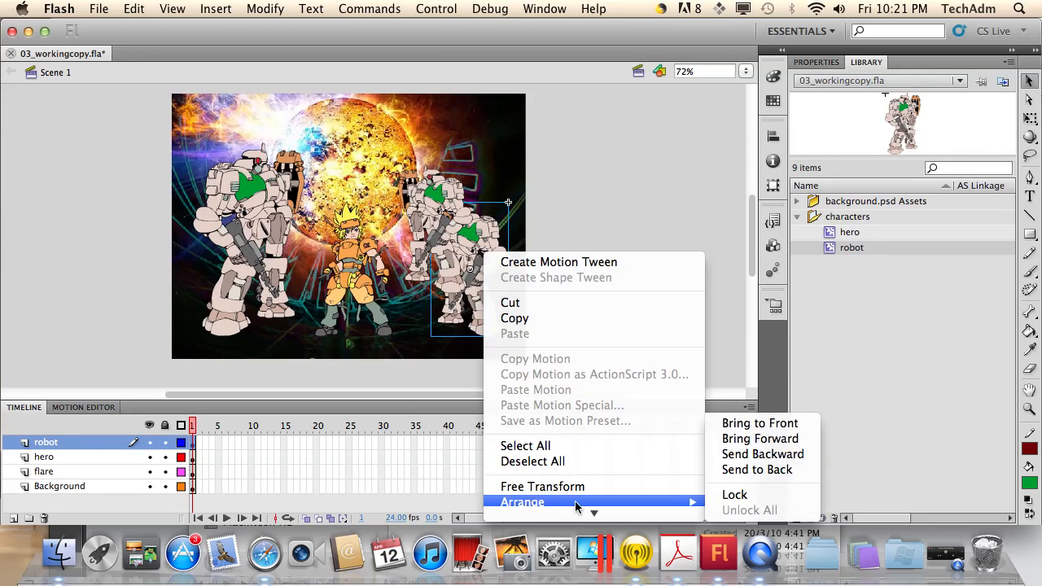
{"action": "left_click", "coordinate": [760, 423]}
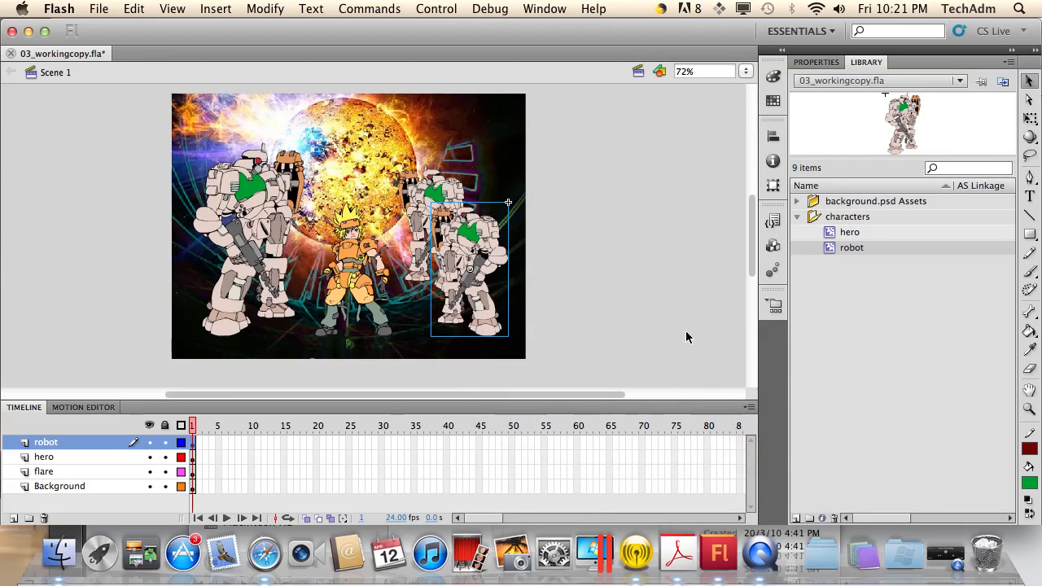
{"action": "left_click_drag", "start_coordinate": [466, 254], "coordinate": [467, 269]}
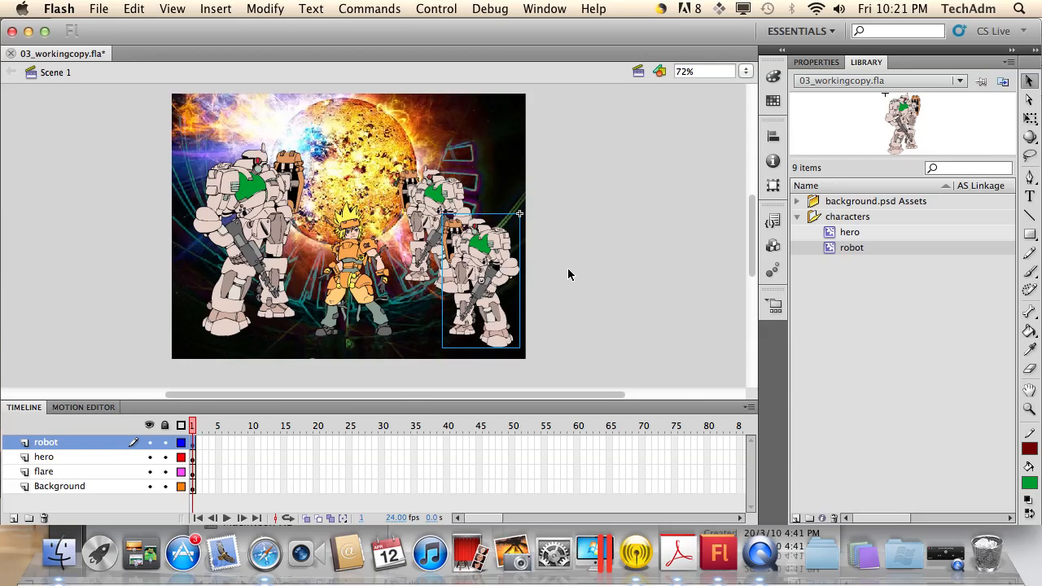
Show the rulers and shift the front small robot slightly up and to the left.
{"action": "left_click", "coordinate": [172, 9]}
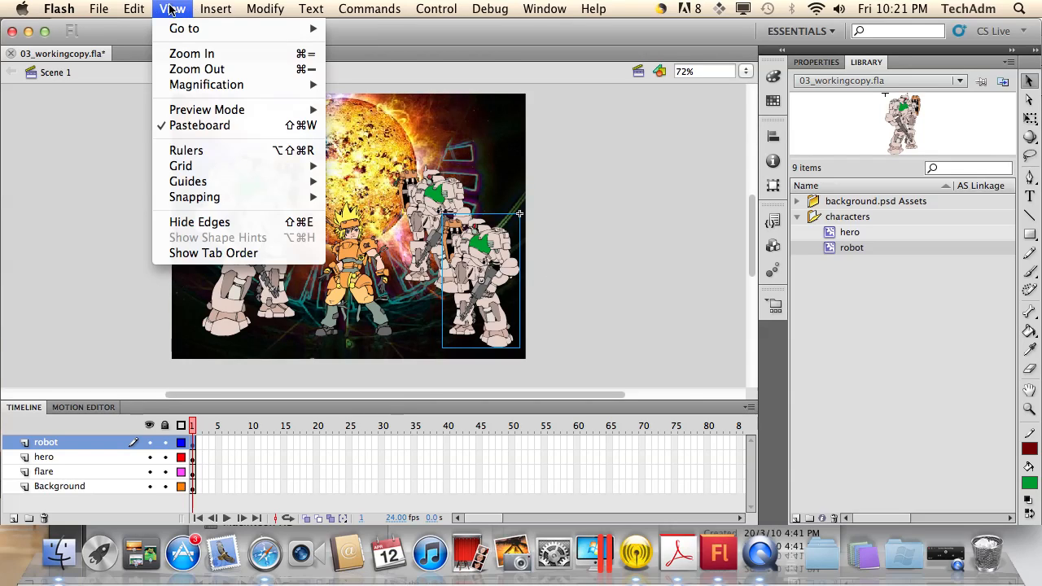
{"action": "left_click", "coordinate": [187, 151]}
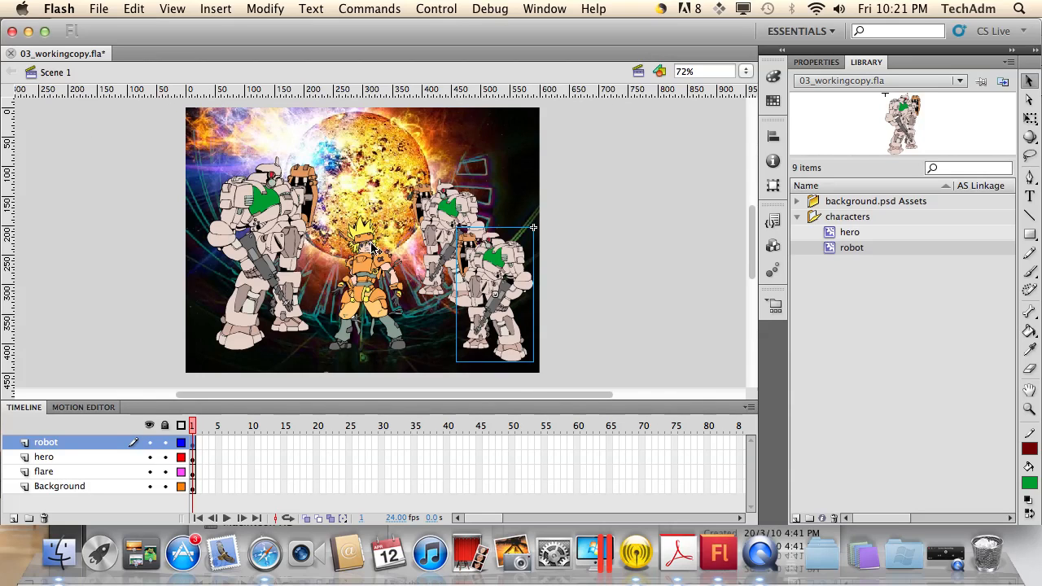
{"action": "mouse_move", "coordinate": [486, 260]}
{"action": "left_mouse_down"}
{"action": "mouse_move", "coordinate": [402, 229]}
{"action": "mouse_move", "coordinate": [381, 163]}
{"action": "mouse_move", "coordinate": [481, 256]}
{"action": "left_mouse_up"}
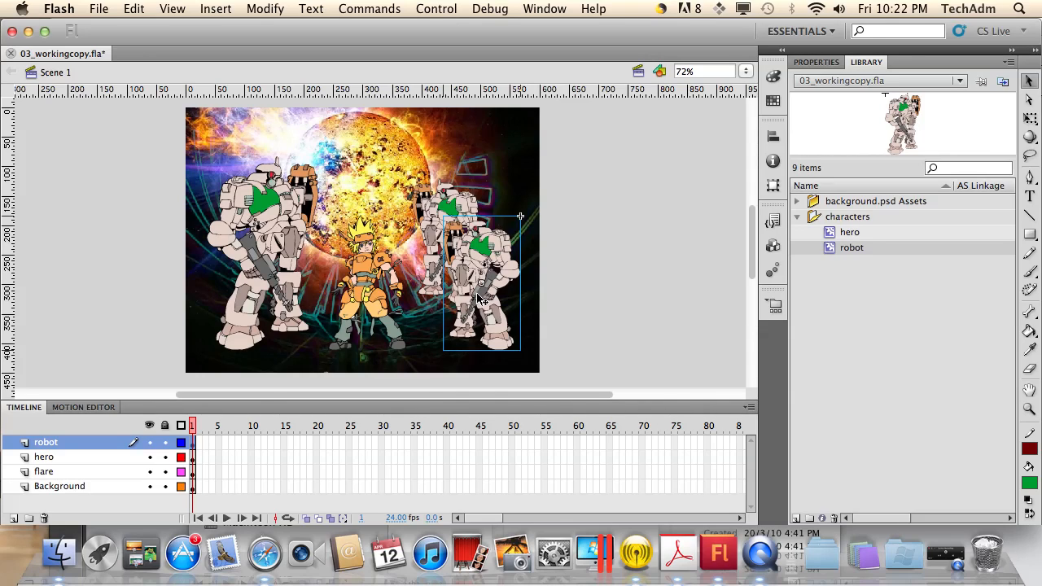
Add a horizontal guide across the stage and set its position to 435 pixels.
{"action": "left_click_drag", "start_coordinate": [340, 94], "coordinate": [340, 136]}
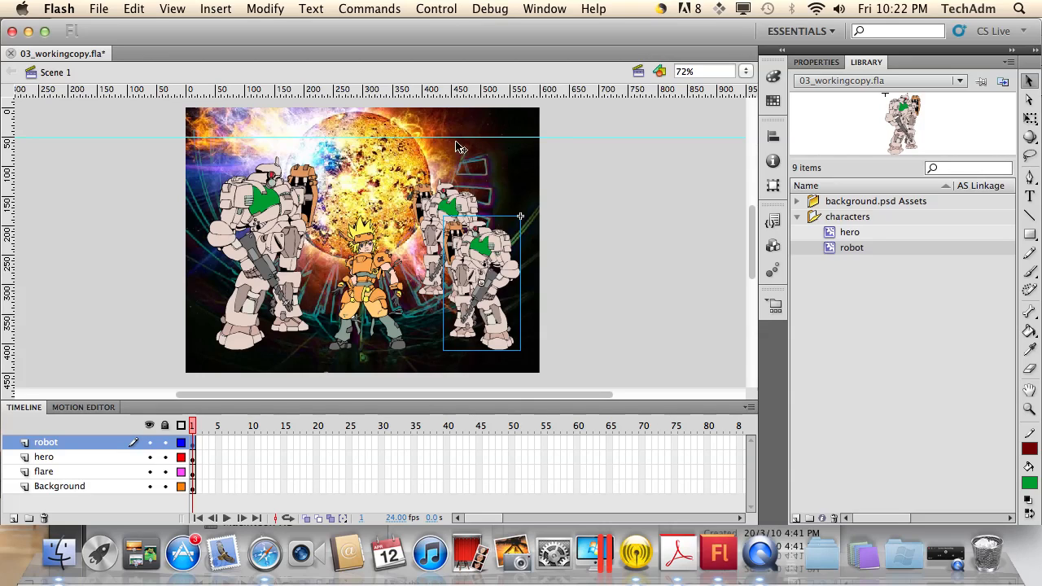
{"action": "double_click", "coordinate": [565, 138]}
{"action": "left_click_drag", "start_coordinate": [485, 261], "coordinate": [469, 244]}
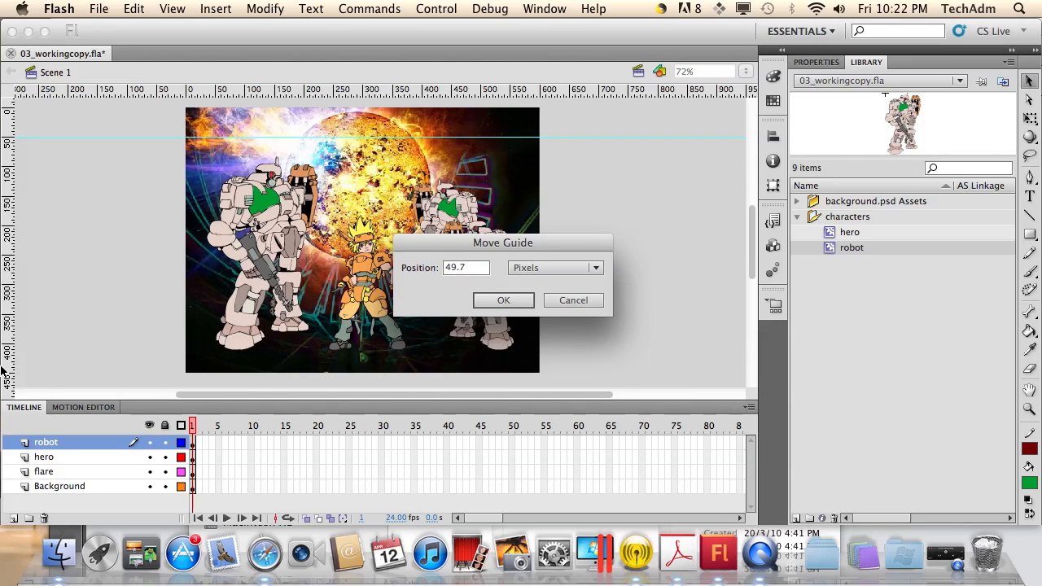
{"action": "double_click", "coordinate": [459, 268]}
{"action": "type", "text": "435"}
{"action": "key", "text": "Return"}
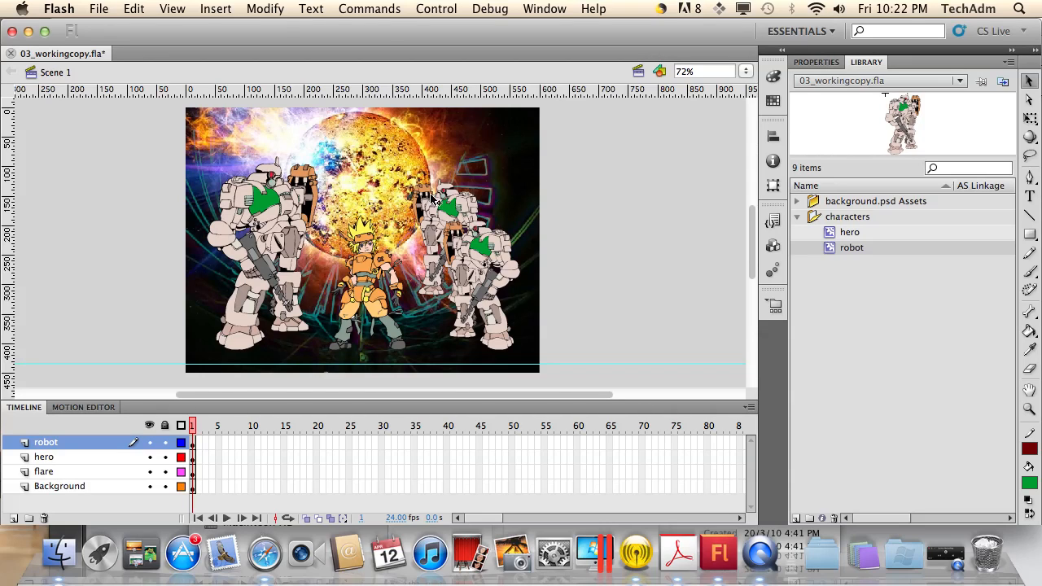
Check that Snap to Guides is enabled, and align the feet of the large robot and the front small robot to the horizontal guide.
{"action": "left_click", "coordinate": [172, 8]}
{"action": "mouse_move", "coordinate": [275, 198]}
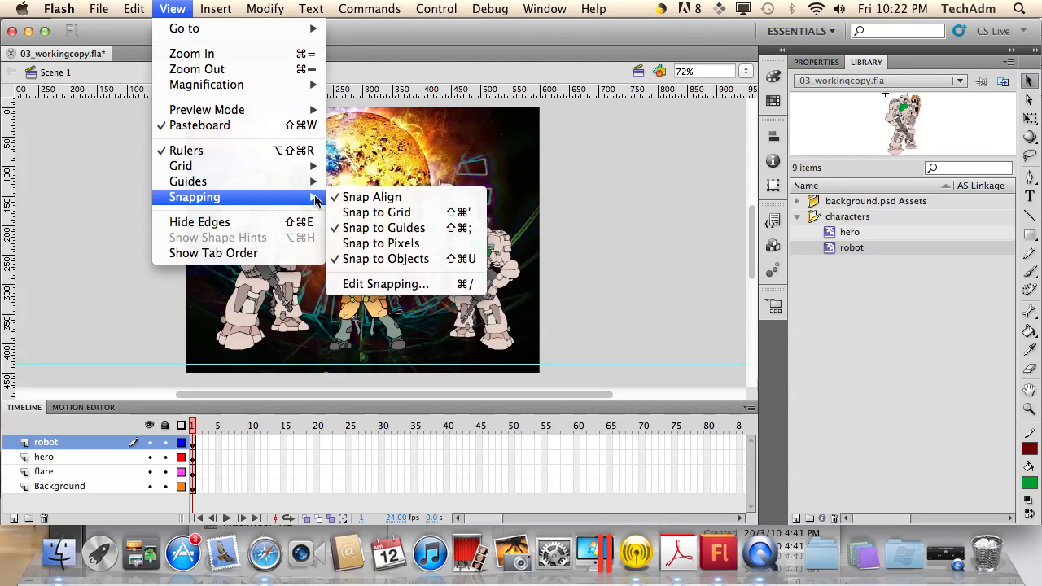
{"action": "left_click", "coordinate": [369, 232]}
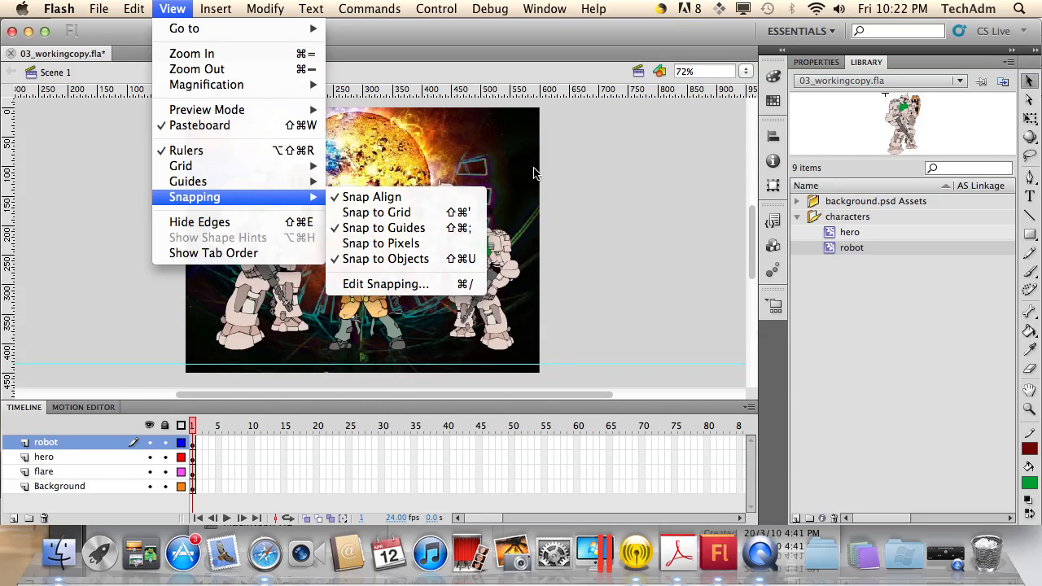
{"action": "left_click", "coordinate": [248, 240]}
{"action": "left_click_drag", "start_coordinate": [259, 223], "coordinate": [257, 309]}
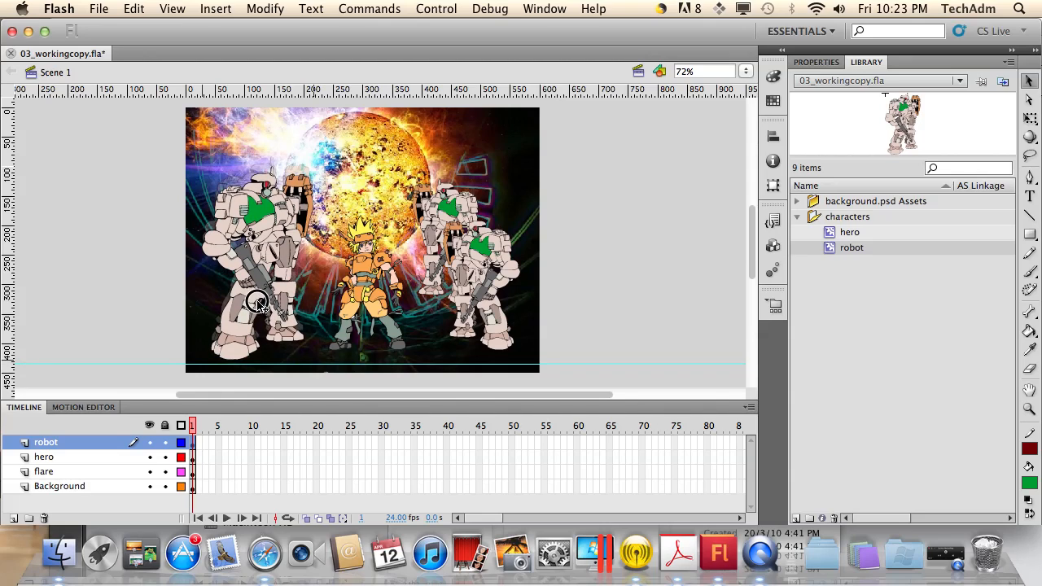
{"action": "left_click_drag", "start_coordinate": [480, 309], "coordinate": [487, 315]}
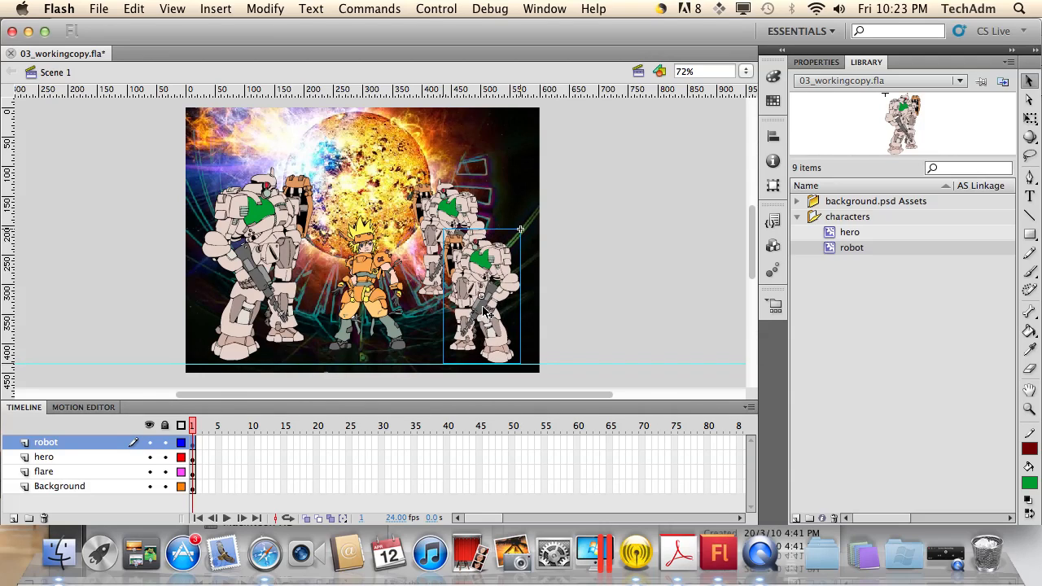
Align the feet of the large robot and the hero to the horizontal guide.
{"action": "left_click_drag", "start_coordinate": [280, 277], "coordinate": [269, 271]}
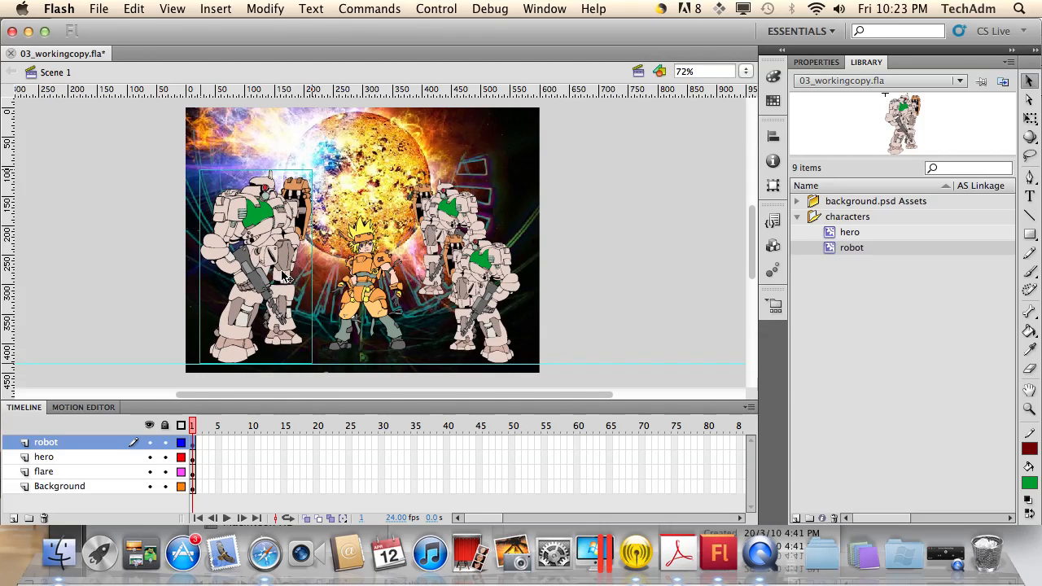
{"action": "left_click", "coordinate": [372, 280]}
{"action": "left_click_drag", "start_coordinate": [372, 280], "coordinate": [371, 299]}
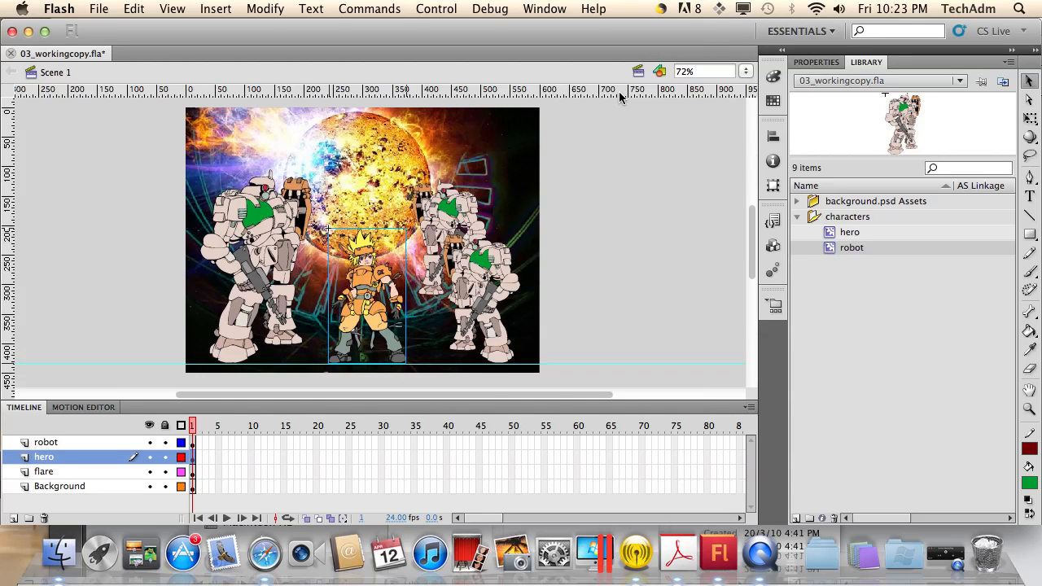
{"action": "key", "text": "super+equal"}
{"action": "left_click_drag", "start_coordinate": [403, 240], "coordinate": [403, 241]}
Review the snapping options and fine-tune the hero, the front small robot and the large robot against the horizontal guide.
{"action": "left_click", "coordinate": [172, 9]}
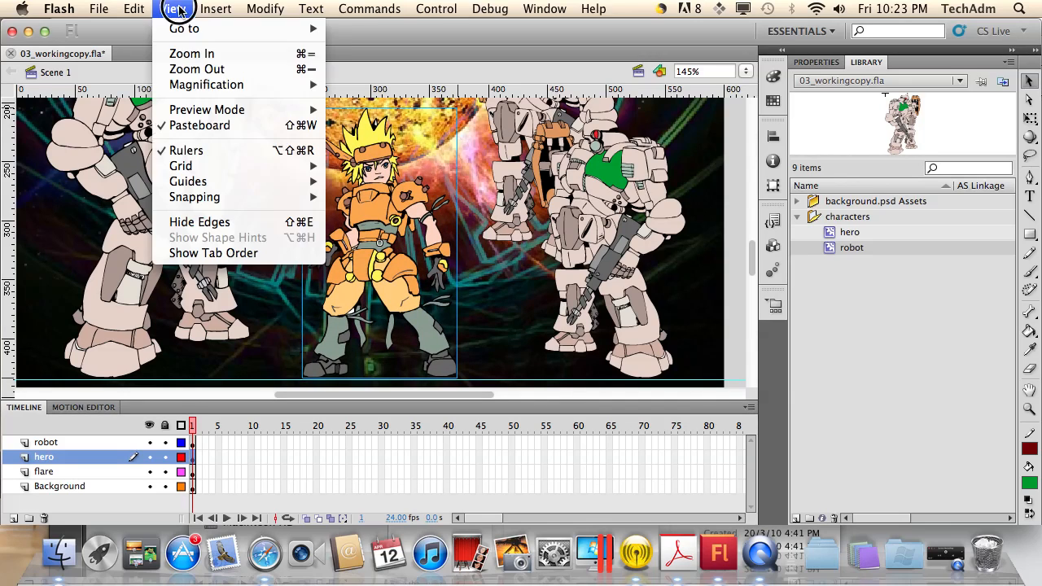
{"action": "mouse_move", "coordinate": [212, 201]}
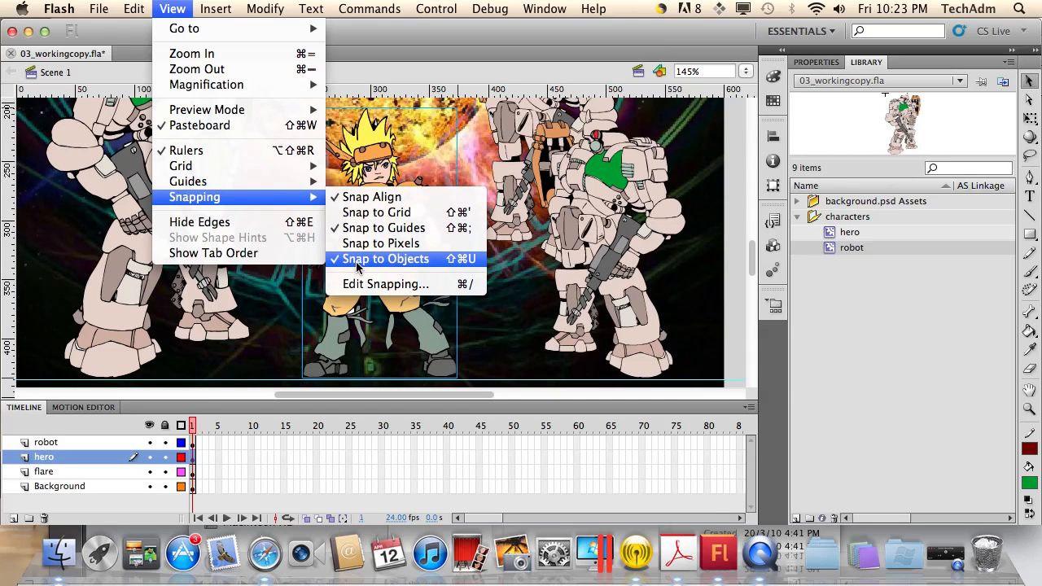
{"action": "left_click", "coordinate": [357, 264]}
{"action": "mouse_move", "coordinate": [358, 266]}
{"action": "left_mouse_down"}
{"action": "mouse_move", "coordinate": [364, 251]}
{"action": "mouse_move", "coordinate": [361, 260]}
{"action": "left_mouse_up"}
{"action": "left_click_drag", "start_coordinate": [590, 262], "coordinate": [588, 264]}
{"action": "left_click_drag", "start_coordinate": [178, 233], "coordinate": [180, 241]}
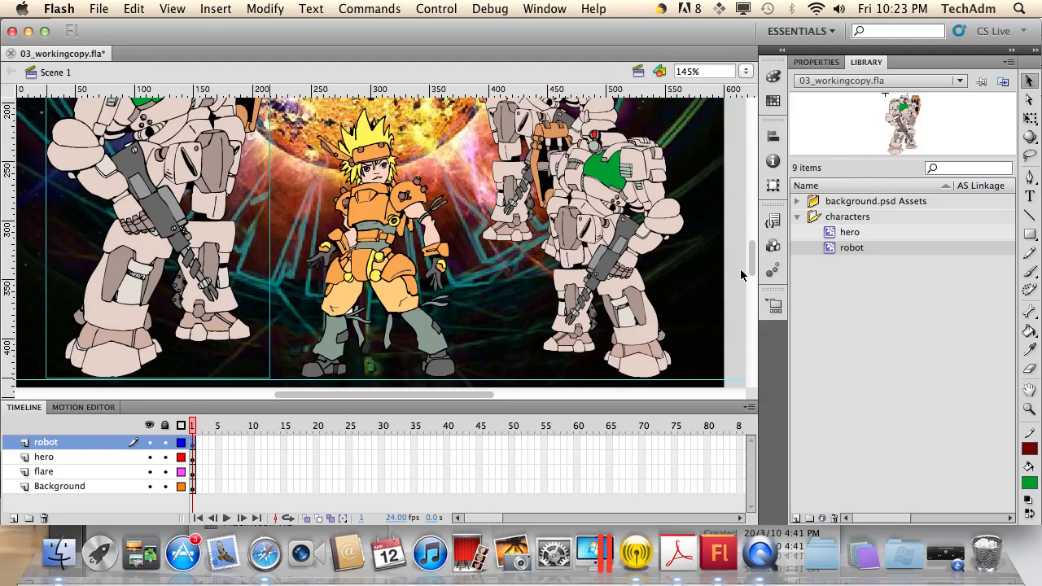
Apply a Brightness color effect of -39% to the rear small robot instance.
{"action": "left_click_drag", "start_coordinate": [750, 269], "coordinate": [750, 248]}
{"action": "left_click", "coordinate": [547, 159]}
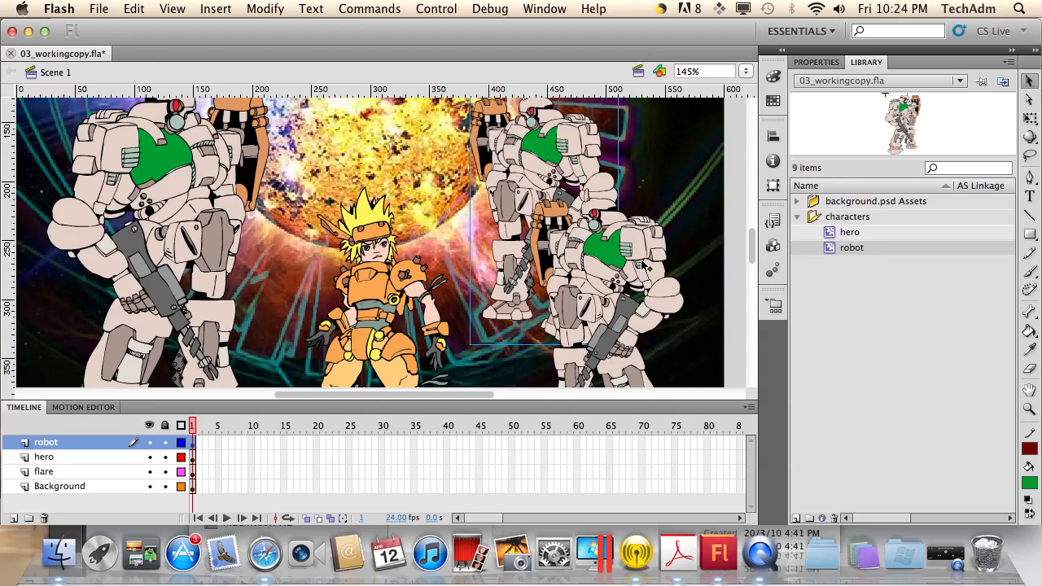
{"action": "left_click", "coordinate": [816, 62]}
{"action": "left_click", "coordinate": [870, 263]}
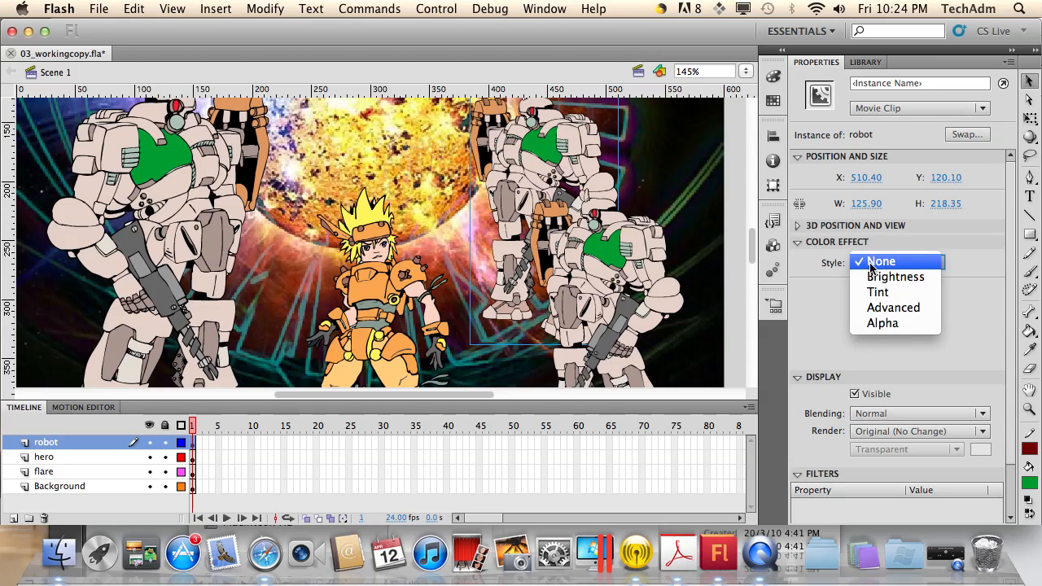
{"action": "left_click", "coordinate": [875, 277]}
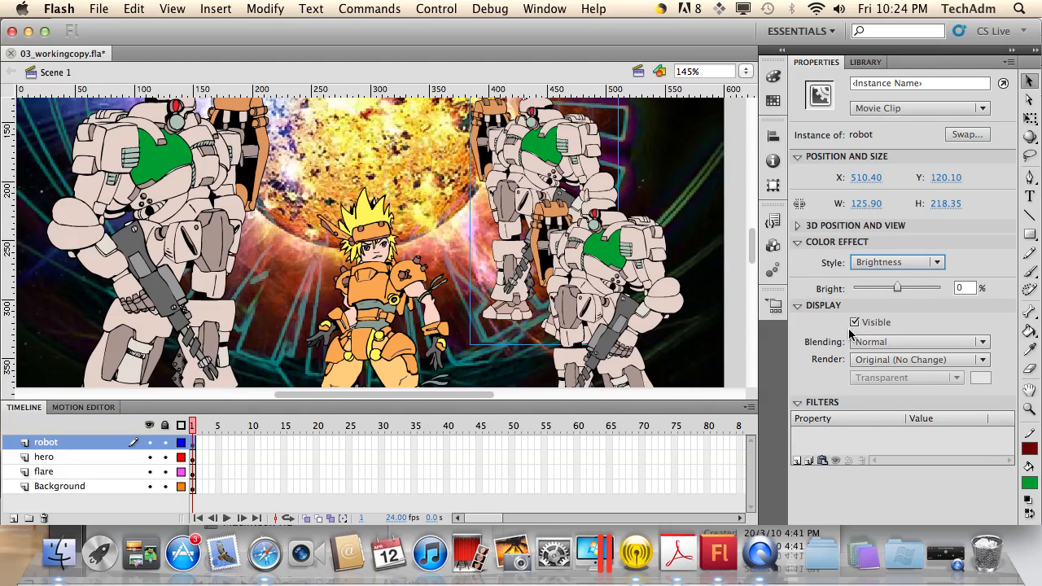
{"action": "left_click_drag", "start_coordinate": [898, 290], "coordinate": [881, 292]}
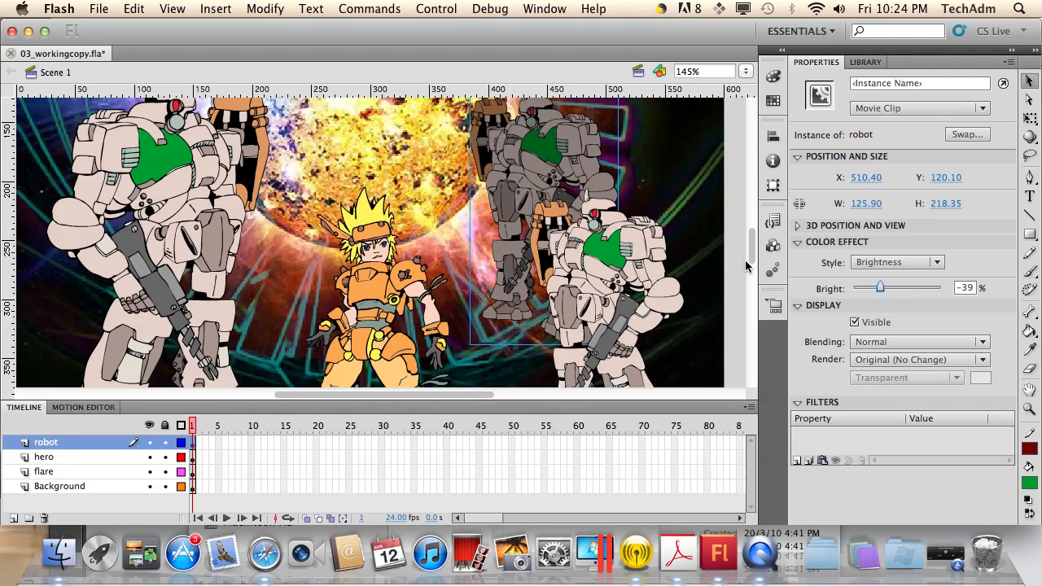
Apply an Alpha color effect of 50% to the flare instance.
{"action": "left_click", "coordinate": [44, 471]}
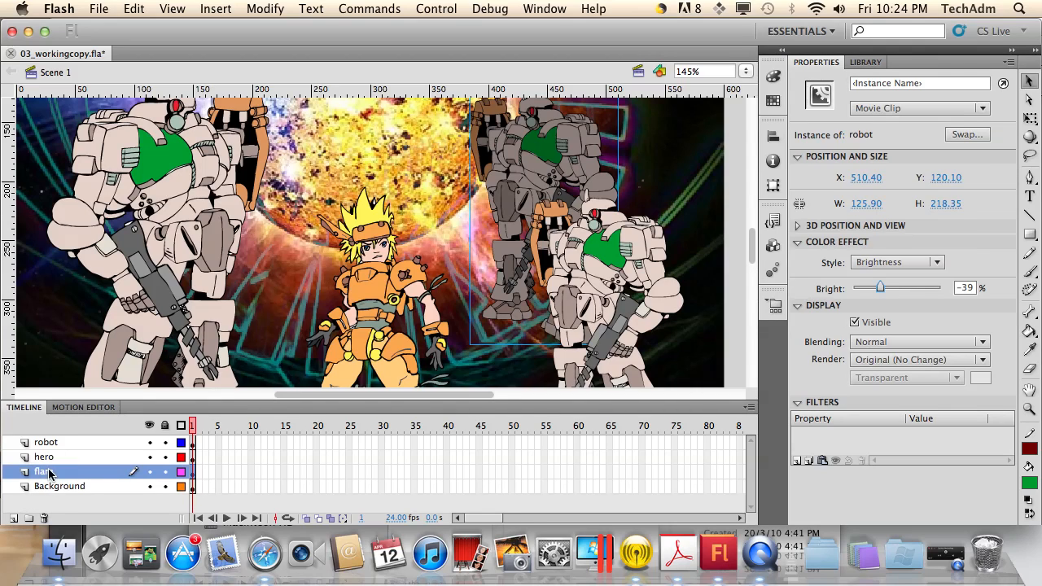
{"action": "left_click", "coordinate": [325, 187]}
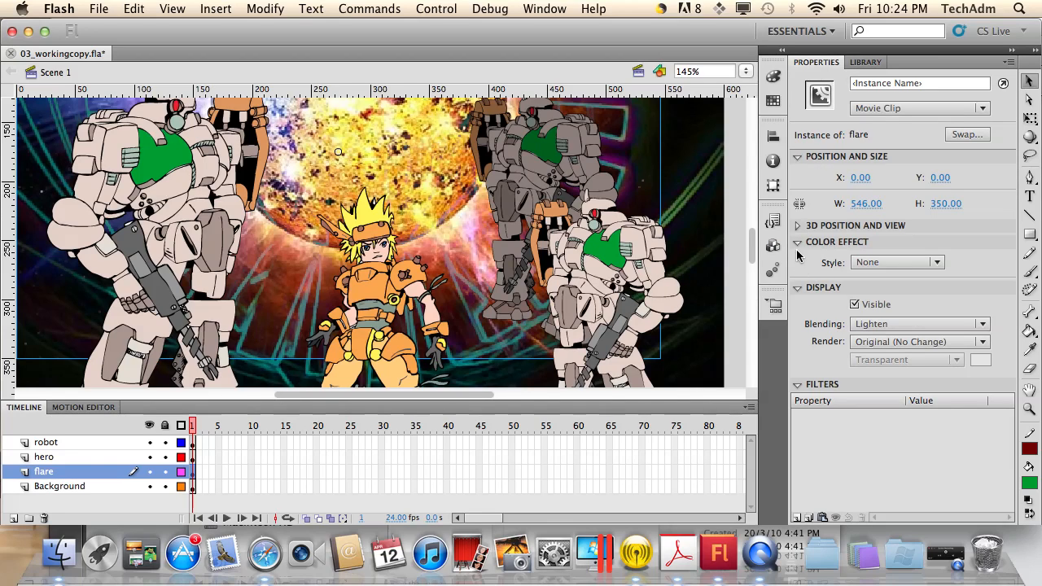
{"action": "left_click", "coordinate": [876, 263]}
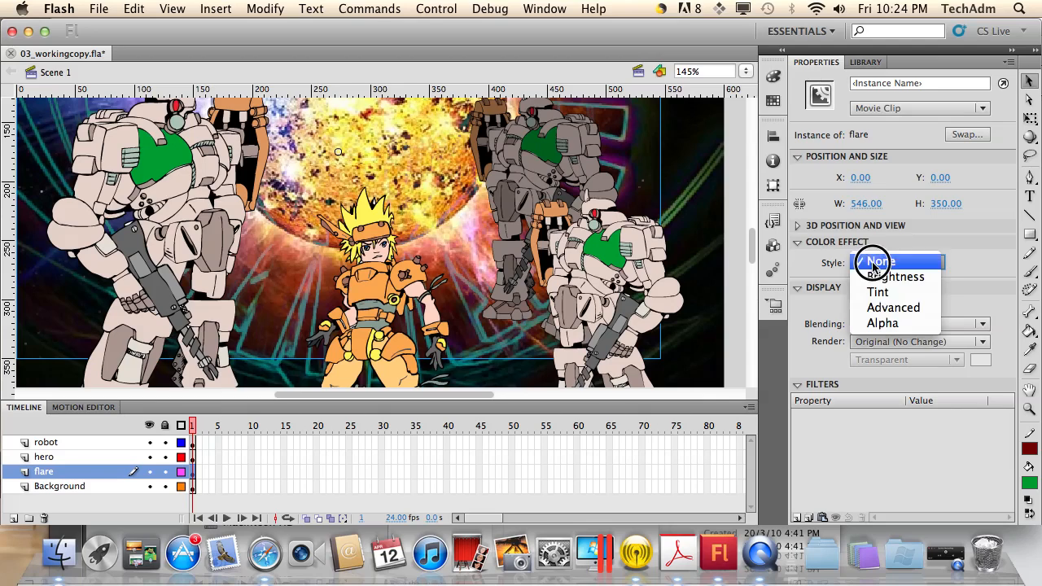
{"action": "left_click", "coordinate": [882, 324]}
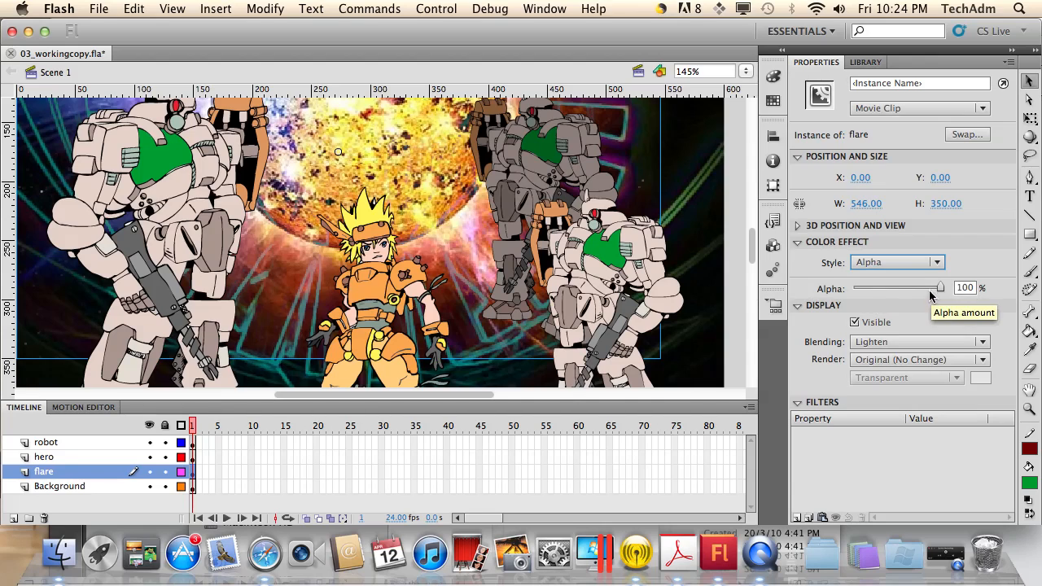
{"action": "left_click_drag", "start_coordinate": [941, 288], "coordinate": [897, 293]}
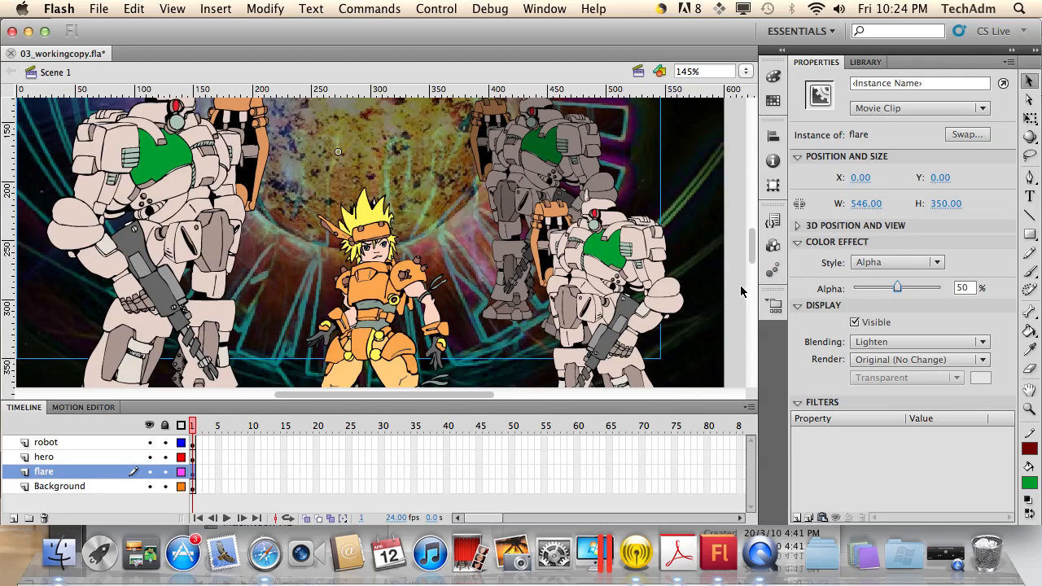
Try the Invert, Screen, Darken, Normal, Multiply and Add blend modes on the flare instance, and set it back to Lighten.
{"action": "left_click", "coordinate": [745, 70]}
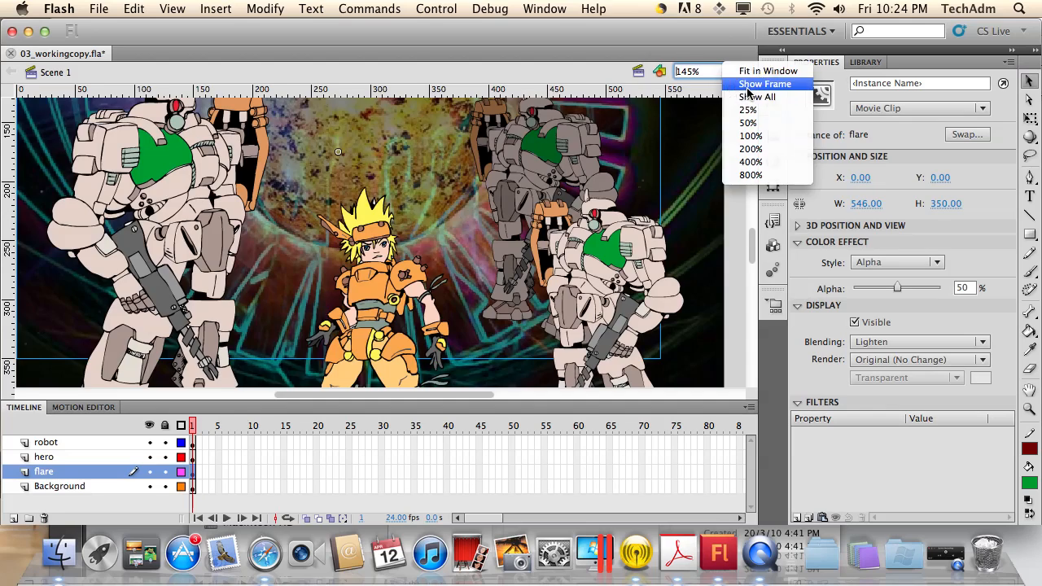
{"action": "left_click", "coordinate": [747, 86]}
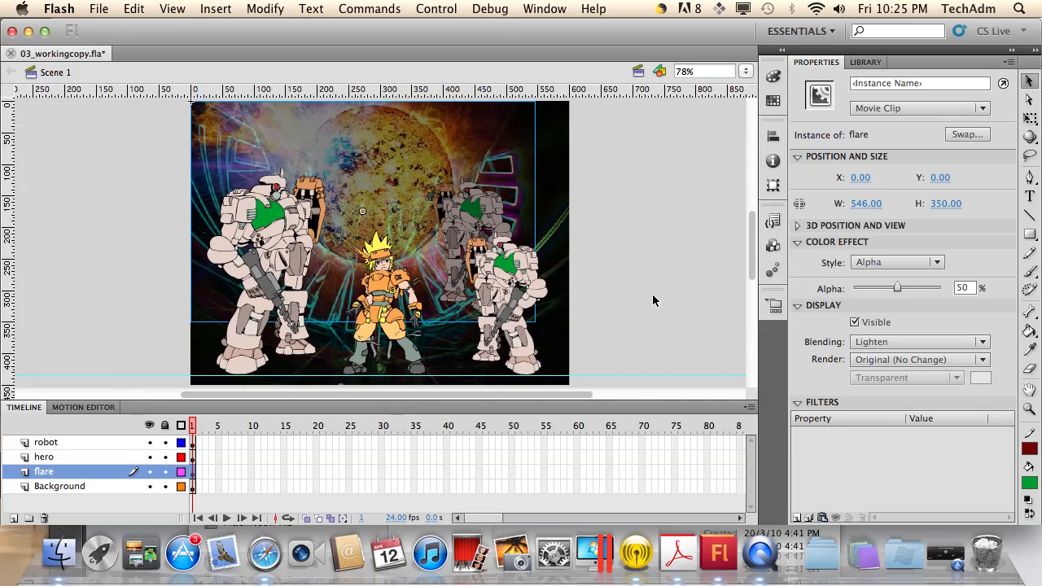
{"action": "left_click", "coordinate": [876, 342]}
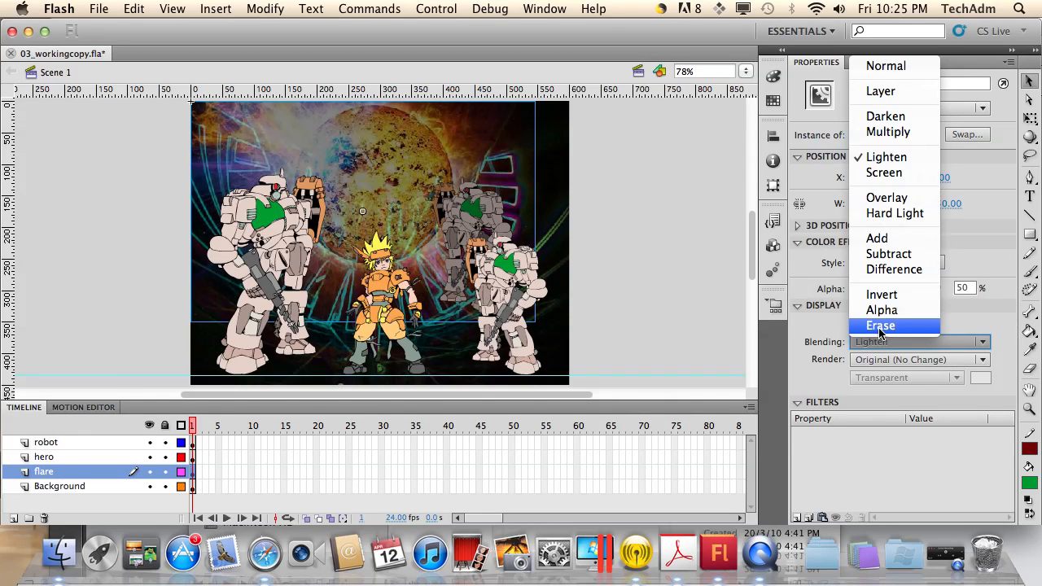
{"action": "left_click", "coordinate": [883, 295]}
{"action": "left_click", "coordinate": [875, 343]}
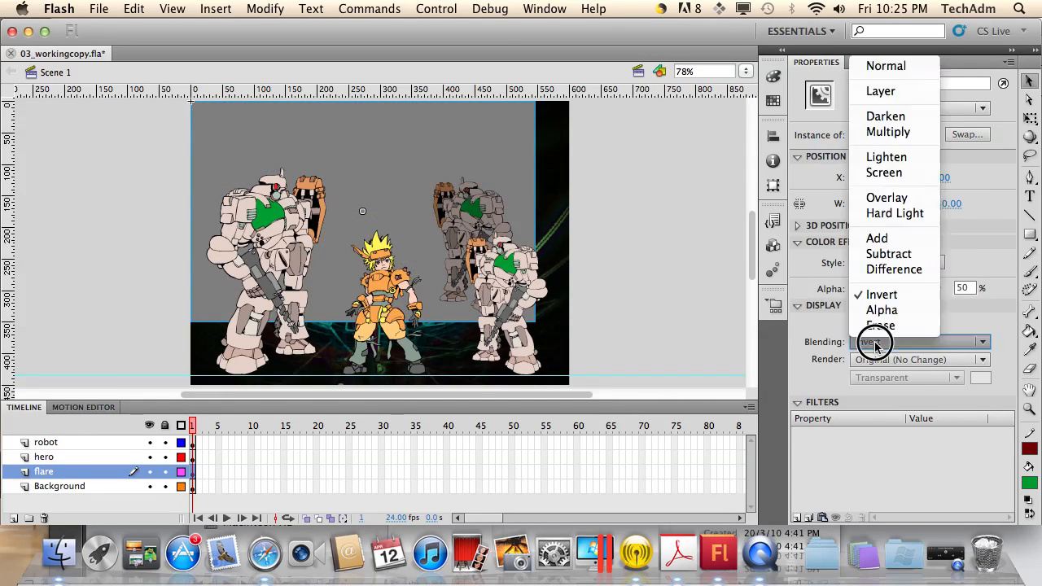
{"action": "left_click", "coordinate": [877, 172]}
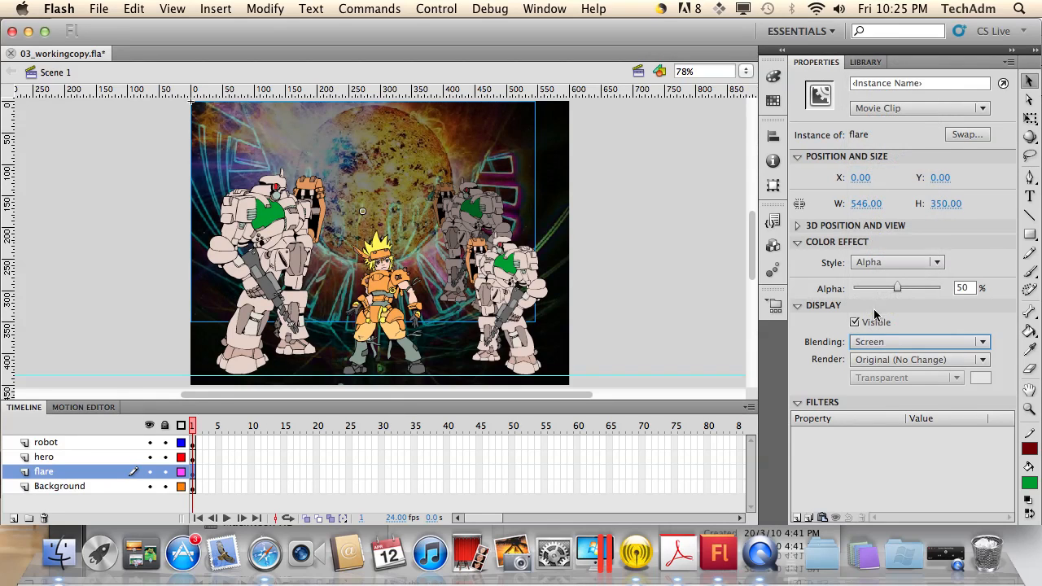
{"action": "left_click", "coordinate": [879, 342]}
{"action": "left_click", "coordinate": [878, 119]}
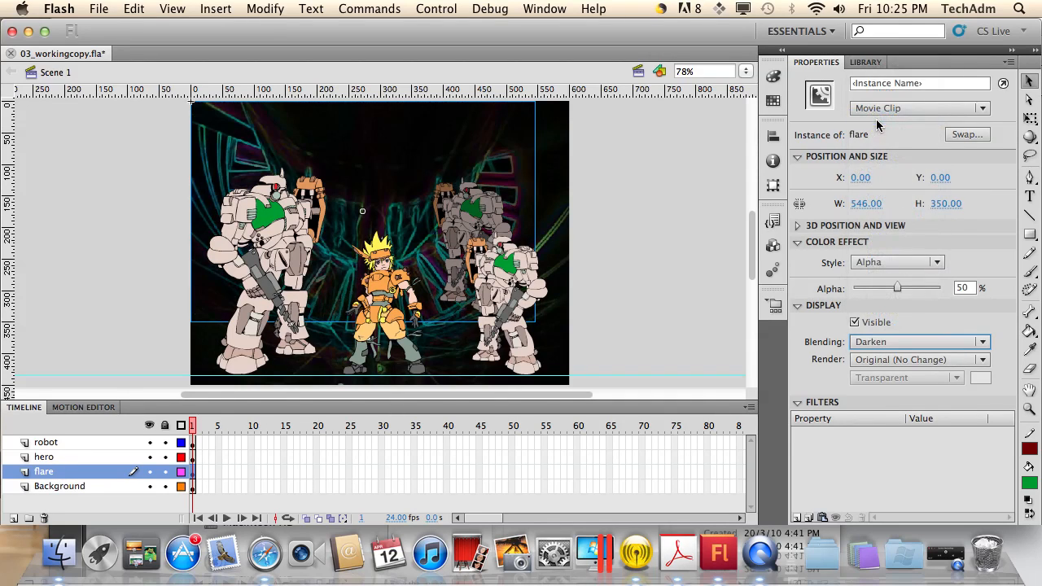
{"action": "left_click", "coordinate": [887, 342]}
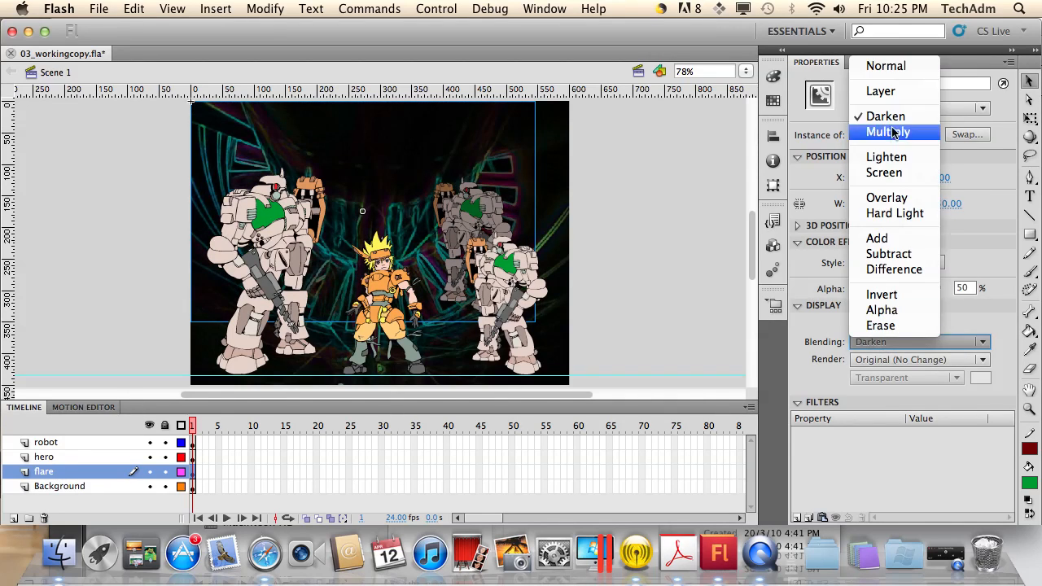
{"action": "left_click", "coordinate": [885, 69]}
{"action": "left_click", "coordinate": [880, 344]}
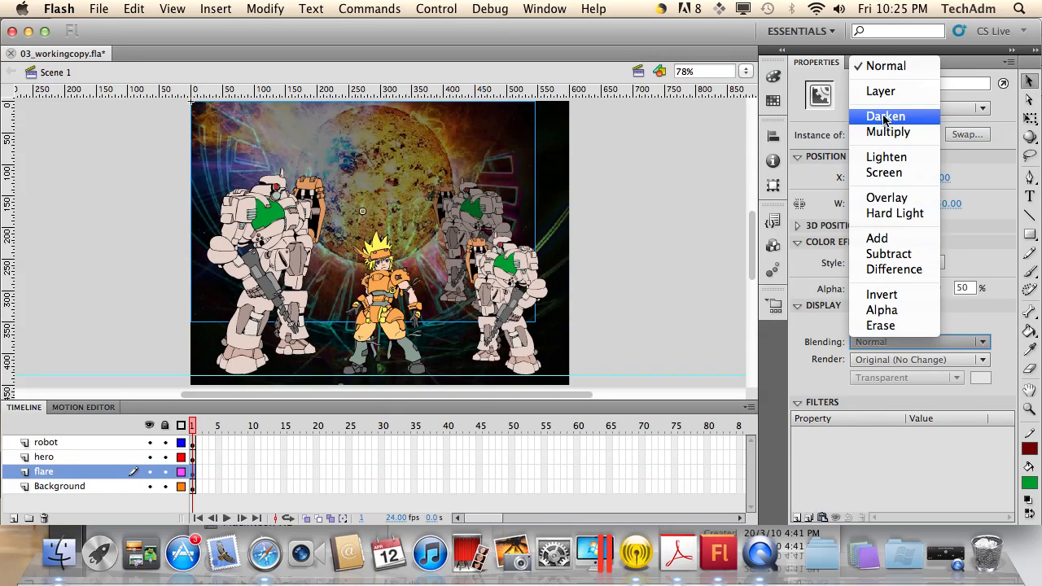
{"action": "left_click", "coordinate": [887, 132]}
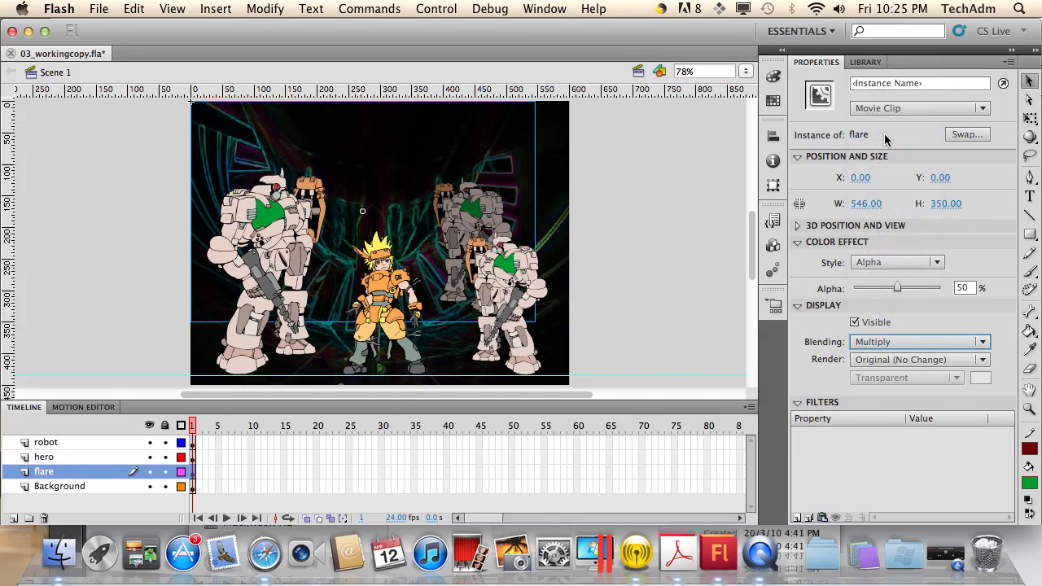
{"action": "left_click", "coordinate": [873, 344]}
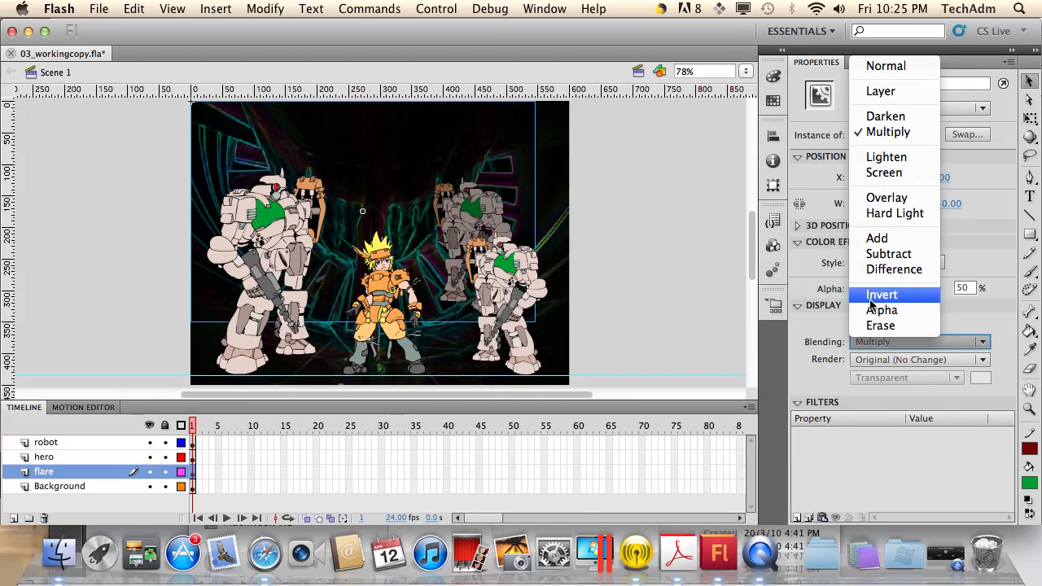
{"action": "left_click", "coordinate": [878, 238]}
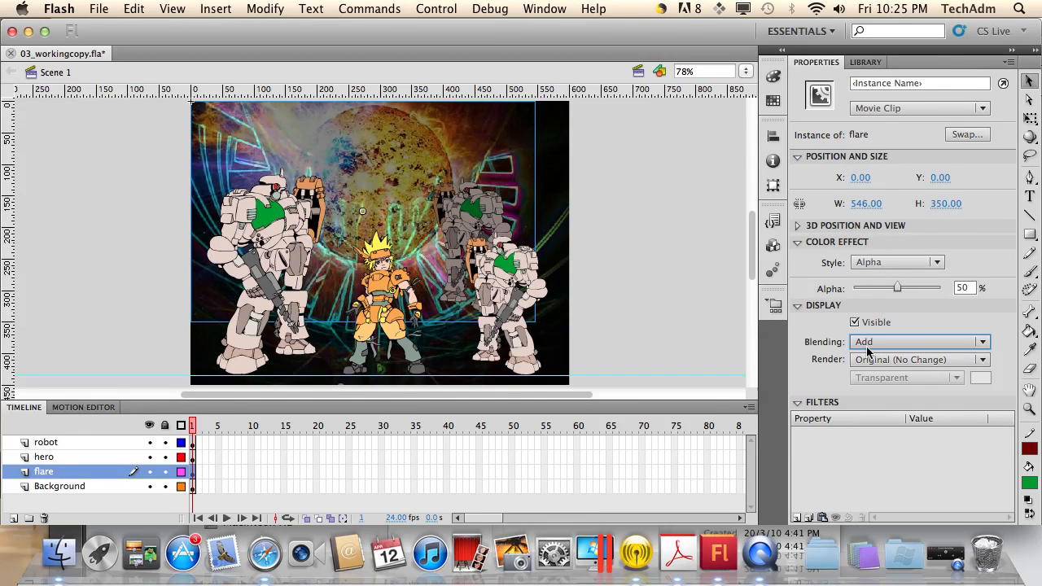
{"action": "left_click", "coordinate": [867, 350]}
{"action": "left_click", "coordinate": [868, 157]}
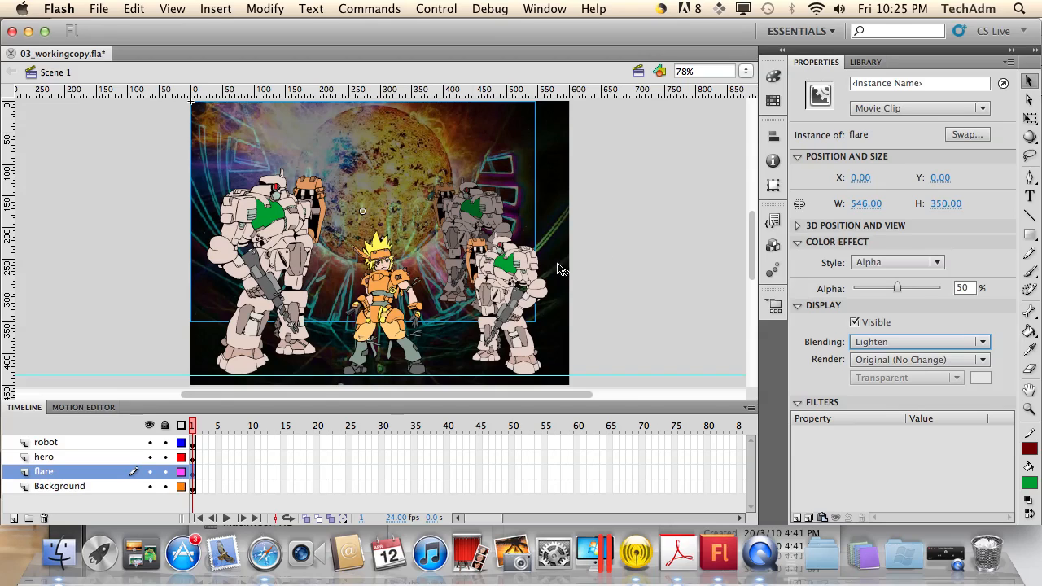
Try the Alpha, Add, Screen and Multiply blend modes on the front small robot, and restore Normal blending.
{"action": "left_click", "coordinate": [520, 275]}
{"action": "left_click", "coordinate": [879, 325]}
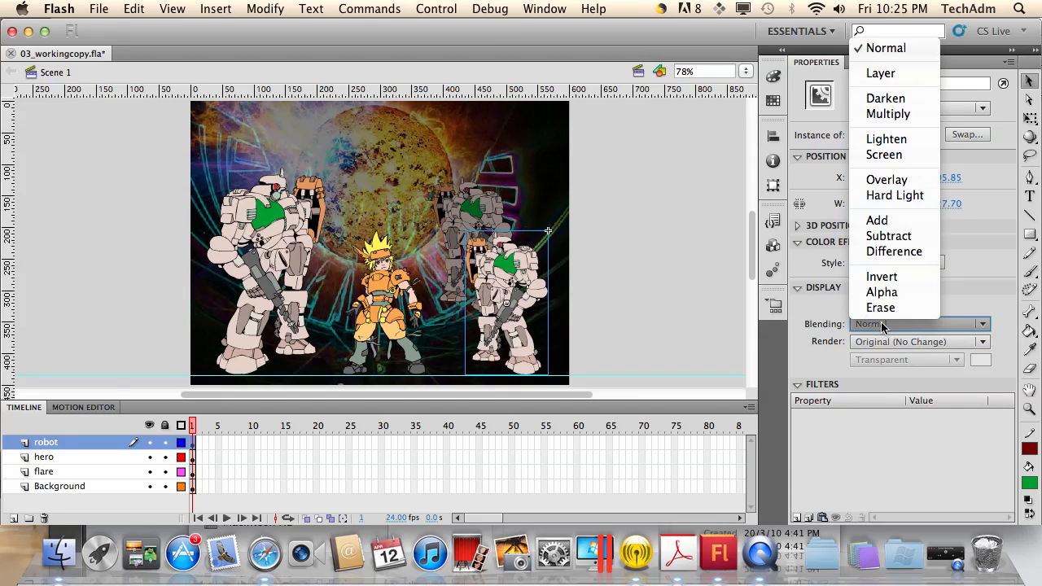
{"action": "left_click", "coordinate": [883, 293]}
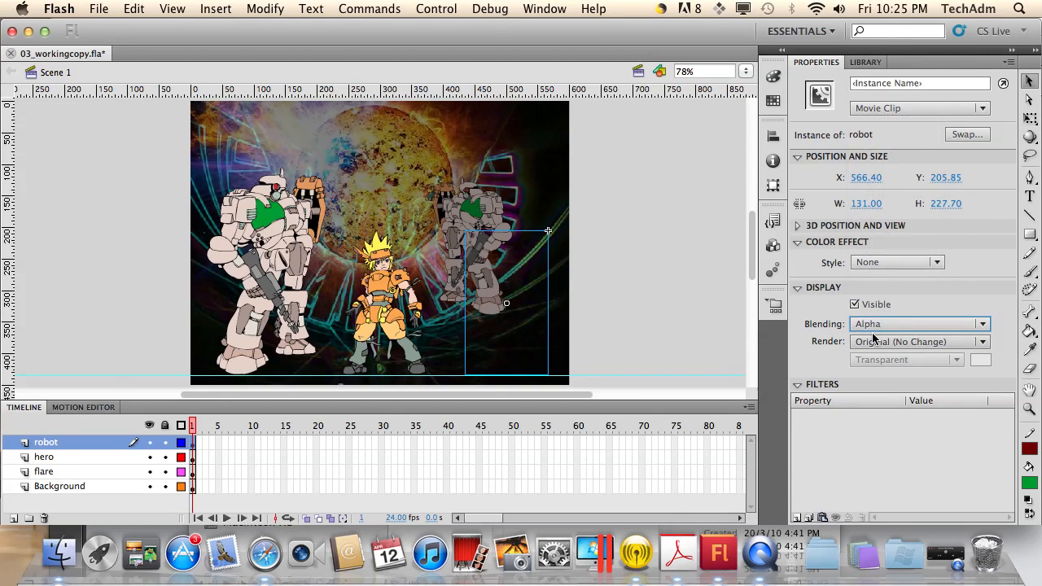
{"action": "left_click", "coordinate": [883, 326]}
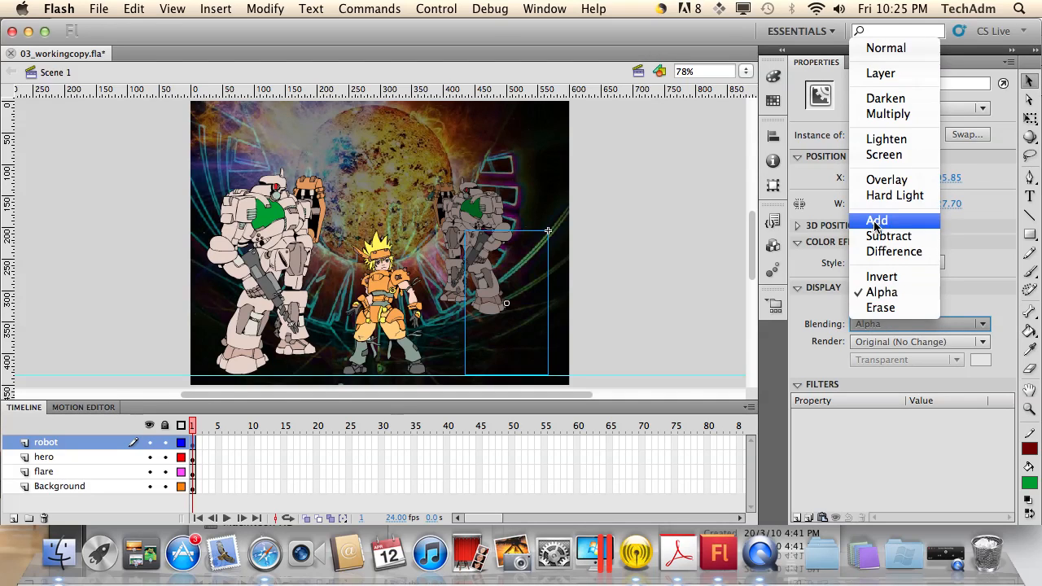
{"action": "left_click", "coordinate": [876, 223]}
{"action": "left_click", "coordinate": [872, 326]}
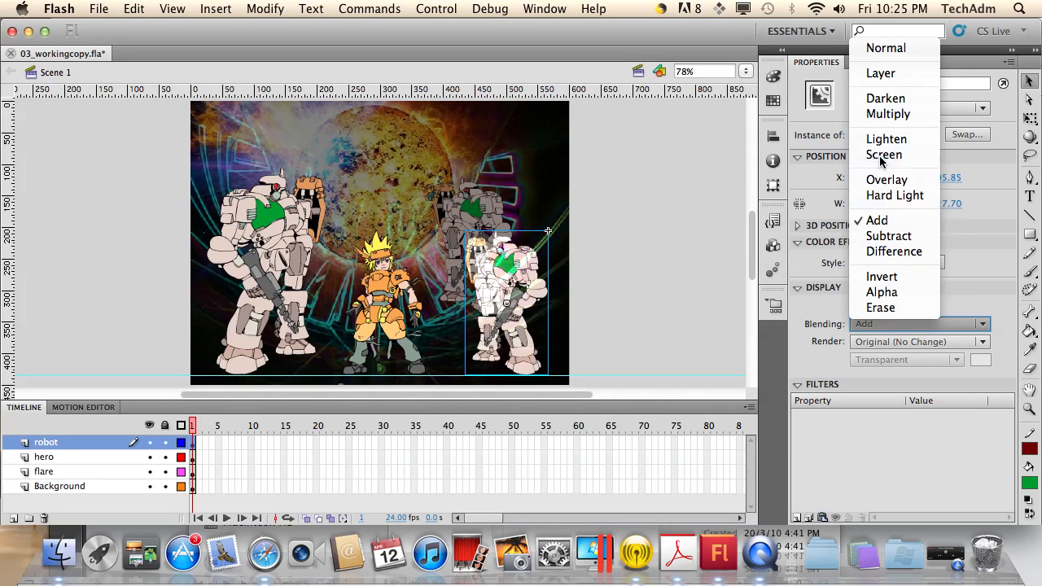
{"action": "left_click", "coordinate": [881, 160]}
{"action": "left_click", "coordinate": [877, 324]}
{"action": "left_click", "coordinate": [881, 120]}
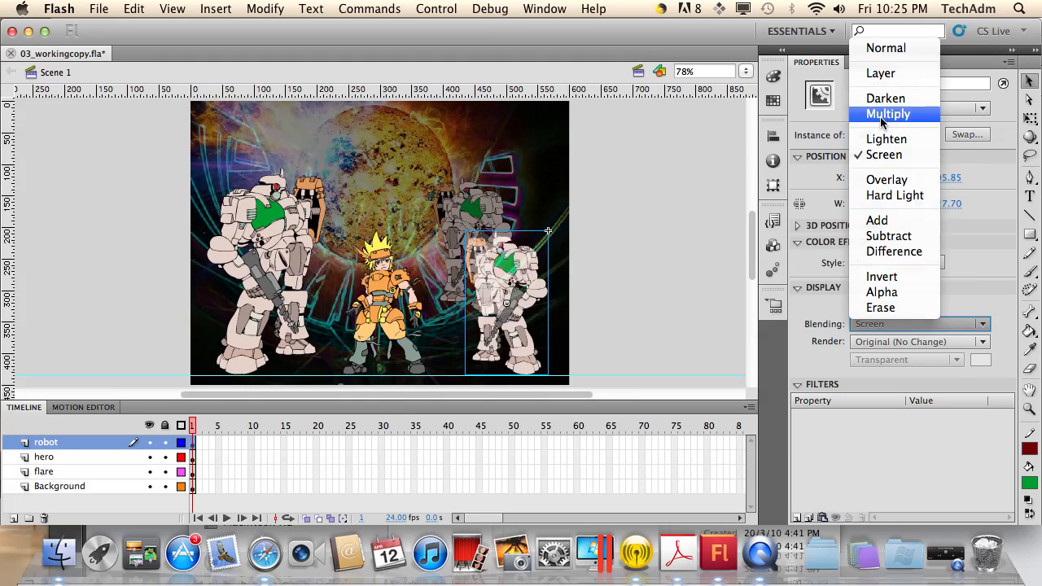
{"action": "left_click", "coordinate": [876, 326]}
{"action": "left_click", "coordinate": [886, 45]}
{"action": "left_click", "coordinate": [691, 226]}
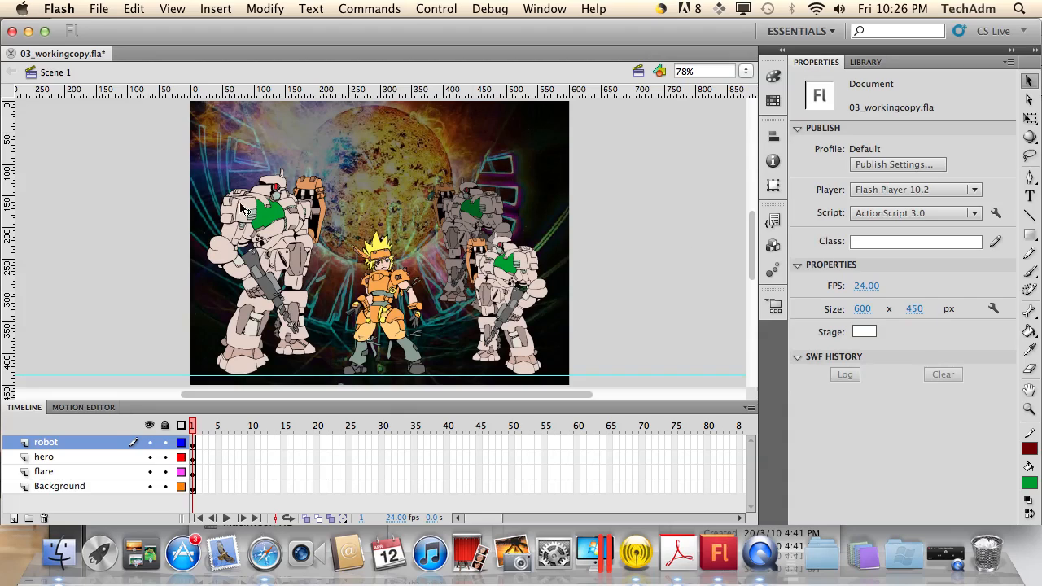
Add a Blur filter to the flare instance with Blur X and Blur Y at 10 px, and save the file.
{"action": "left_click", "coordinate": [377, 181]}
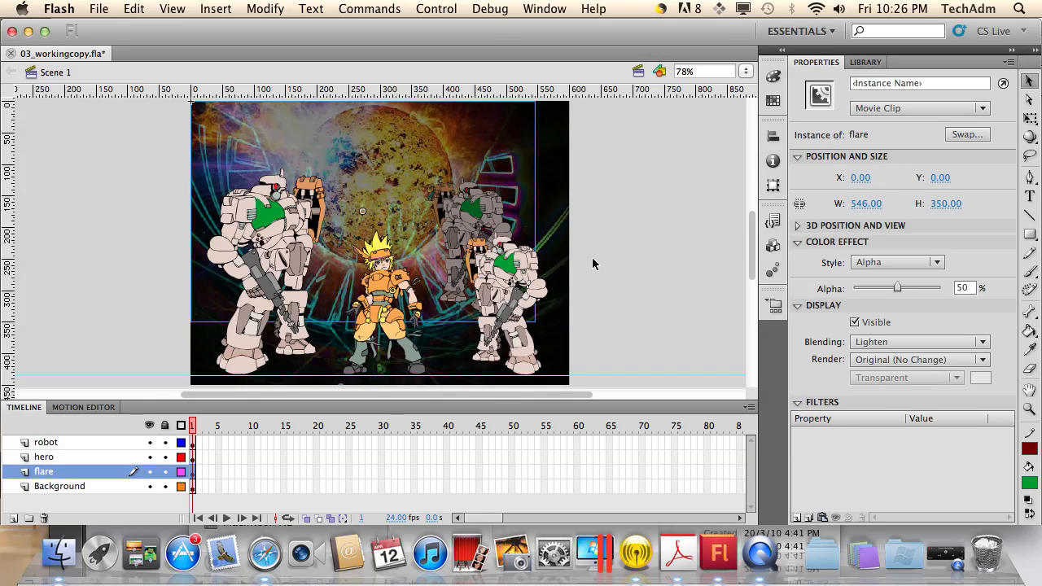
{"action": "left_click_drag", "start_coordinate": [753, 248], "coordinate": [752, 243]}
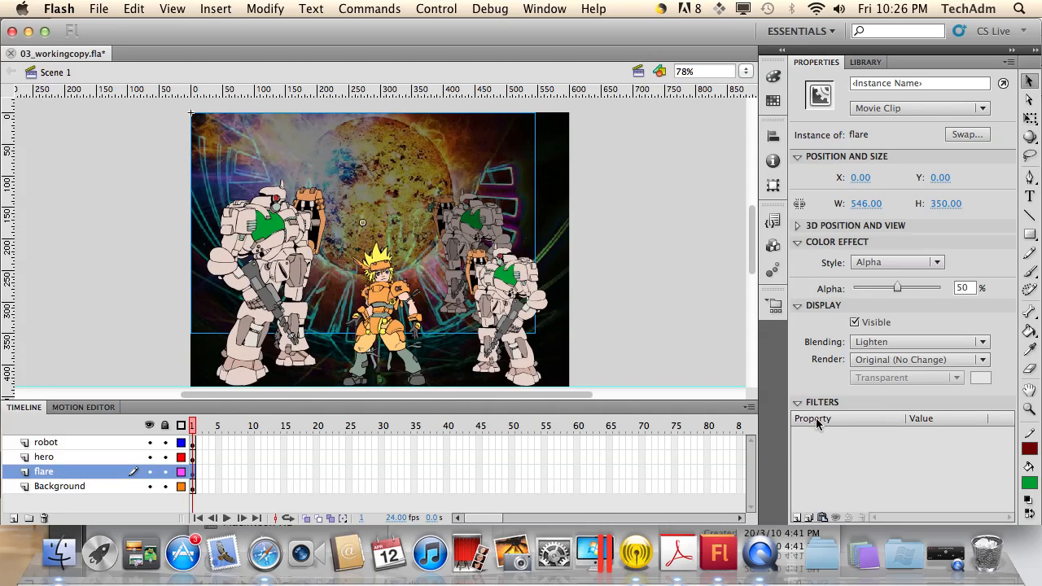
{"action": "left_click", "coordinate": [797, 518]}
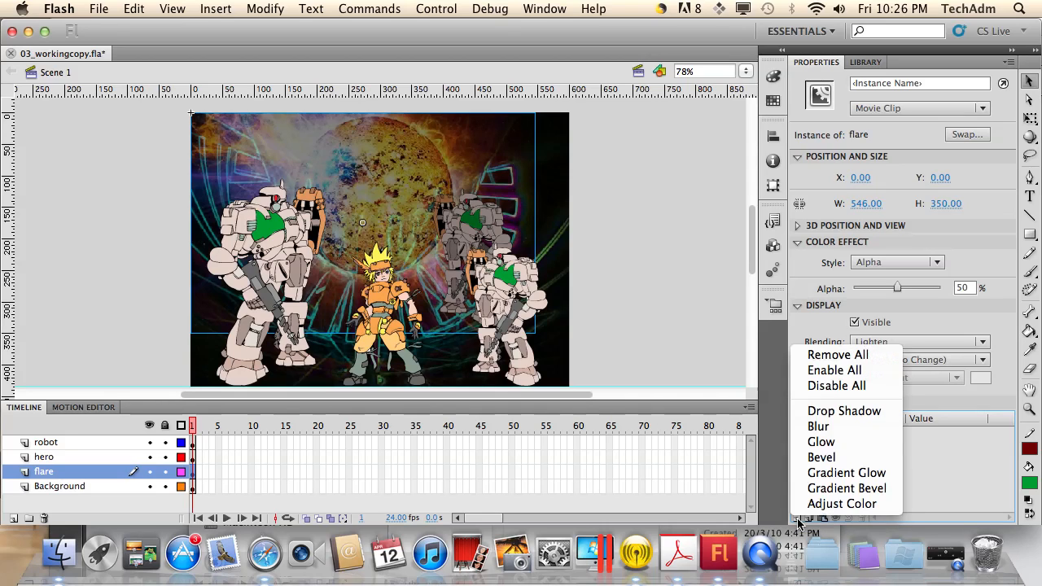
{"action": "left_click", "coordinate": [818, 426]}
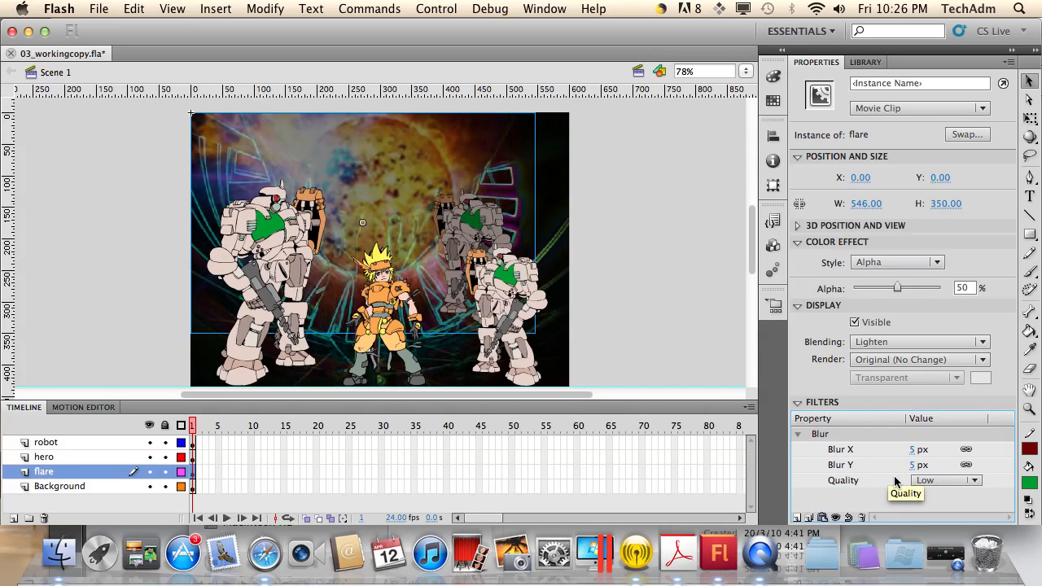
{"action": "left_click_drag", "start_coordinate": [913, 466], "coordinate": [919, 468]}
{"action": "left_click", "coordinate": [919, 465]}
{"action": "type", "text": "1"}
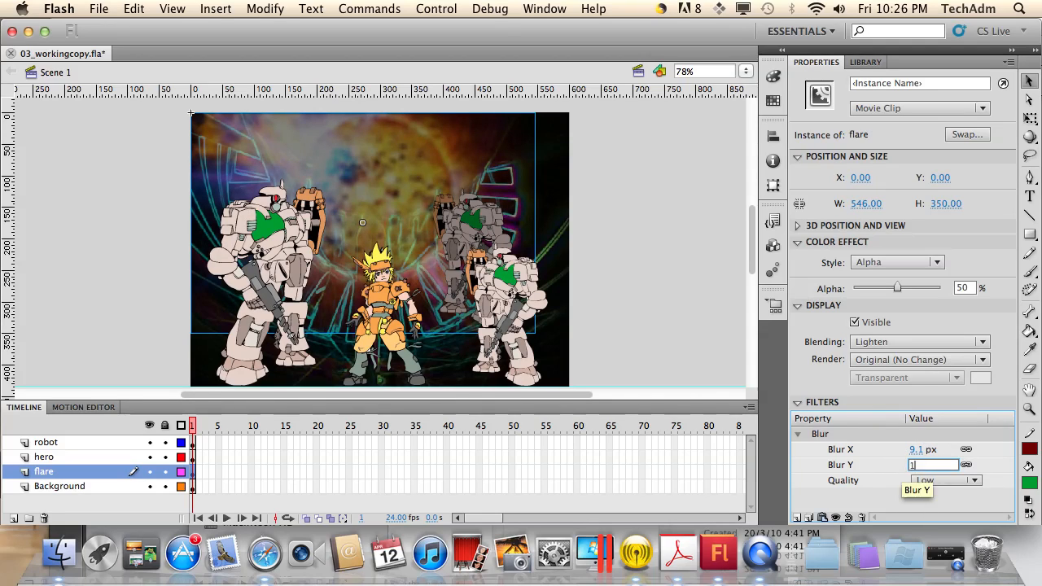
{"action": "type", "text": "0"}
{"action": "key", "text": "Return"}
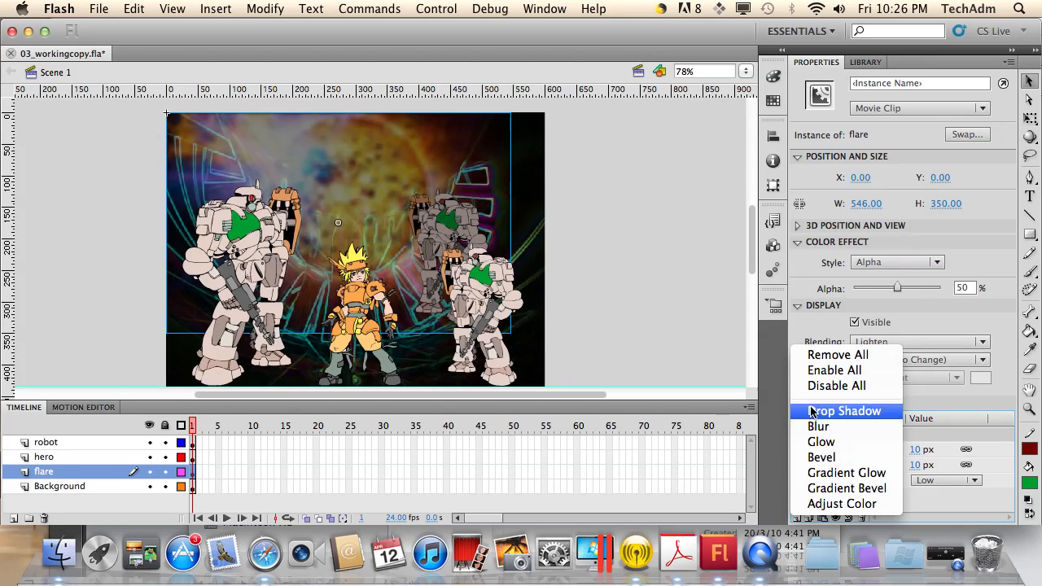
{"action": "left_click", "coordinate": [780, 469]}
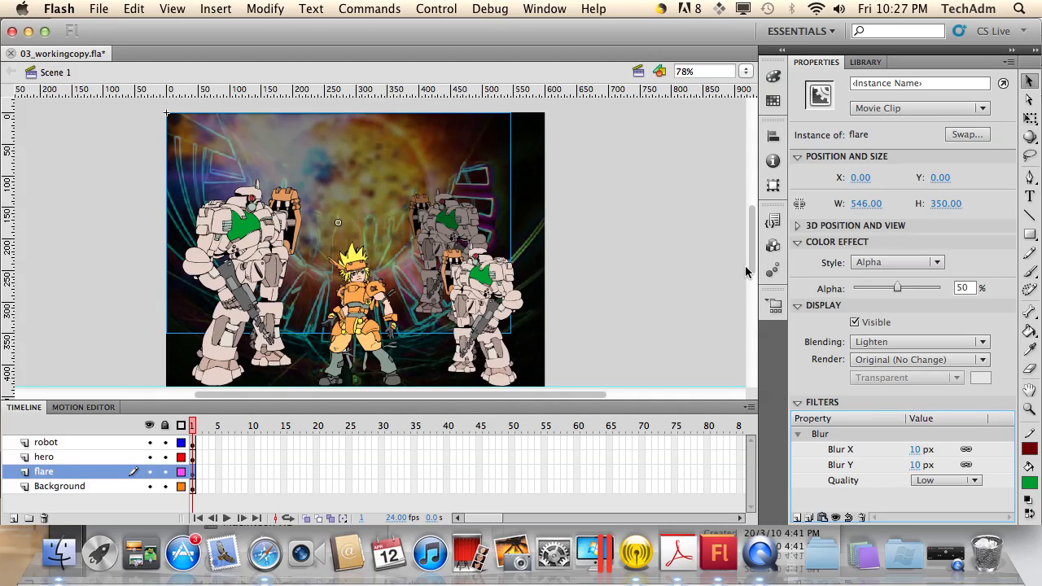
{"action": "key", "text": "super+s"}
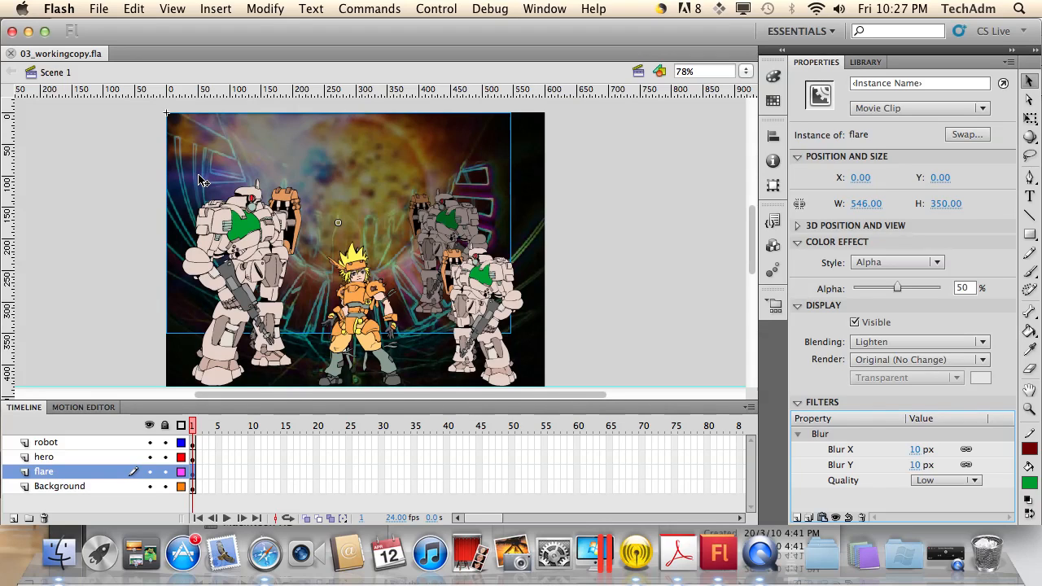
Add a new layer named text above the robot layer and activate the Text tool.
{"action": "left_click", "coordinate": [73, 442]}
{"action": "left_click", "coordinate": [13, 518]}
{"action": "double_click", "coordinate": [47, 442]}
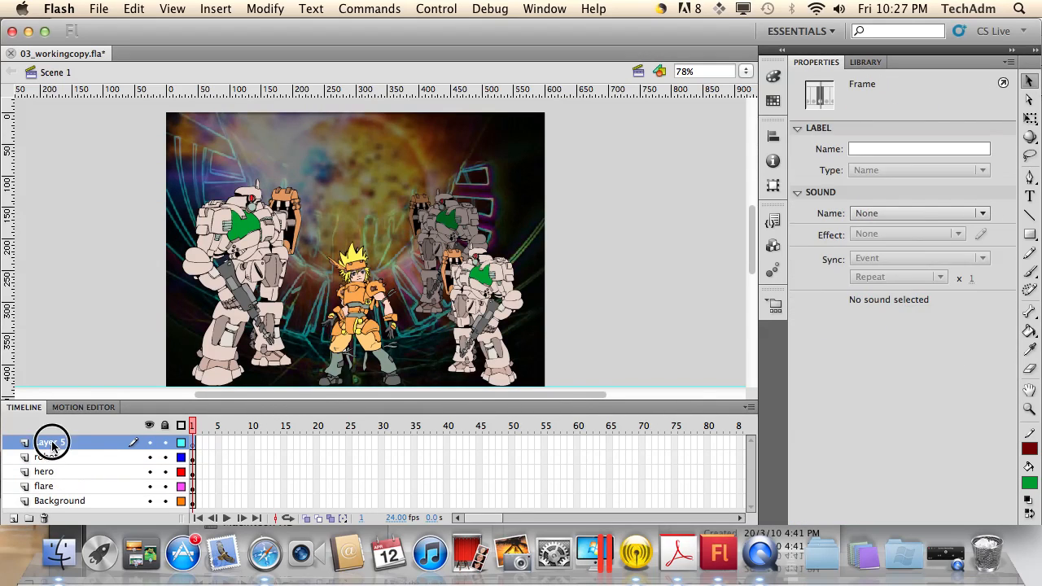
{"action": "type", "text": "text"}
{"action": "key", "text": "Return"}
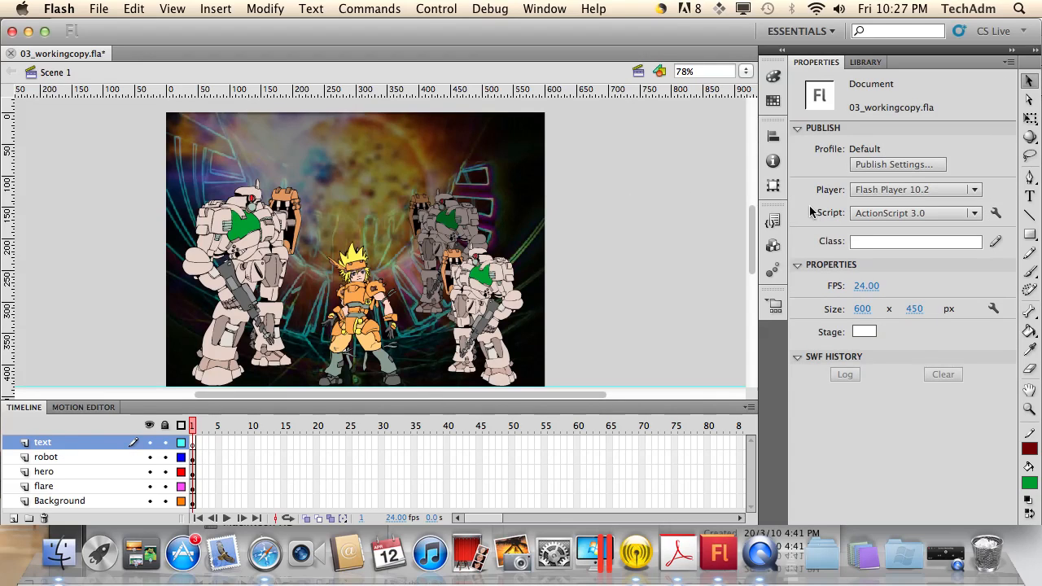
{"action": "left_click", "coordinate": [1030, 197]}
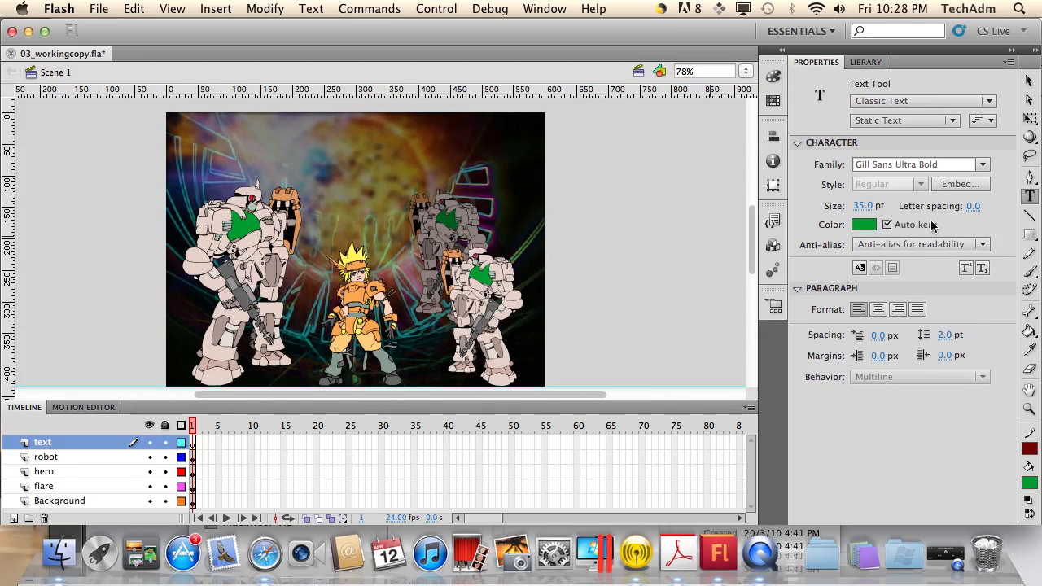
Browse the font families and set the Text tool's font to Copperplate Gothic Bold.
{"action": "left_click", "coordinate": [983, 166]}
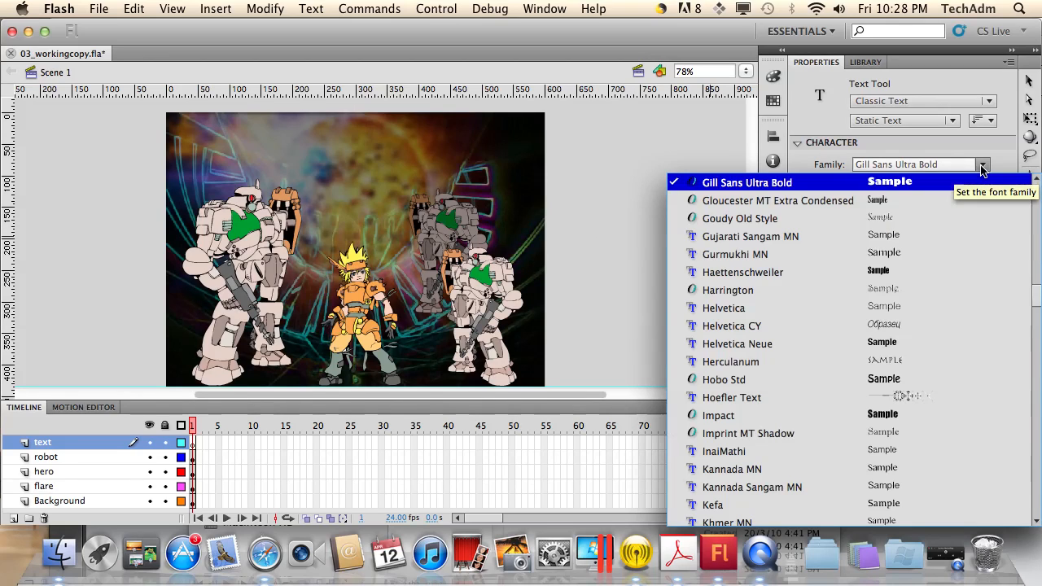
{"action": "scroll", "coordinate": [1038, 295], "scroll_direction": "down", "scroll_amount": 1}
{"action": "scroll", "coordinate": [1038, 295], "scroll_direction": "down", "scroll_amount": 20}
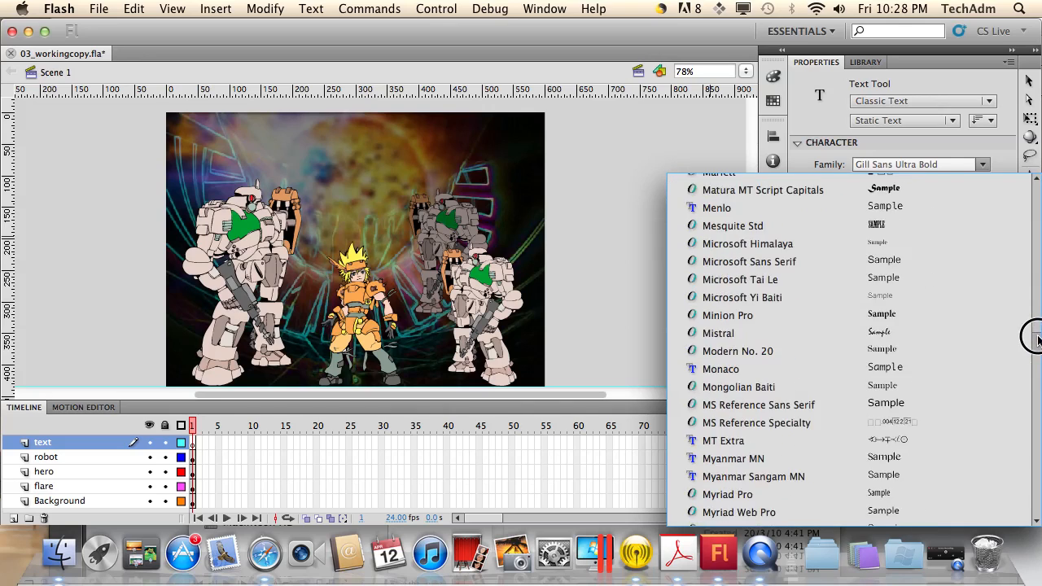
{"action": "scroll", "coordinate": [850, 347], "scroll_direction": "down", "scroll_amount": 2}
{"action": "scroll", "coordinate": [850, 347], "scroll_direction": "up", "scroll_amount": 4}
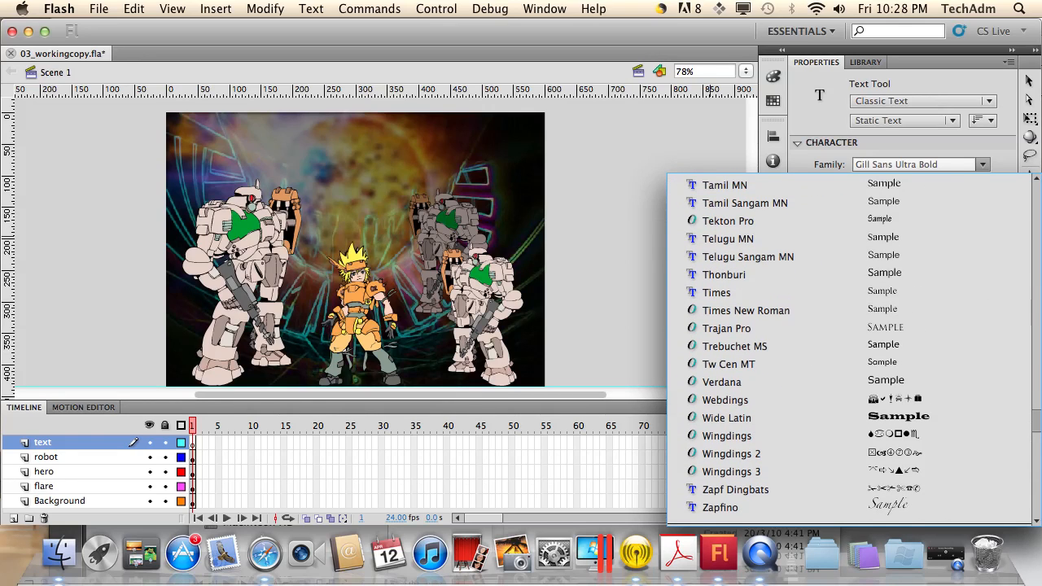
{"action": "scroll", "coordinate": [850, 347], "scroll_direction": "up", "scroll_amount": 4}
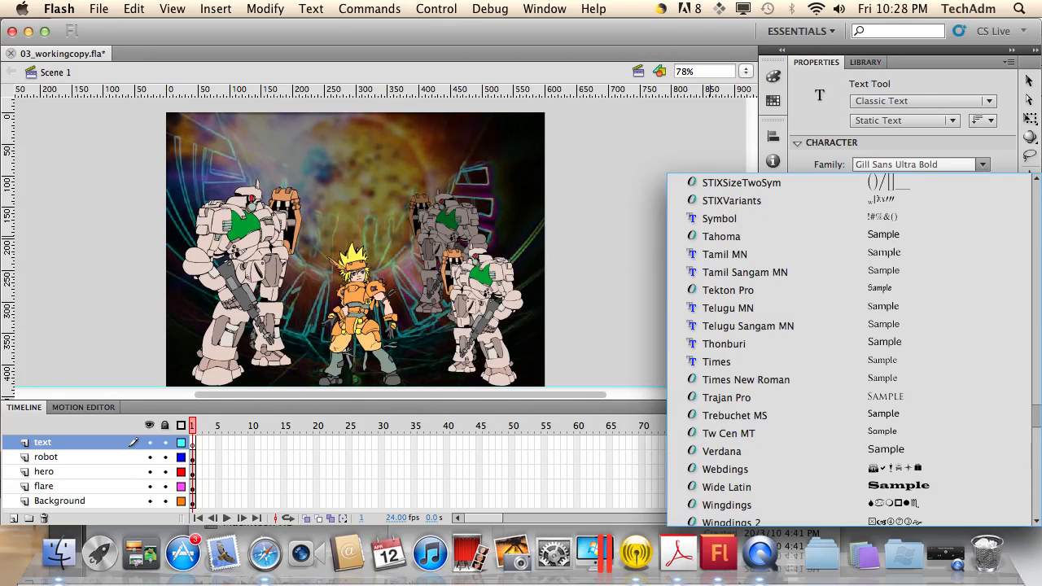
{"action": "scroll", "coordinate": [850, 347], "scroll_direction": "up", "scroll_amount": 20}
{"action": "scroll", "coordinate": [850, 346], "scroll_direction": "up", "scroll_amount": 8}
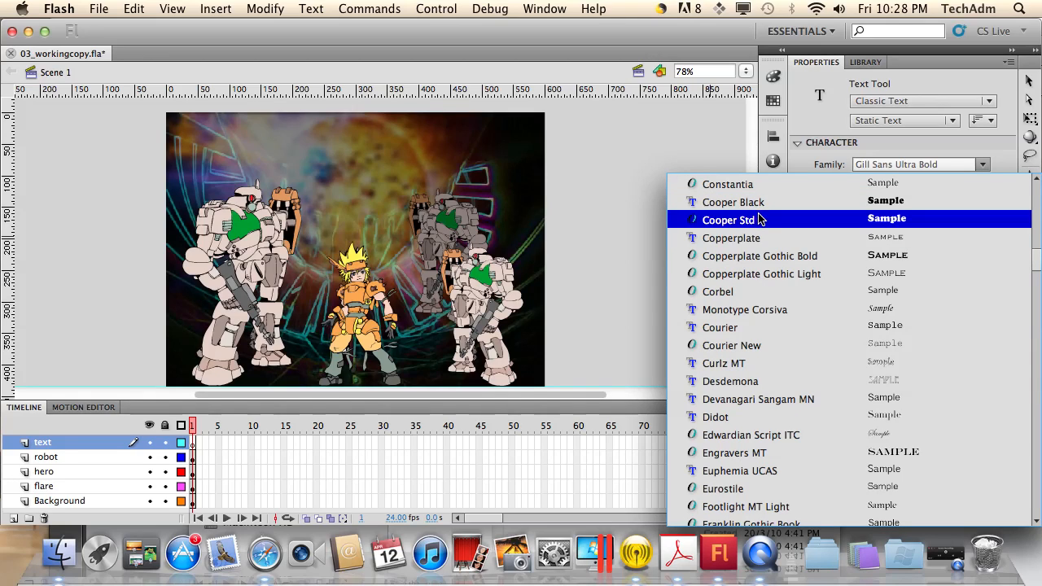
{"action": "left_click", "coordinate": [756, 254]}
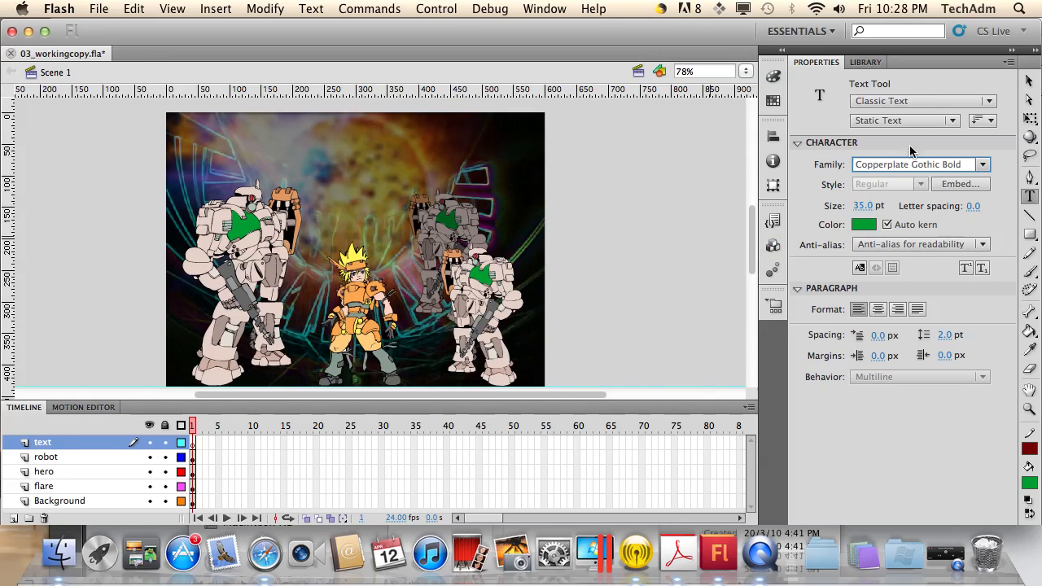
Set the Text tool to TLF Text of the Read Only type with the Eurostile font family.
{"action": "left_click", "coordinate": [969, 103]}
{"action": "left_click", "coordinate": [890, 100]}
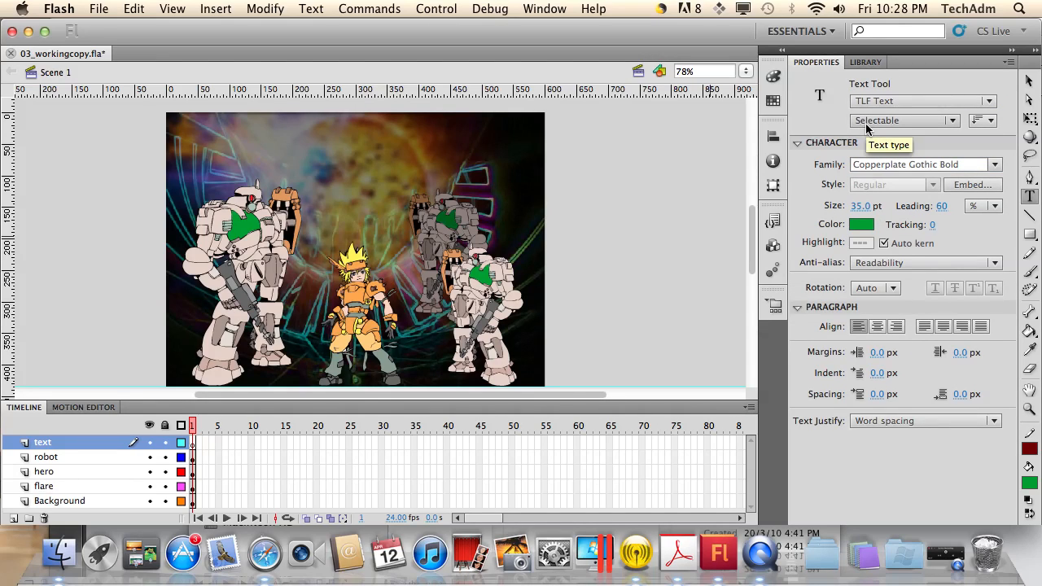
{"action": "left_click", "coordinate": [868, 121]}
{"action": "left_click", "coordinate": [868, 122]}
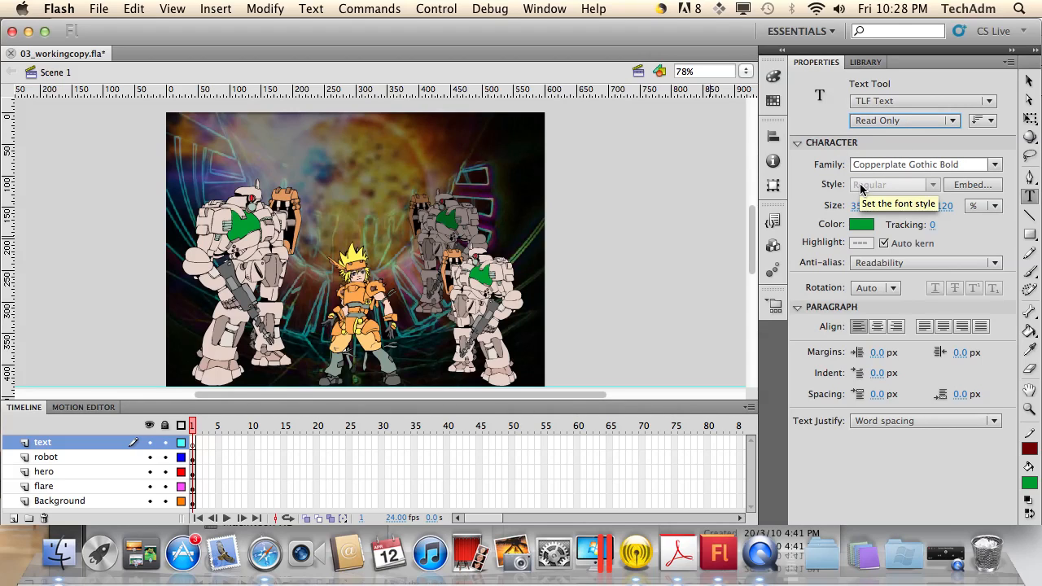
{"action": "left_click", "coordinate": [985, 166]}
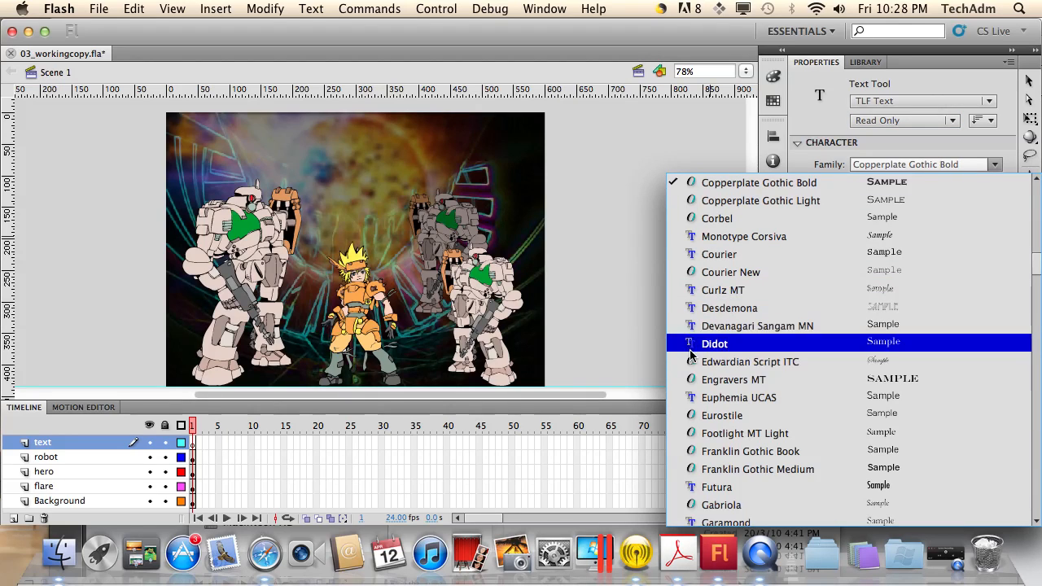
{"action": "left_click", "coordinate": [713, 417]}
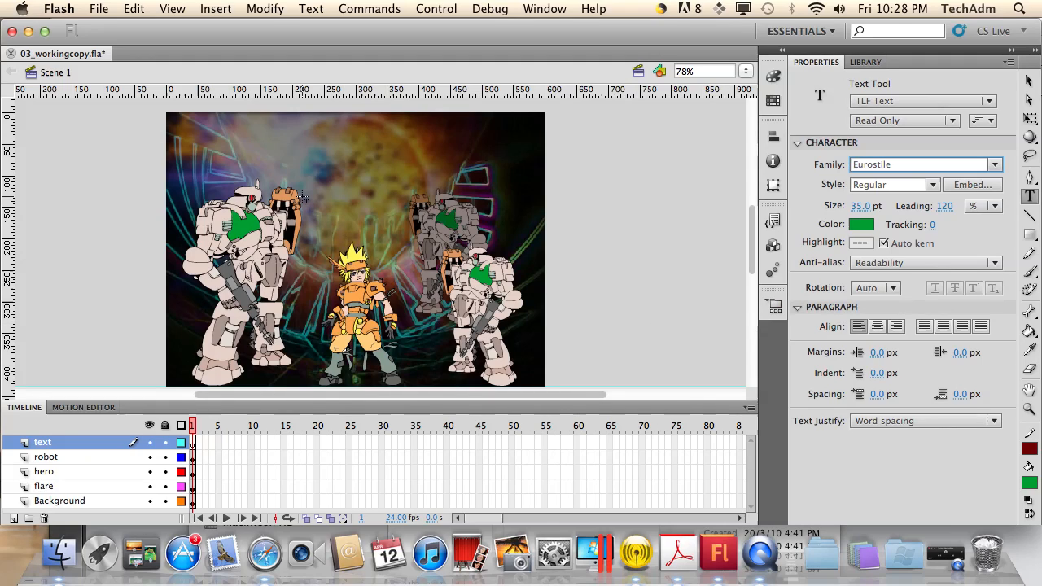
Add the title text MechWars on the stage above the hero and set its size to 69 pt.
{"action": "left_click", "coordinate": [275, 150]}
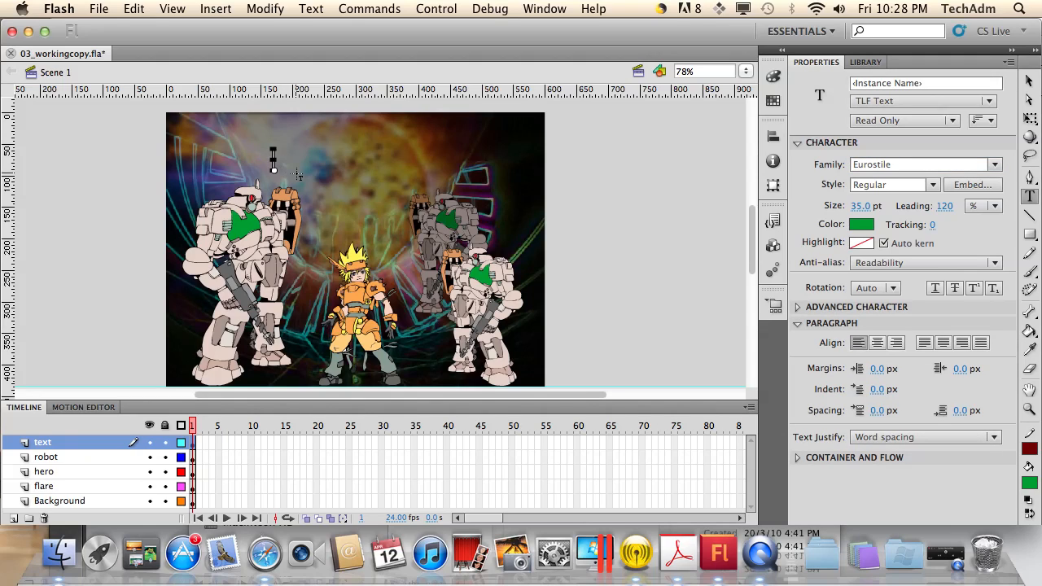
{"action": "type", "text": "MechWars"}
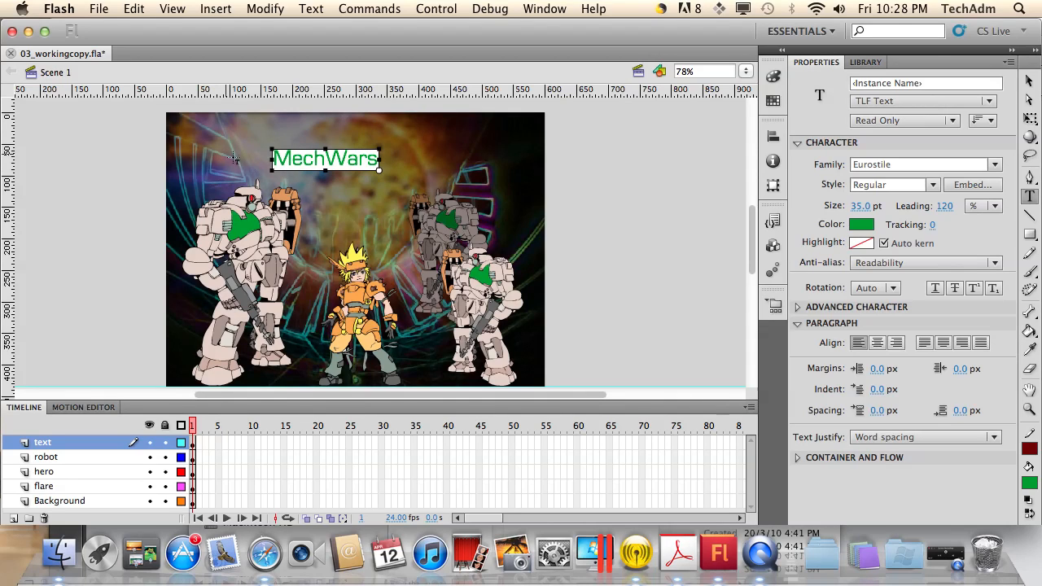
{"action": "left_click", "coordinate": [865, 207]}
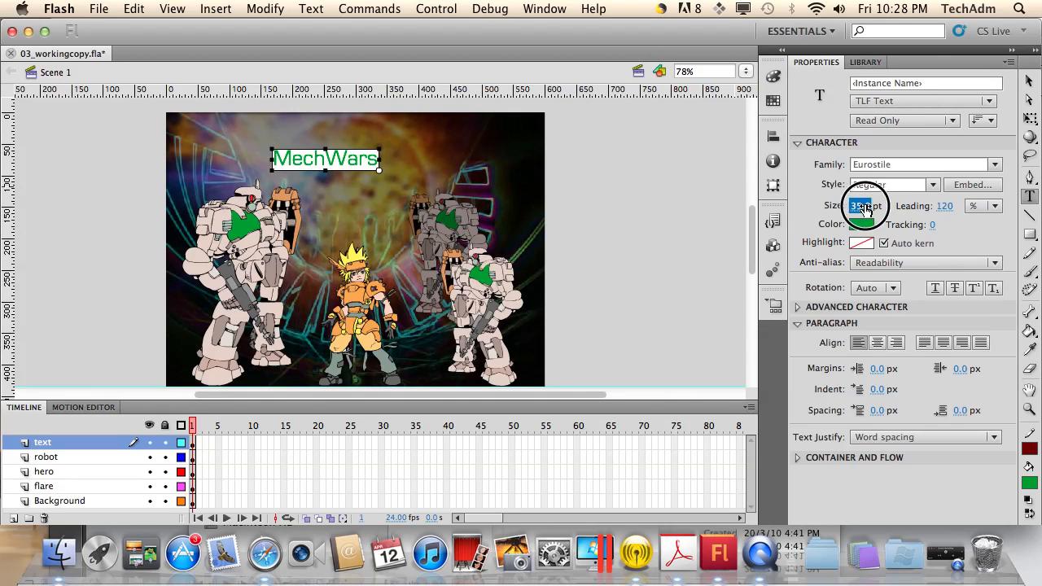
{"action": "left_click_drag", "start_coordinate": [868, 210], "coordinate": [864, 210]}
{"action": "left_click", "coordinate": [276, 158]}
{"action": "left_click_drag", "start_coordinate": [276, 159], "coordinate": [251, 161]}
{"action": "left_click_drag", "start_coordinate": [863, 208], "coordinate": [898, 207]}
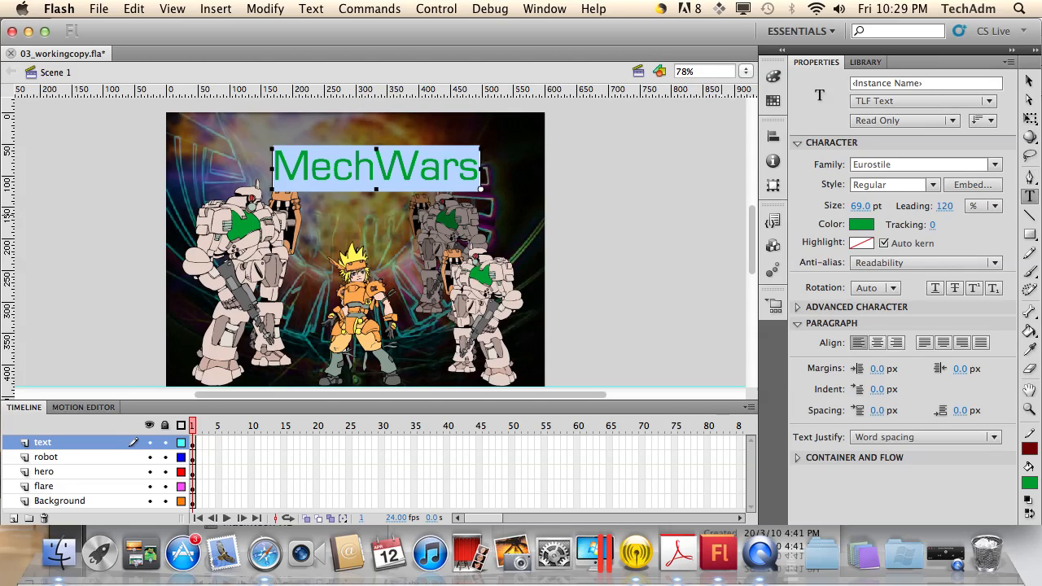
Move the MechWars title to about X 179, Y 41 and change its text color to white.
{"action": "left_click", "coordinate": [1028, 82]}
{"action": "left_click_drag", "start_coordinate": [390, 168], "coordinate": [397, 158]}
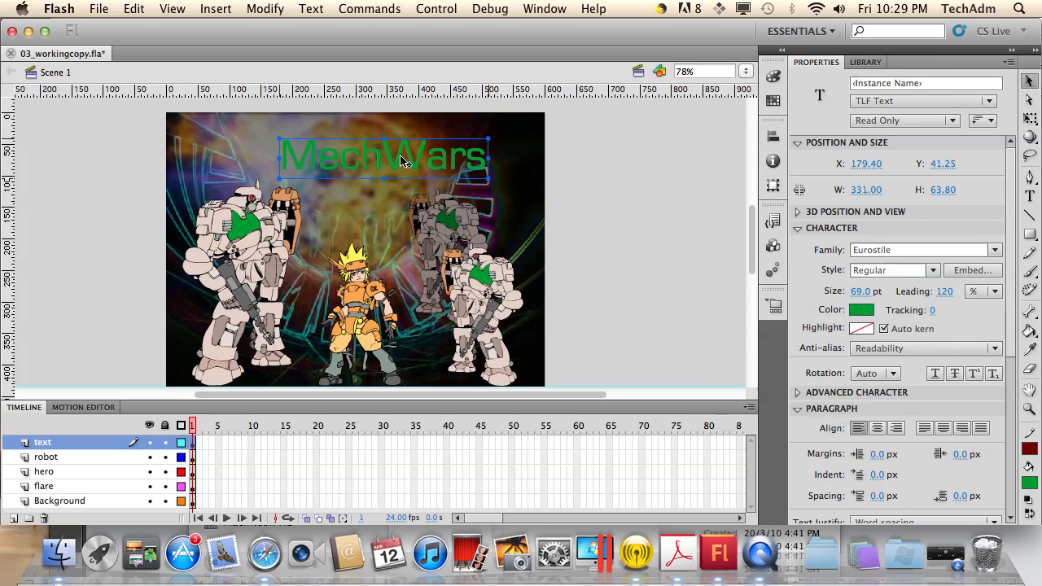
{"action": "double_click", "coordinate": [405, 162]}
{"action": "left_click_drag", "start_coordinate": [287, 157], "coordinate": [511, 164]}
{"action": "left_click", "coordinate": [861, 225]}
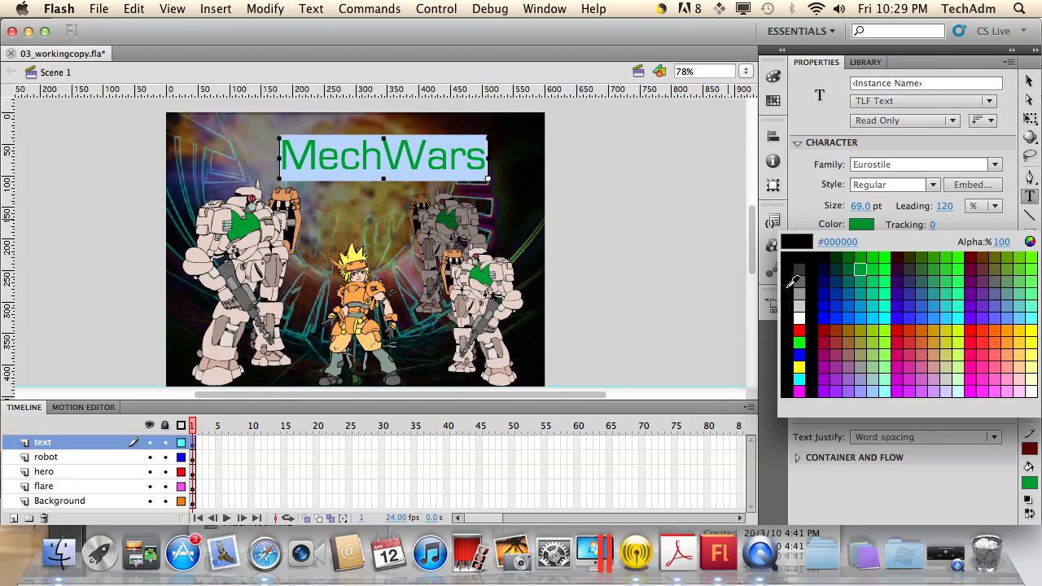
{"action": "left_click", "coordinate": [801, 316]}
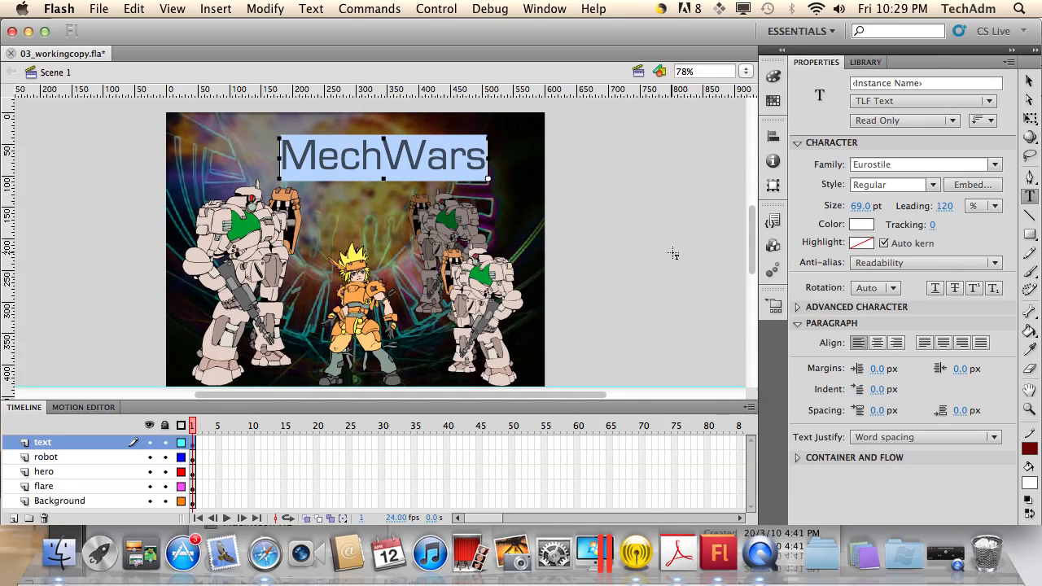
{"action": "left_click", "coordinate": [1028, 80]}
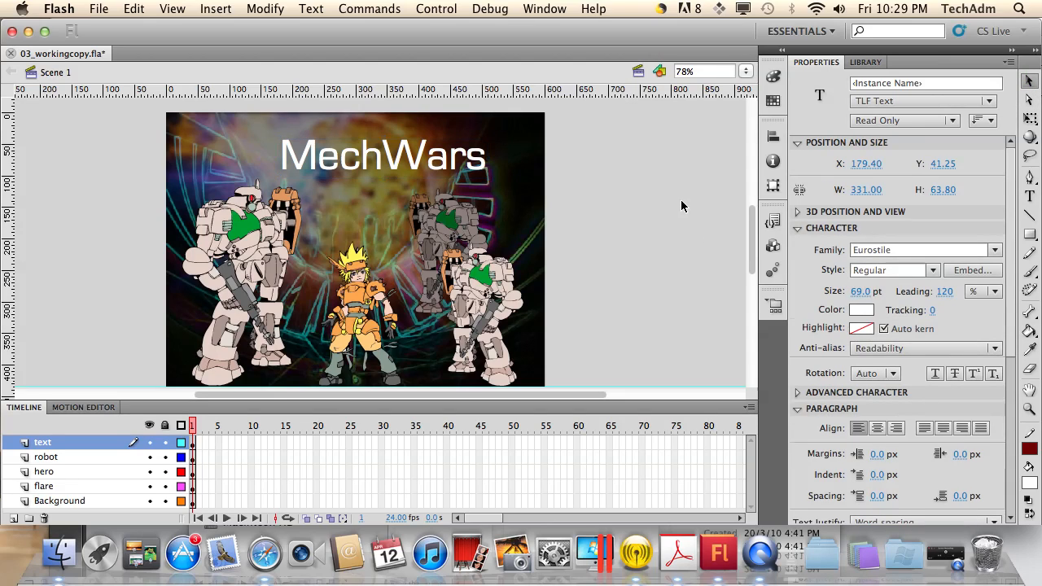
{"action": "left_click", "coordinate": [681, 207]}
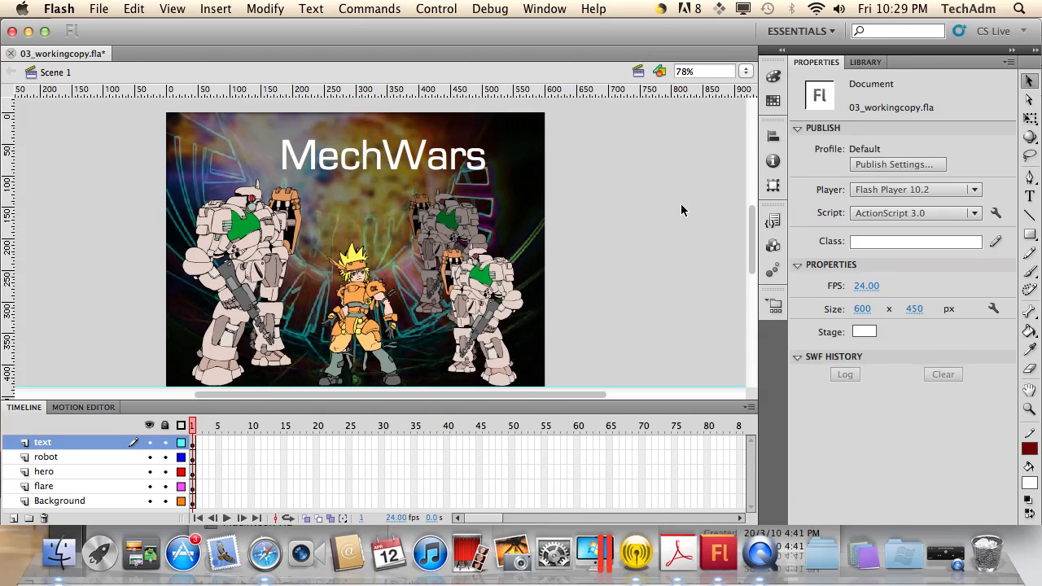
Tilt the MechWars title in perspective with the 3D Rotation tool so its first letters appear larger and its last letters recede.
{"action": "left_click", "coordinate": [412, 165]}
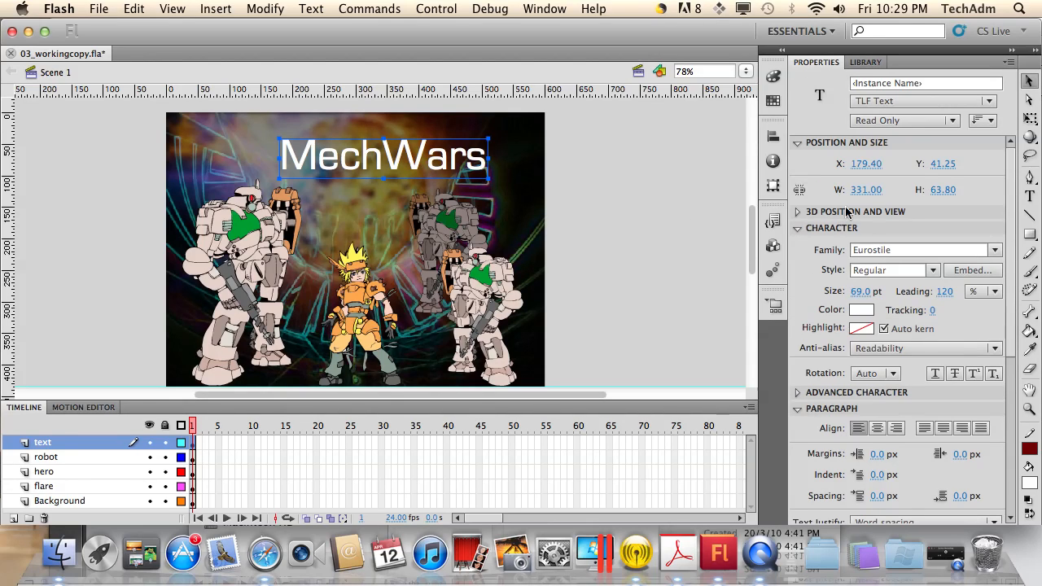
{"action": "left_click", "coordinate": [1029, 140]}
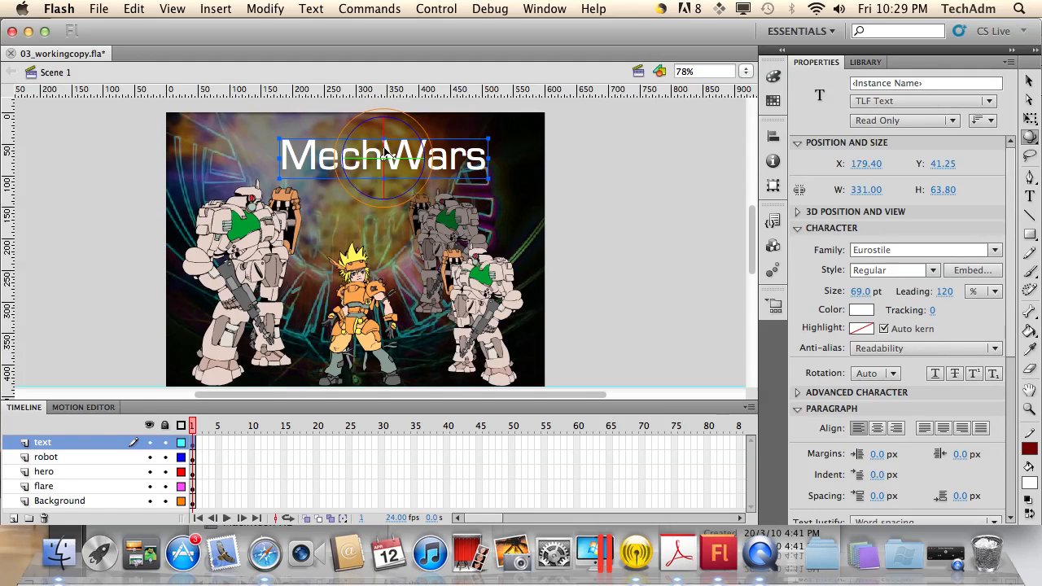
{"action": "left_click_drag", "start_coordinate": [384, 144], "coordinate": [385, 173]}
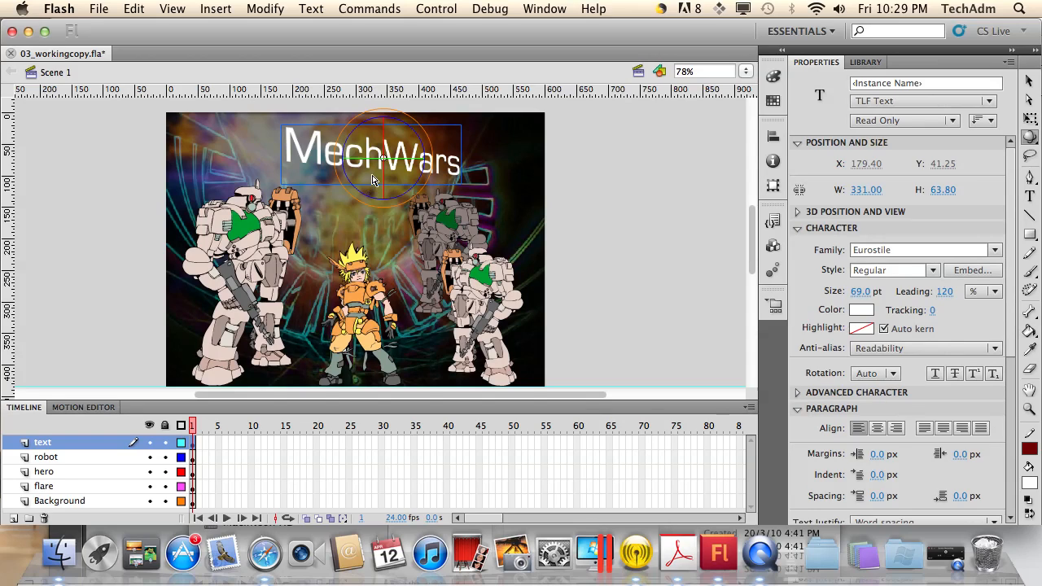
{"action": "mouse_move", "coordinate": [335, 150]}
{"action": "left_mouse_down"}
{"action": "mouse_move", "coordinate": [336, 163]}
{"action": "mouse_move", "coordinate": [336, 152]}
{"action": "left_mouse_up"}
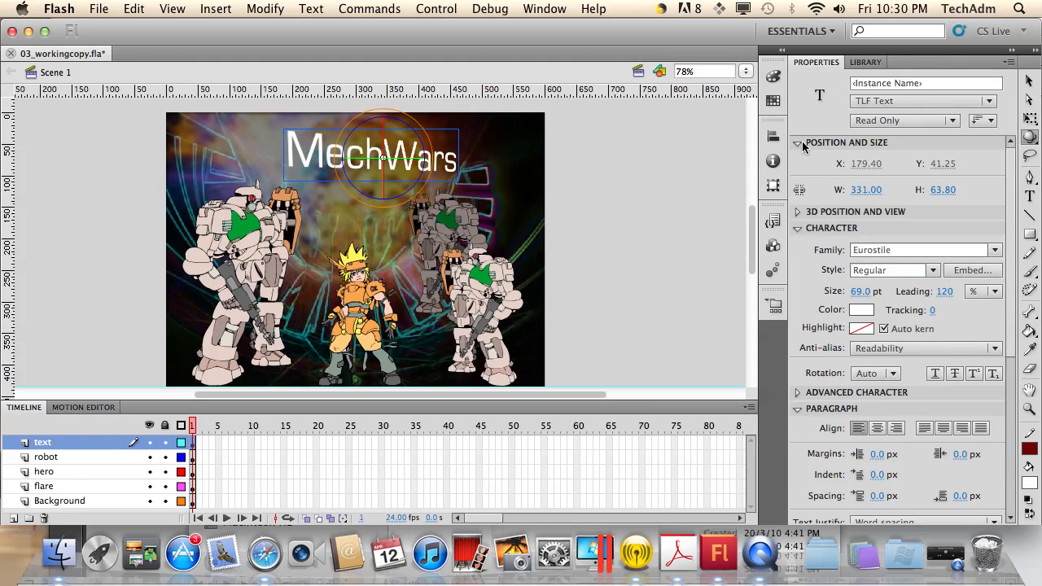
{"action": "left_click", "coordinate": [1028, 81]}
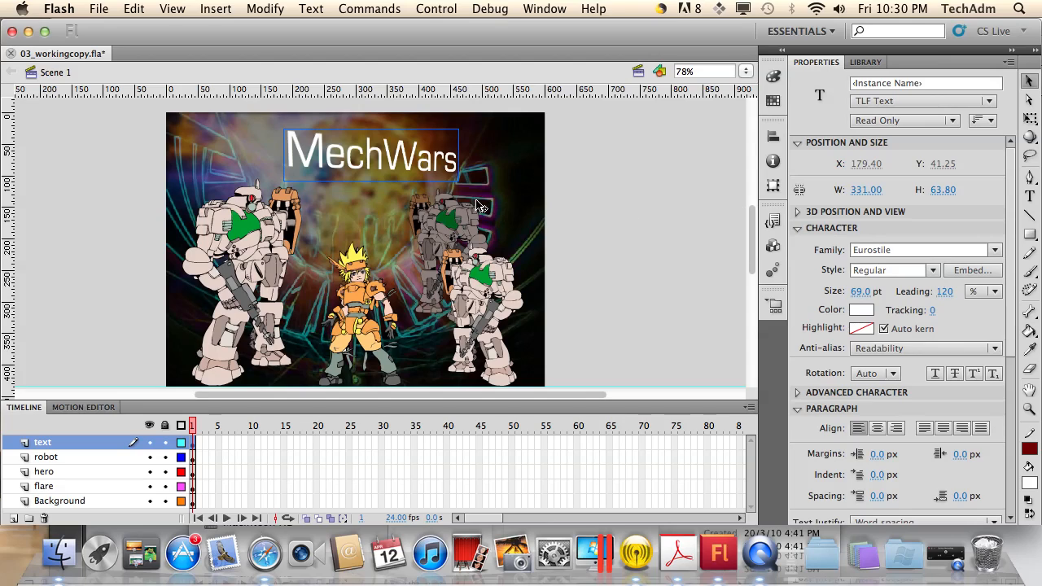
Move the MechWars title down and to the left, and rotate it further around its vertical axis with the 3D Rotation tool.
{"action": "left_click_drag", "start_coordinate": [398, 158], "coordinate": [370, 186]}
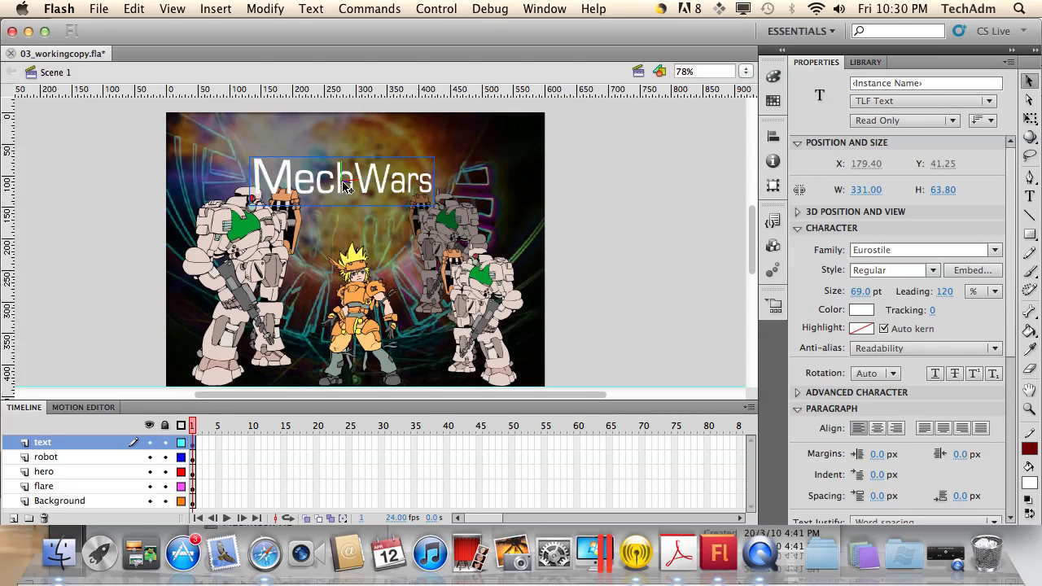
{"action": "left_click", "coordinate": [1029, 137]}
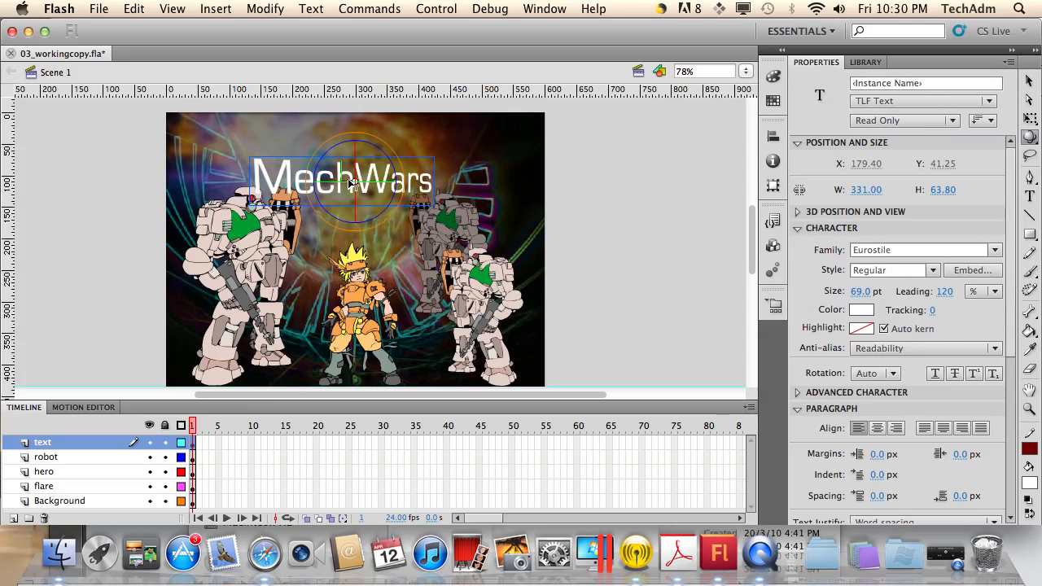
{"action": "mouse_move", "coordinate": [345, 188]}
{"action": "left_mouse_down"}
{"action": "mouse_move", "coordinate": [337, 182]}
{"action": "mouse_move", "coordinate": [357, 195]}
{"action": "left_mouse_up"}
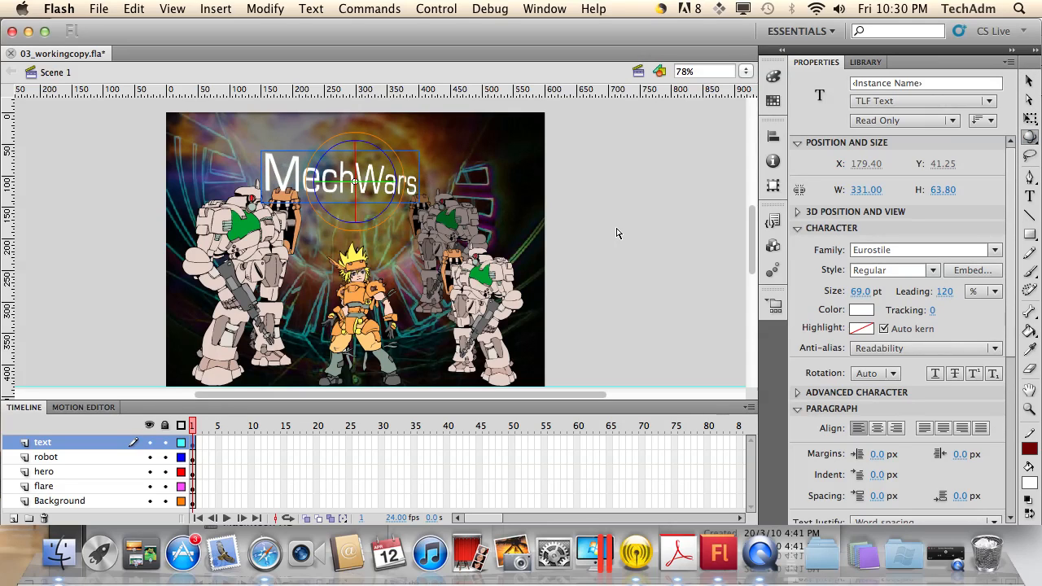
{"action": "left_click", "coordinate": [1029, 81]}
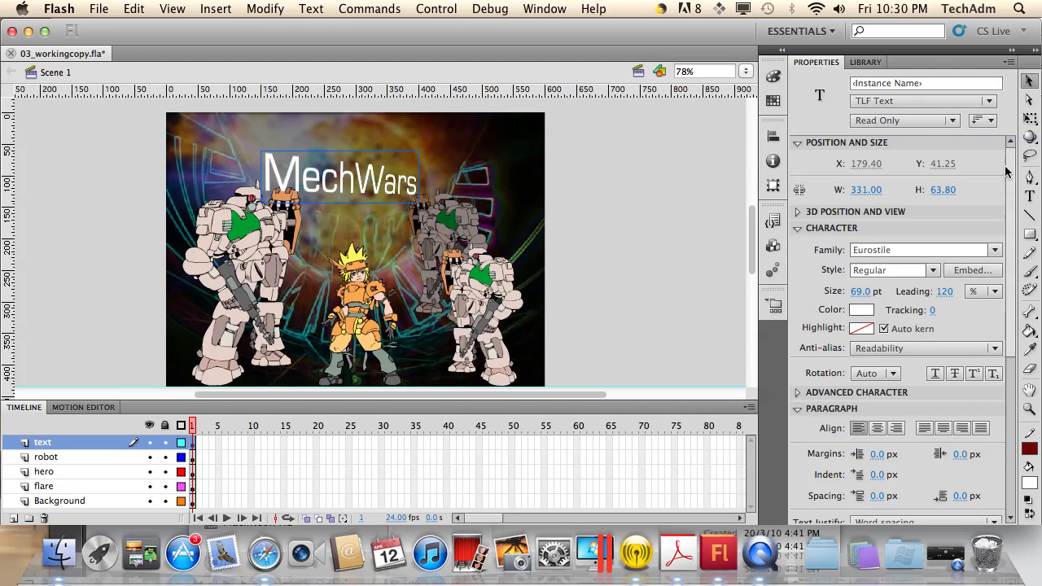
Shift and enlarge the MechWars title with the 3D Translation tool to a 3D center of about X 310.1, Y 136.3, Z -181.8.
{"action": "left_click_drag", "start_coordinate": [1030, 137], "coordinate": [947, 156]}
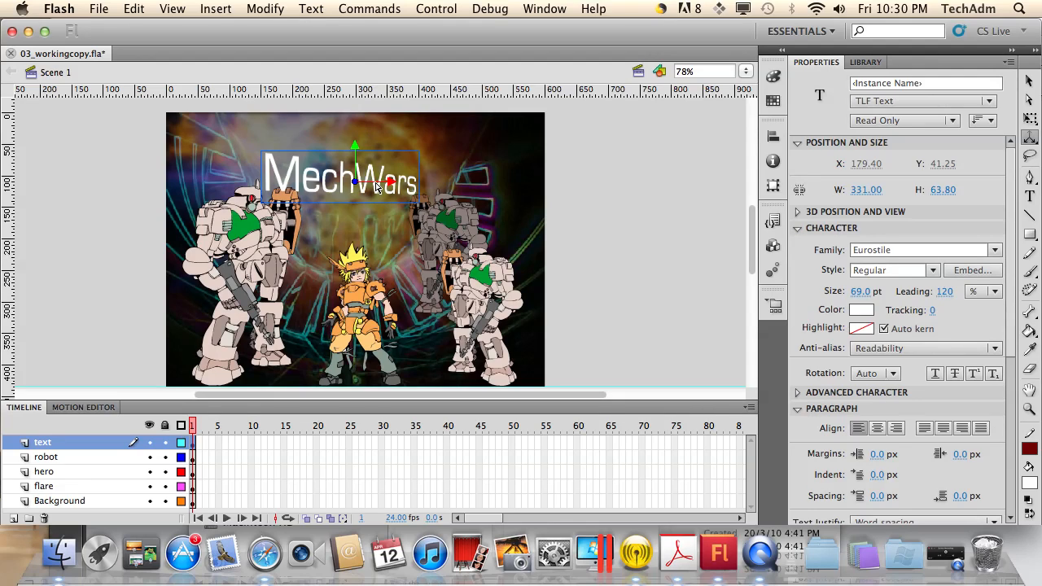
{"action": "mouse_move", "coordinate": [390, 186]}
{"action": "left_mouse_down"}
{"action": "mouse_move", "coordinate": [378, 186]}
{"action": "mouse_move", "coordinate": [461, 184]}
{"action": "mouse_move", "coordinate": [387, 184]}
{"action": "left_mouse_up"}
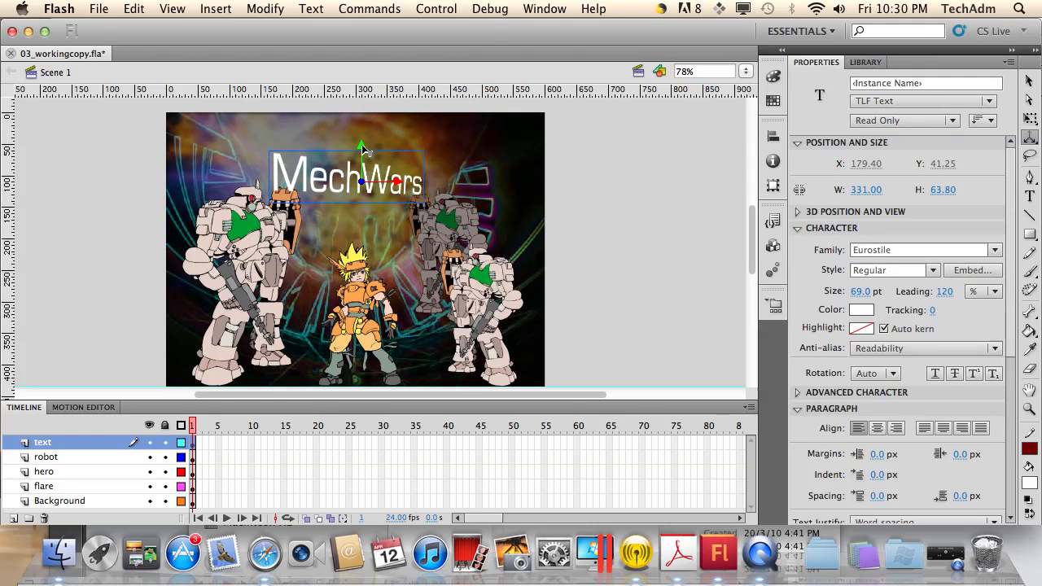
{"action": "left_click_drag", "start_coordinate": [361, 147], "coordinate": [352, 288]}
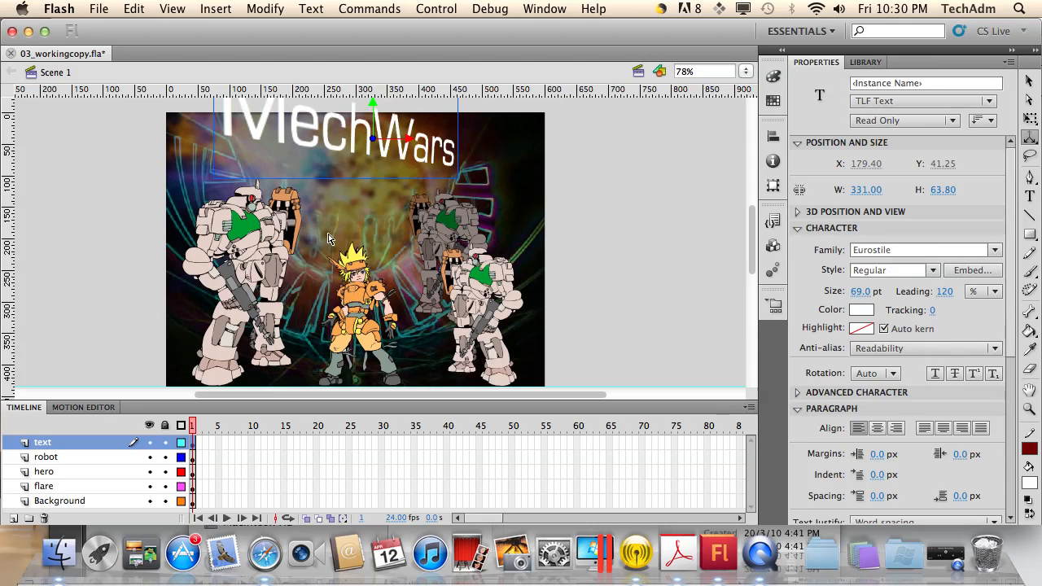
{"action": "left_click_drag", "start_coordinate": [375, 106], "coordinate": [368, 143]}
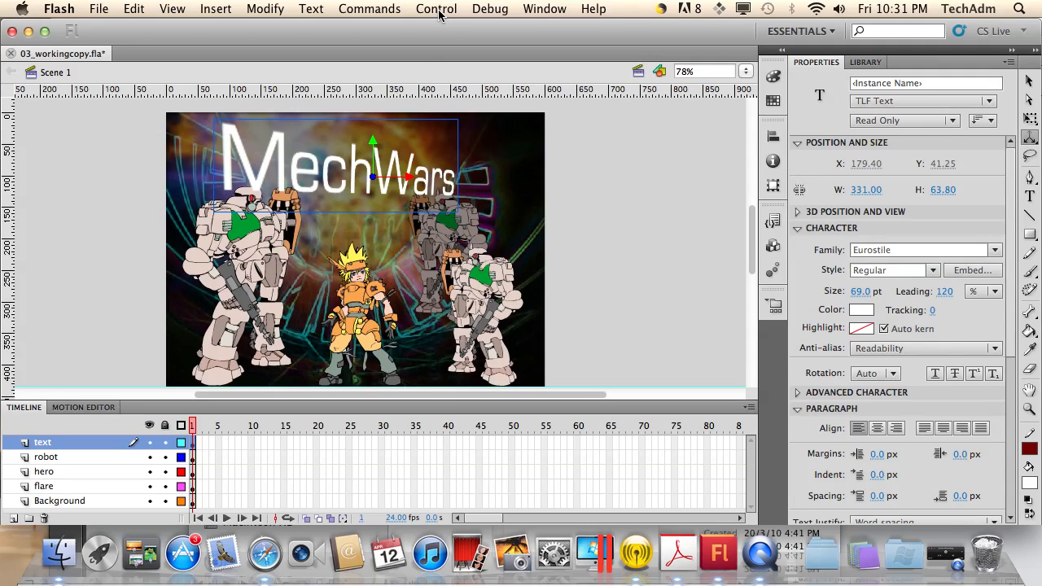
Remove the 3D transformation from the MechWars title using the Transform settings.
{"action": "left_click", "coordinate": [540, 10]}
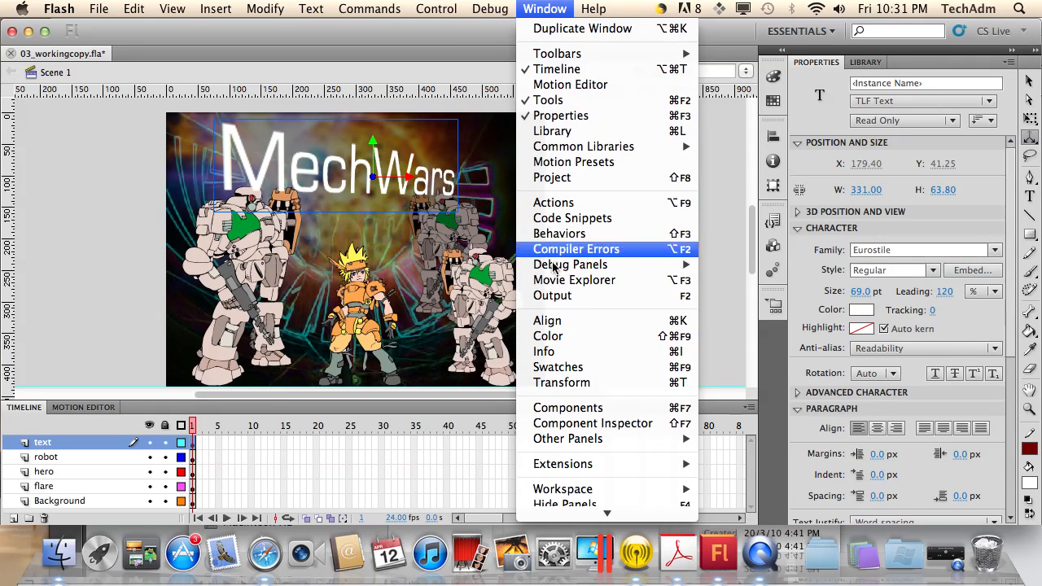
{"action": "left_click", "coordinate": [560, 383]}
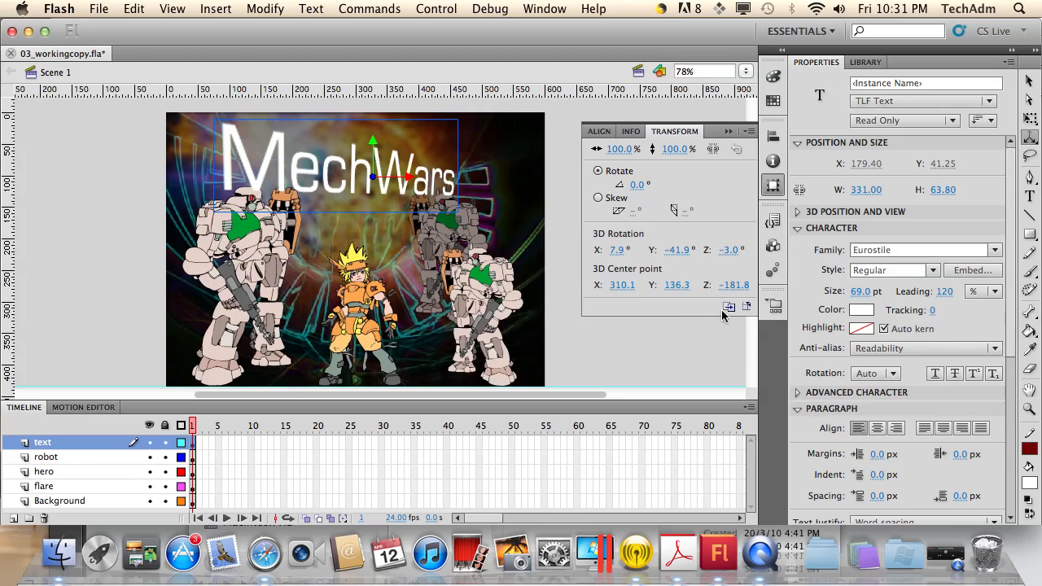
{"action": "left_click", "coordinate": [747, 308]}
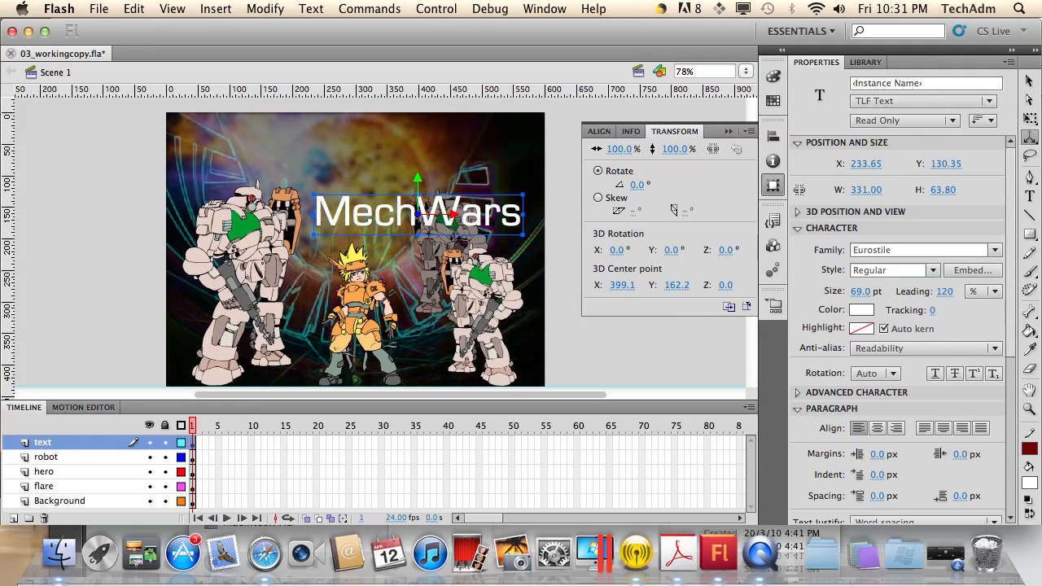
Undock the Tools panel and float it in the empty area beside the stage artwork.
{"action": "left_click", "coordinate": [1035, 50]}
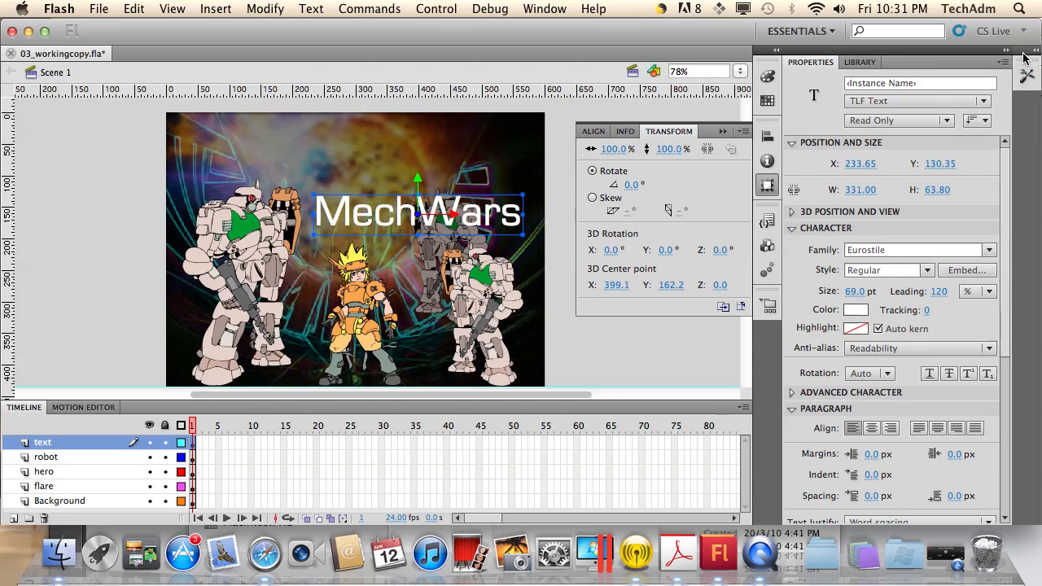
{"action": "left_click_drag", "start_coordinate": [1027, 70], "coordinate": [663, 90]}
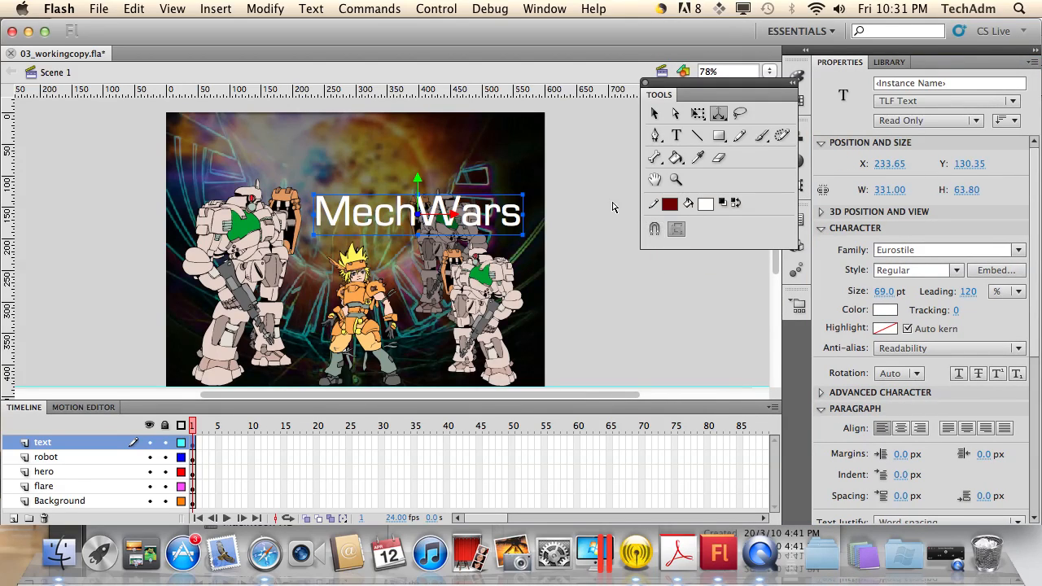
{"action": "left_click_drag", "start_coordinate": [692, 96], "coordinate": [662, 156]}
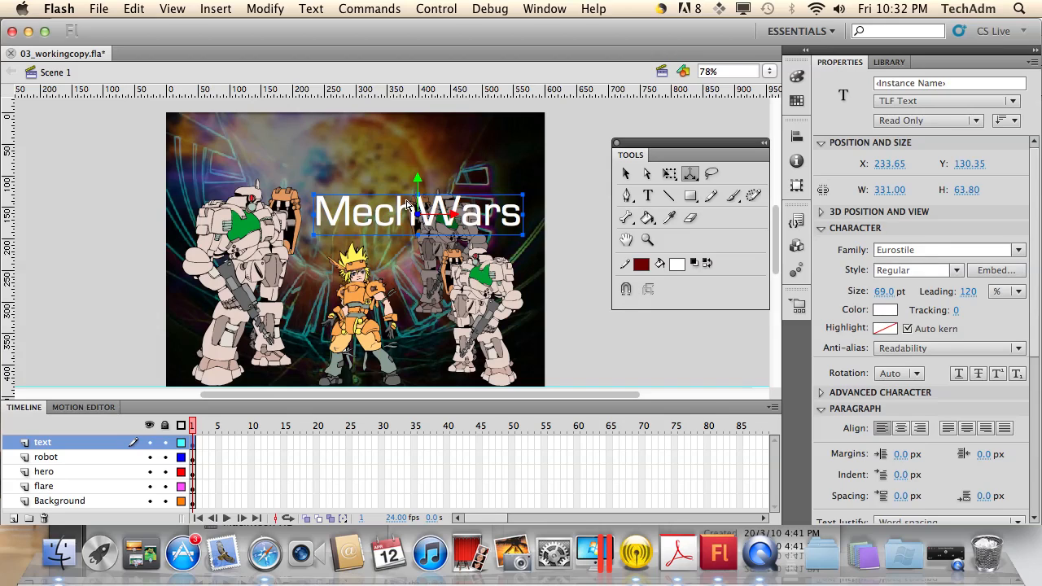
Bring the MechWars title closer to about Z -91.5 with 3D Translation and rotate it to about -16° around the Y axis.
{"action": "left_click_drag", "start_coordinate": [416, 179], "coordinate": [394, 177]}
{"action": "left_click_drag", "start_coordinate": [417, 217], "coordinate": [443, 262]}
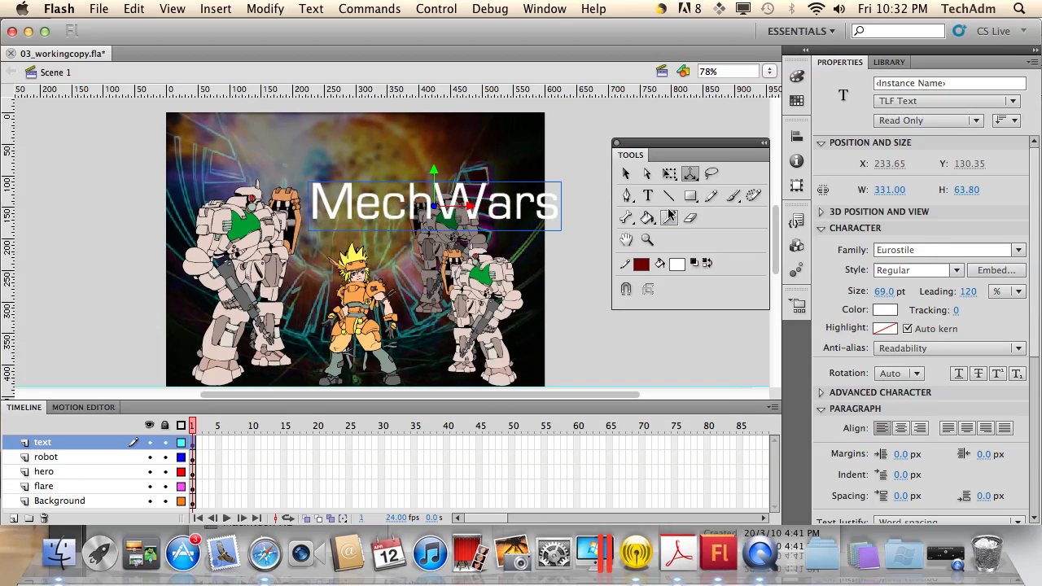
{"action": "left_click", "coordinate": [690, 174]}
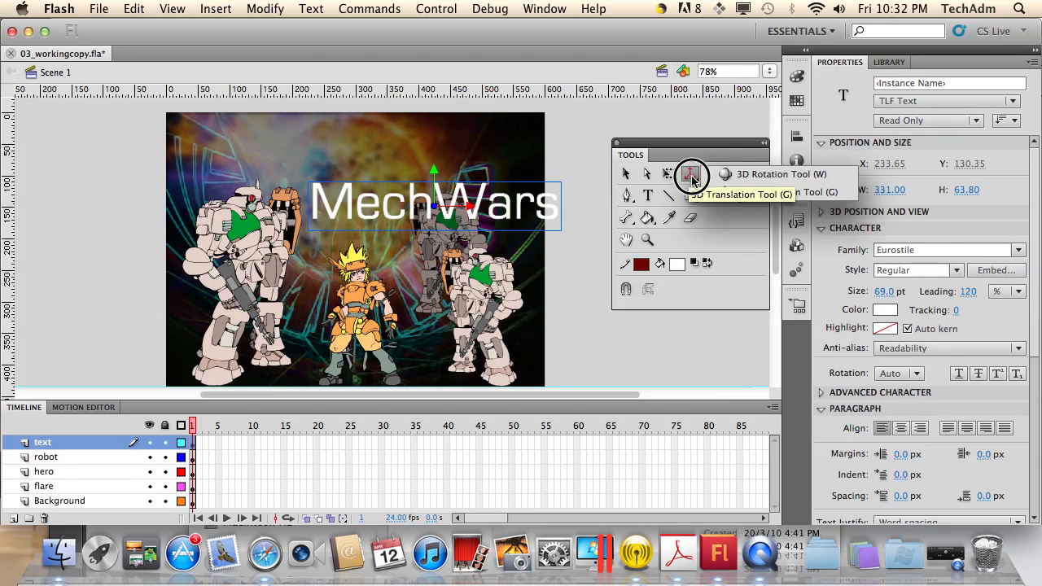
{"action": "left_click", "coordinate": [774, 174]}
{"action": "left_click_drag", "start_coordinate": [409, 208], "coordinate": [380, 179]}
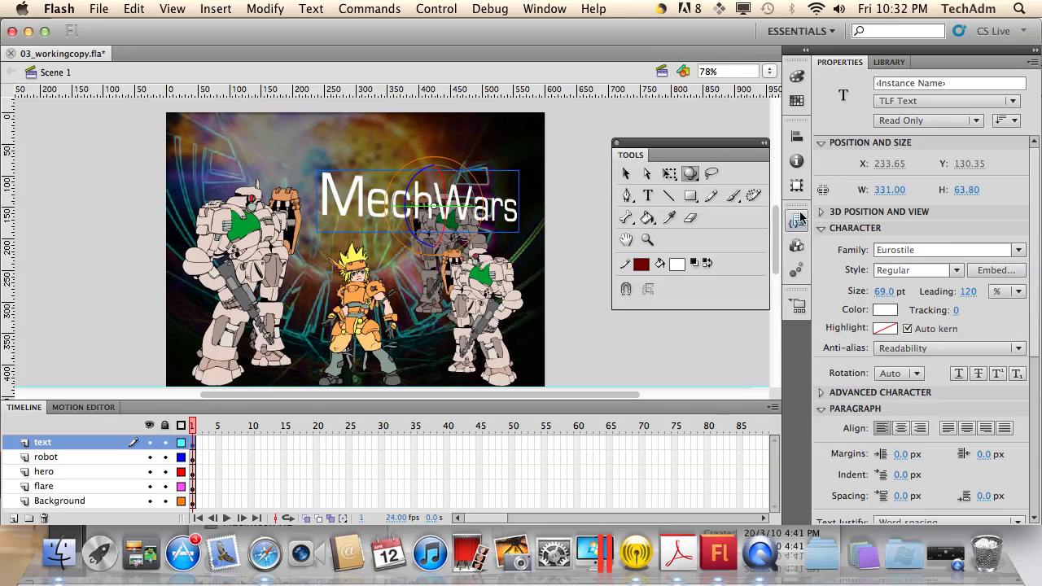
{"action": "left_click", "coordinate": [543, 8]}
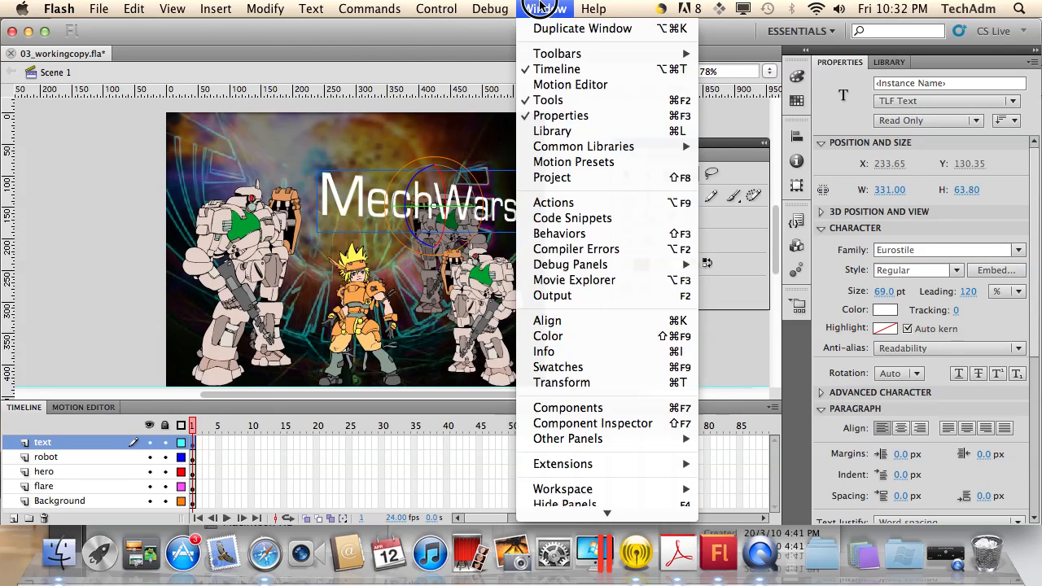
{"action": "left_click", "coordinate": [586, 384]}
{"action": "left_click_drag", "start_coordinate": [432, 209], "coordinate": [423, 209]}
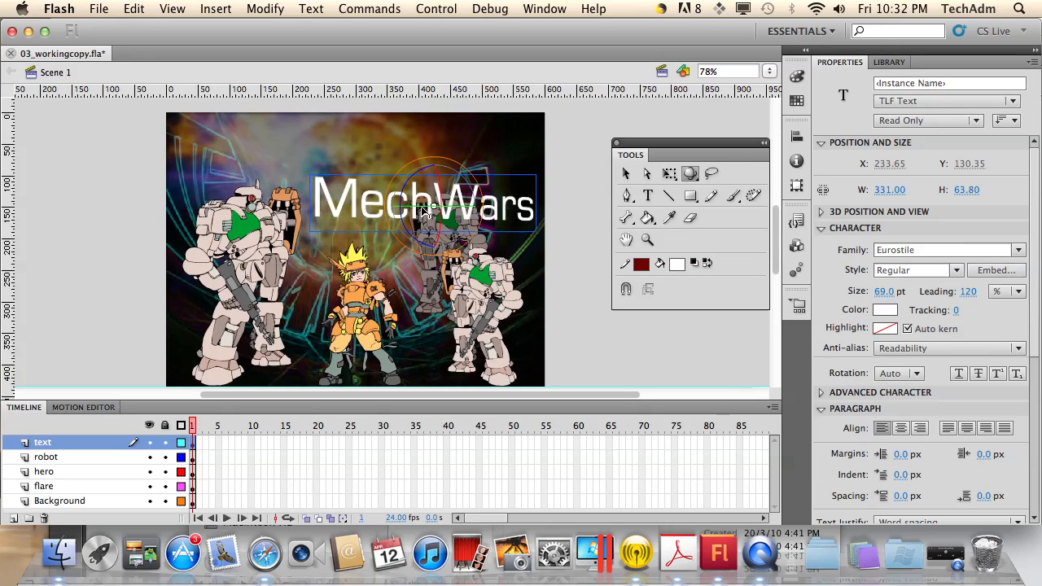
{"action": "left_click", "coordinate": [626, 174]}
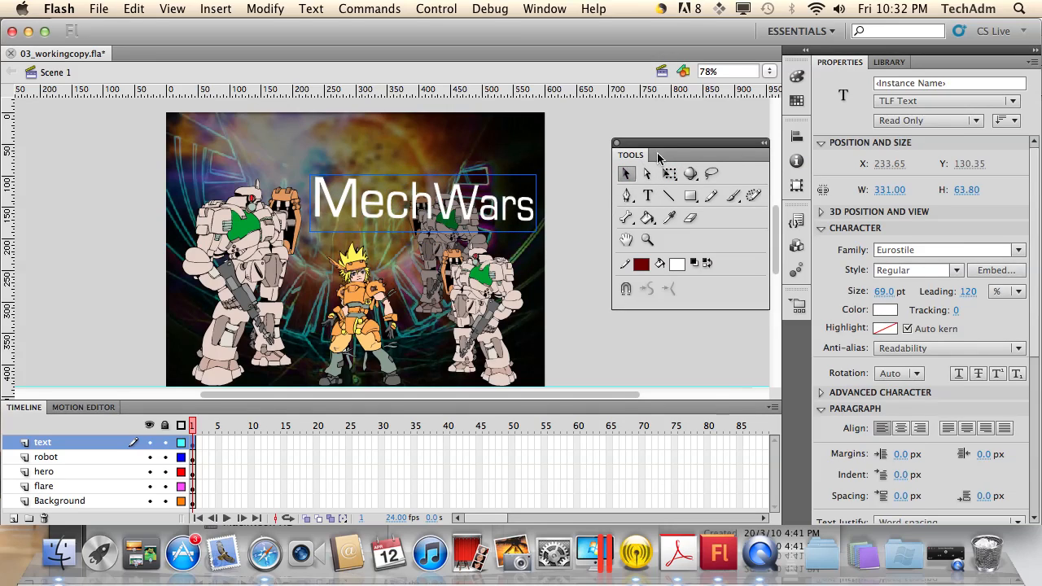
Display the Transform panel and arrange it with the floating Tools panel so both stay clear of each other.
{"action": "left_click_drag", "start_coordinate": [668, 145], "coordinate": [632, 250]}
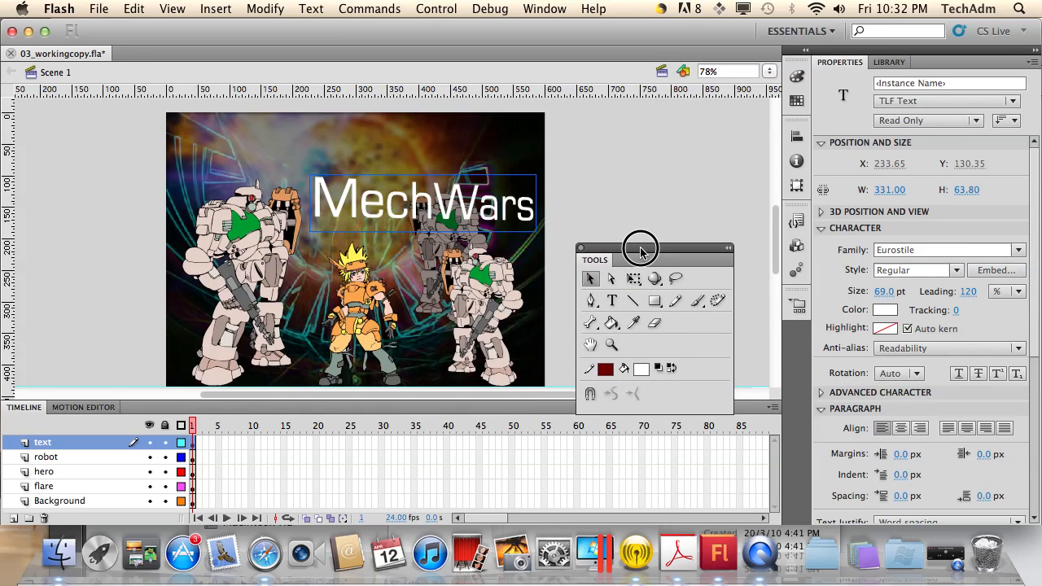
{"action": "left_click", "coordinate": [560, 12]}
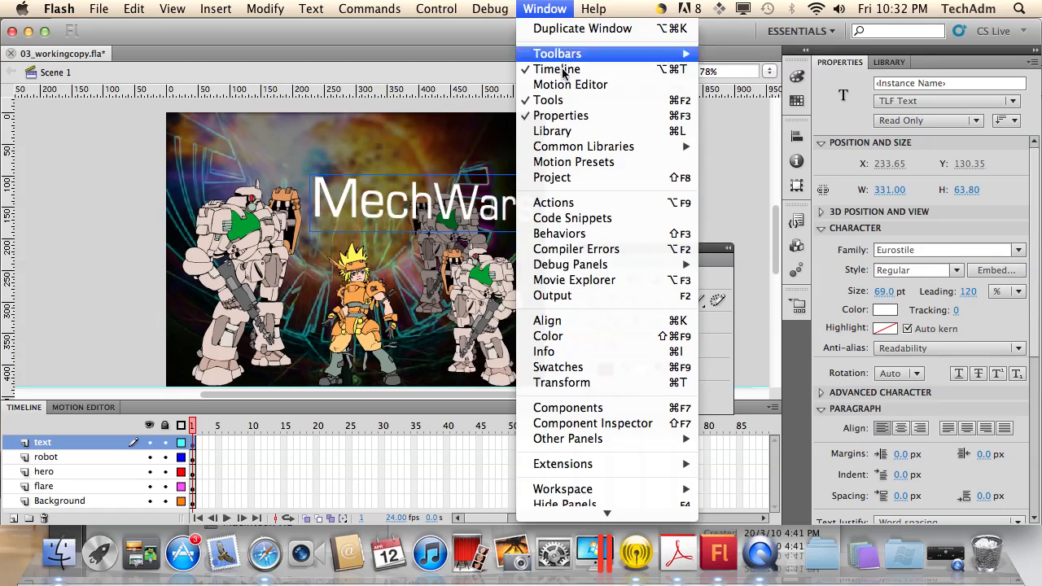
{"action": "left_click", "coordinate": [562, 382]}
{"action": "left_click_drag", "start_coordinate": [694, 134], "coordinate": [579, 85]}
{"action": "mouse_move", "coordinate": [643, 82]}
{"action": "left_mouse_down"}
{"action": "mouse_move", "coordinate": [640, 52]}
{"action": "mouse_move", "coordinate": [640, 64]}
{"action": "left_mouse_up"}
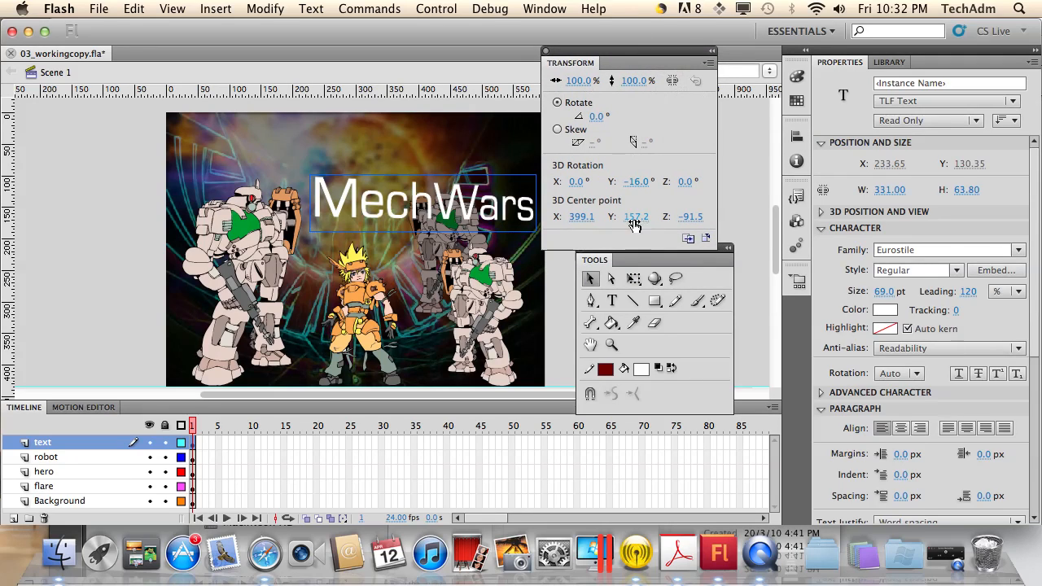
Rotate the MechWars title in 3D to about X 3.0° and Y -31.0°.
{"action": "left_click", "coordinate": [655, 279]}
{"action": "mouse_move", "coordinate": [414, 205]}
{"action": "left_mouse_down"}
{"action": "mouse_move", "coordinate": [430, 209]}
{"action": "mouse_move", "coordinate": [377, 197]}
{"action": "mouse_move", "coordinate": [412, 204]}
{"action": "mouse_move", "coordinate": [357, 209]}
{"action": "mouse_move", "coordinate": [417, 203]}
{"action": "mouse_move", "coordinate": [428, 213]}
{"action": "left_mouse_up"}
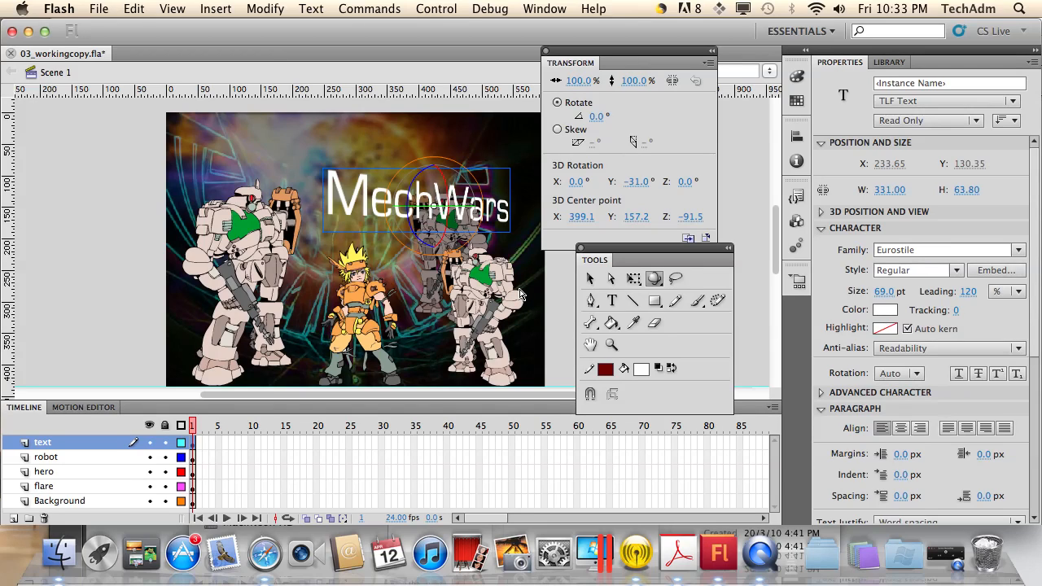
{"action": "mouse_move", "coordinate": [454, 219]}
{"action": "left_mouse_down"}
{"action": "mouse_move", "coordinate": [432, 208]}
{"action": "mouse_move", "coordinate": [444, 233]}
{"action": "mouse_move", "coordinate": [431, 210]}
{"action": "mouse_move", "coordinate": [448, 214]}
{"action": "mouse_move", "coordinate": [447, 230]}
{"action": "left_mouse_up"}
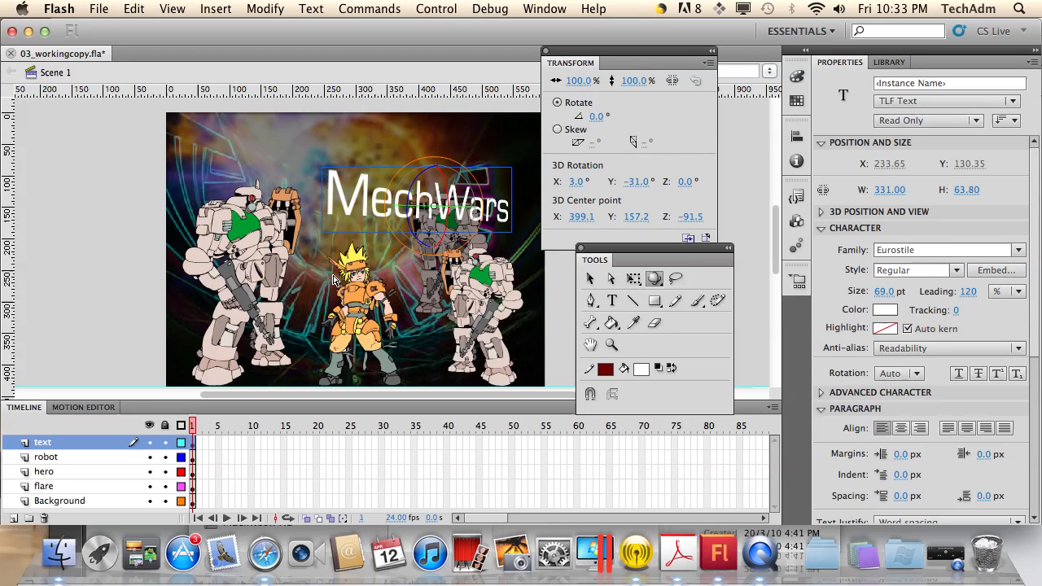
Move the MechWars title left to a 3D center of about X 248.2, Y 150.8, and close the Transform panel.
{"action": "left_click", "coordinate": [591, 278]}
{"action": "left_click_drag", "start_coordinate": [446, 204], "coordinate": [356, 204]}
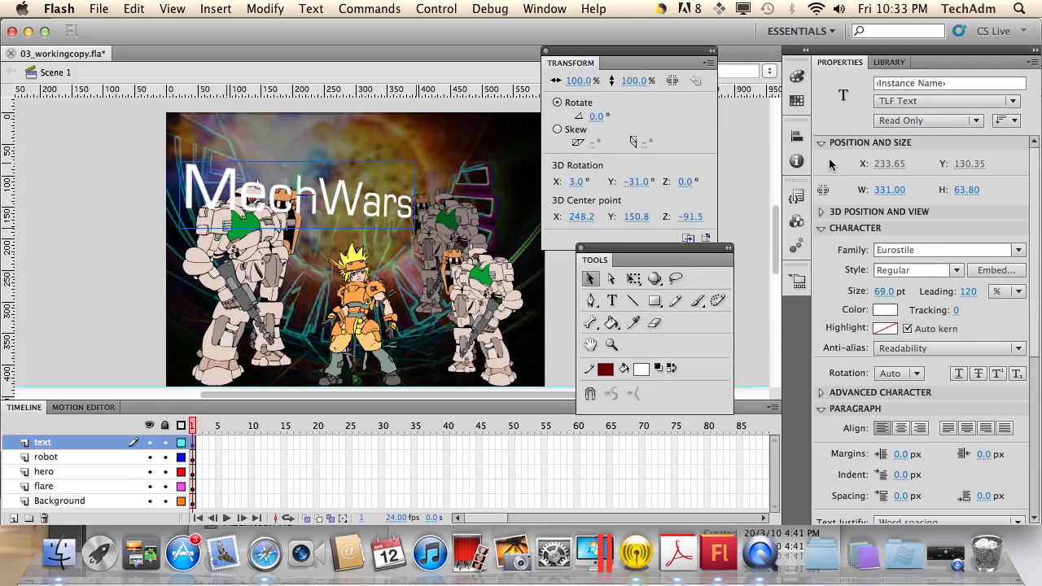
{"action": "left_click", "coordinate": [545, 52]}
{"action": "left_click_drag", "start_coordinate": [627, 248], "coordinate": [660, 125]}
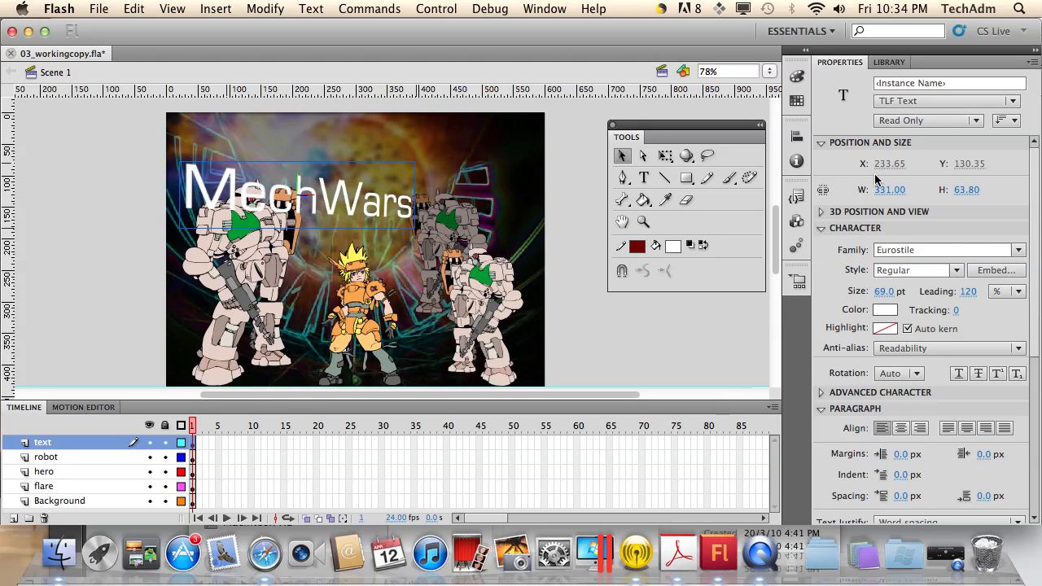
Shift the vanishing point to about X 278.6, Y 220.1 in the title's 3D Position and View settings, and reset it to its default.
{"action": "left_click", "coordinate": [822, 214]}
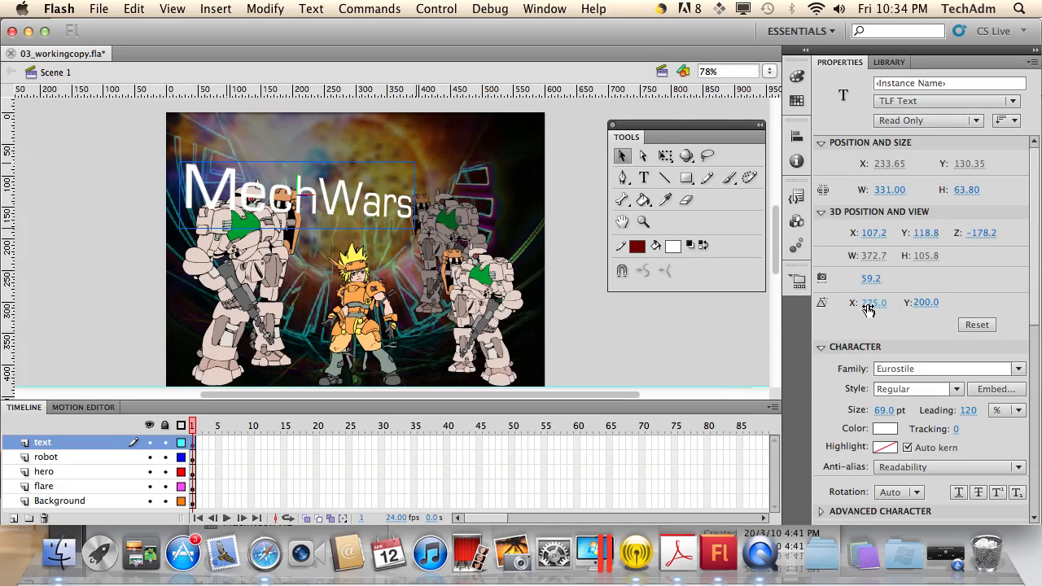
{"action": "left_click_drag", "start_coordinate": [873, 302], "coordinate": [941, 303]}
{"action": "left_click", "coordinate": [925, 303]}
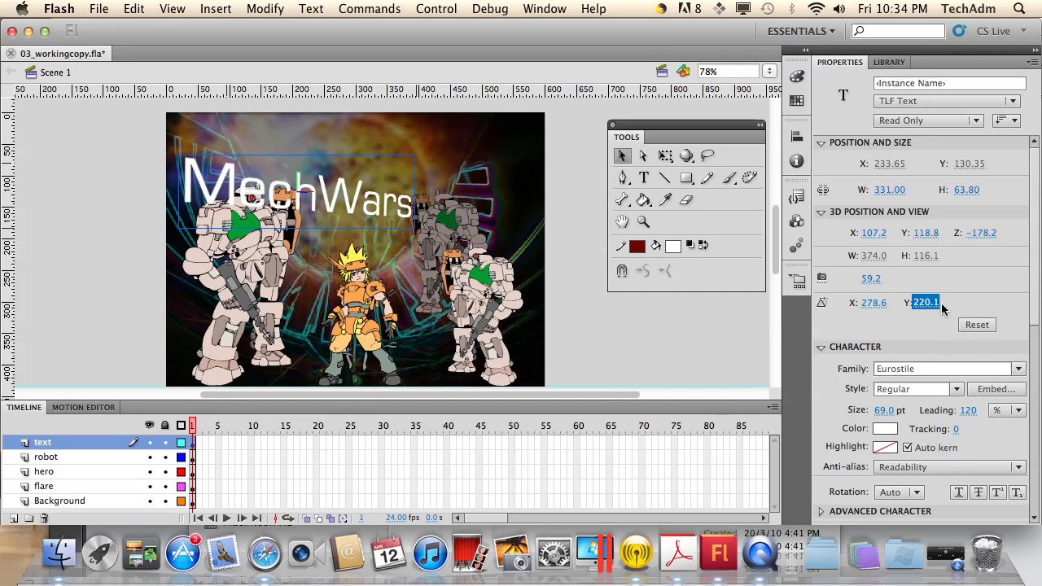
{"action": "left_click", "coordinate": [977, 325]}
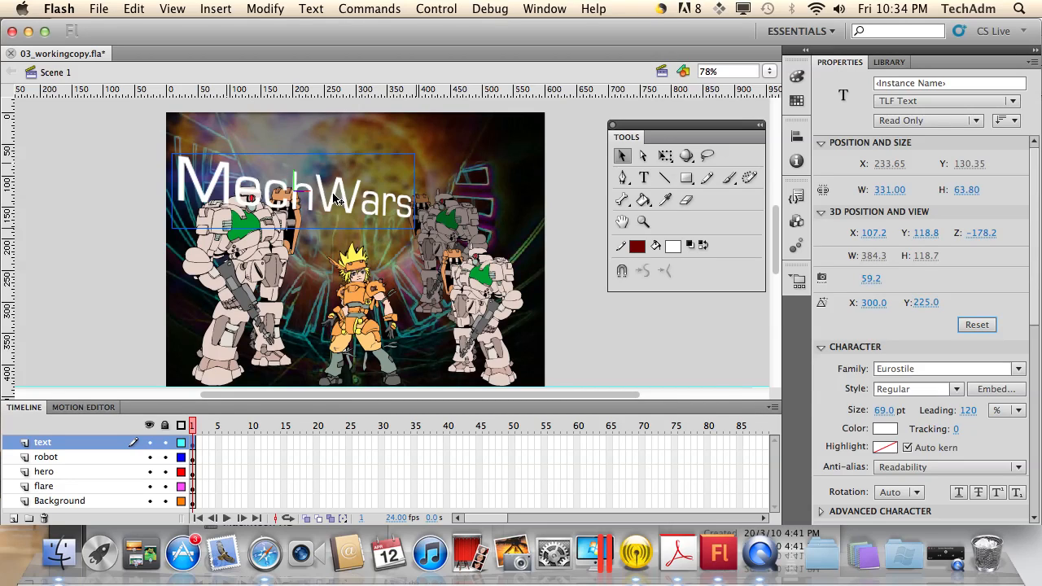
Reposition the MechWars title up and left to about 3D X 98.3, Y 100.8.
{"action": "mouse_move", "coordinate": [329, 203]}
{"action": "left_mouse_down"}
{"action": "mouse_move", "coordinate": [338, 178]}
{"action": "mouse_move", "coordinate": [329, 208]}
{"action": "left_mouse_up"}
{"action": "key", "text": "super+z"}
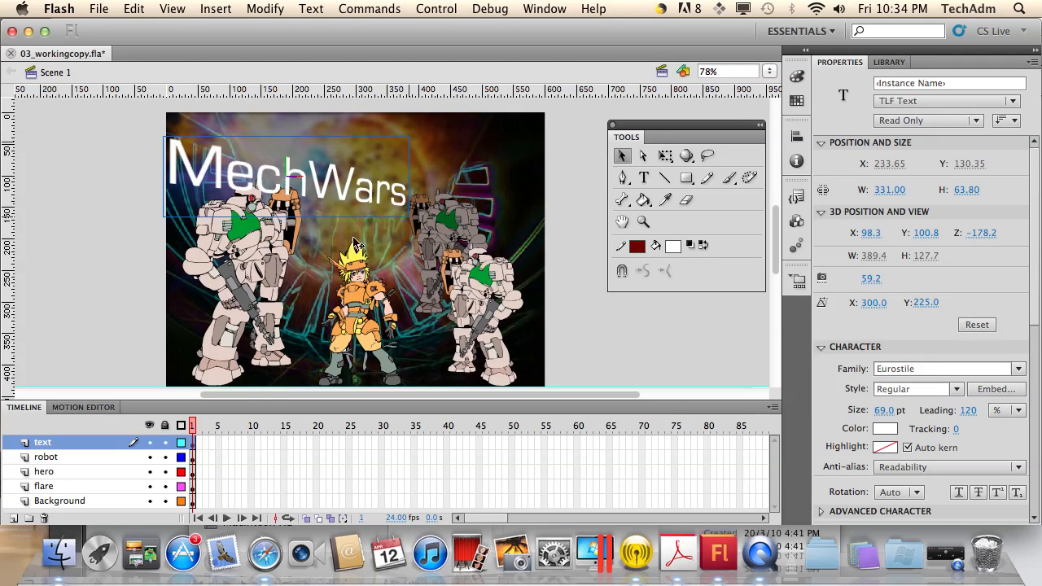